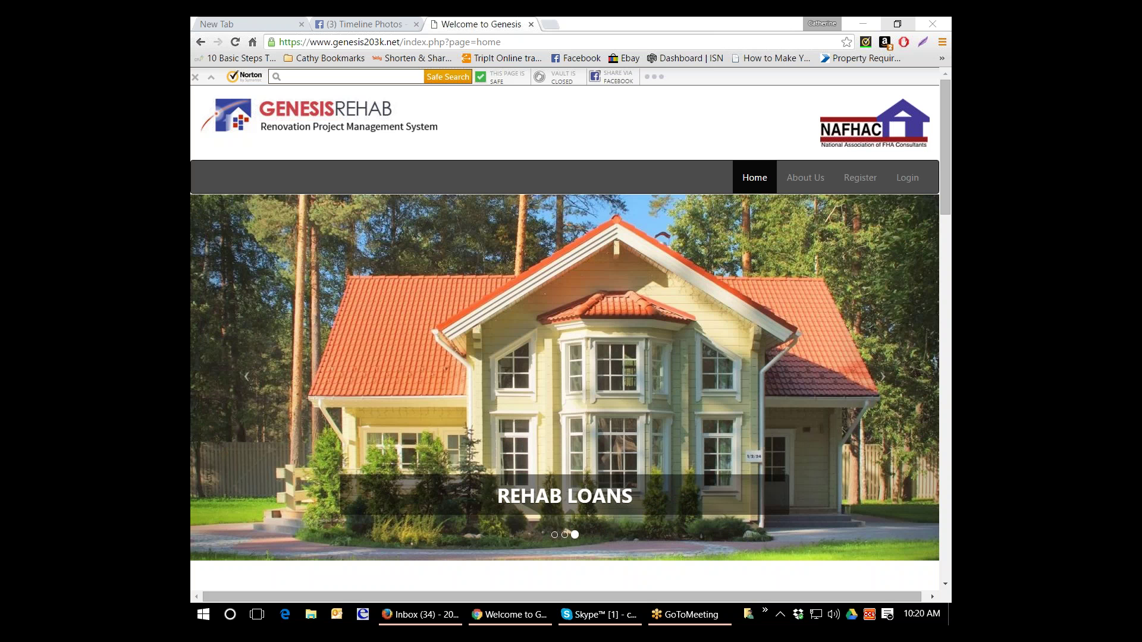
Open the login page, enter the company ID valuehome, and enter the Contractor Management System
{"action": "left_click", "coordinate": [923, 183]}
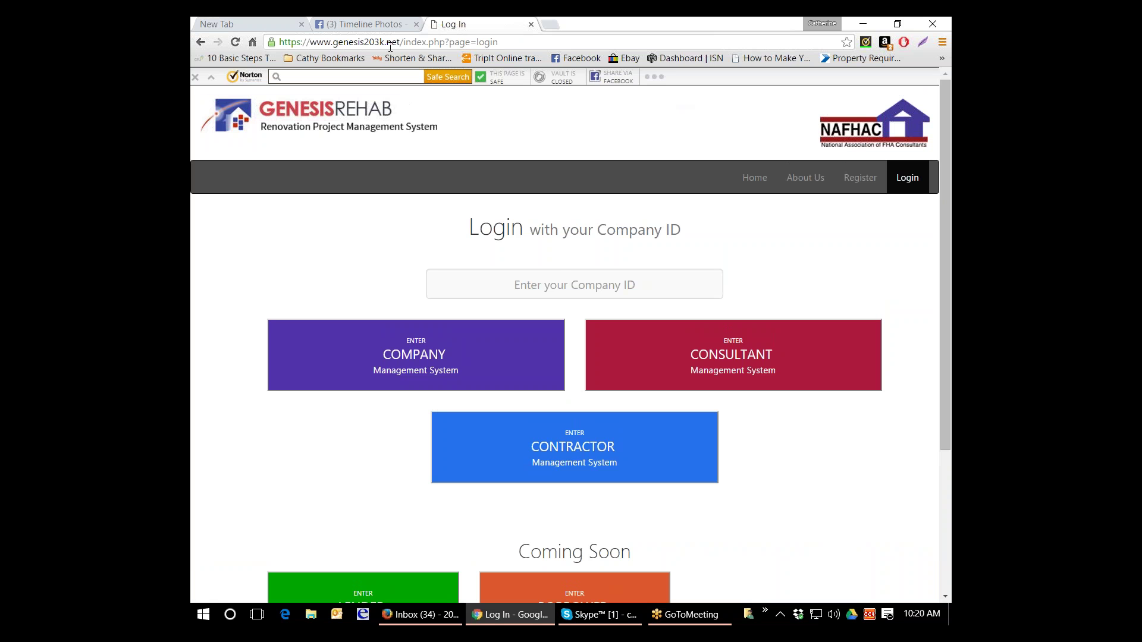
{"action": "left_click", "coordinate": [548, 289]}
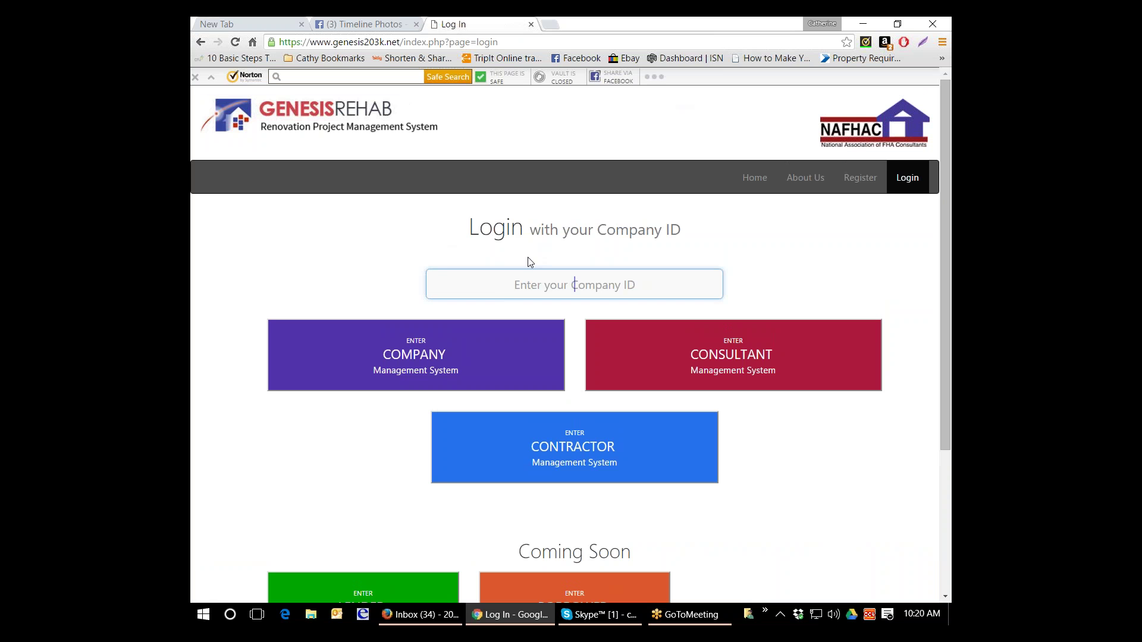
{"action": "type", "text": "v"}
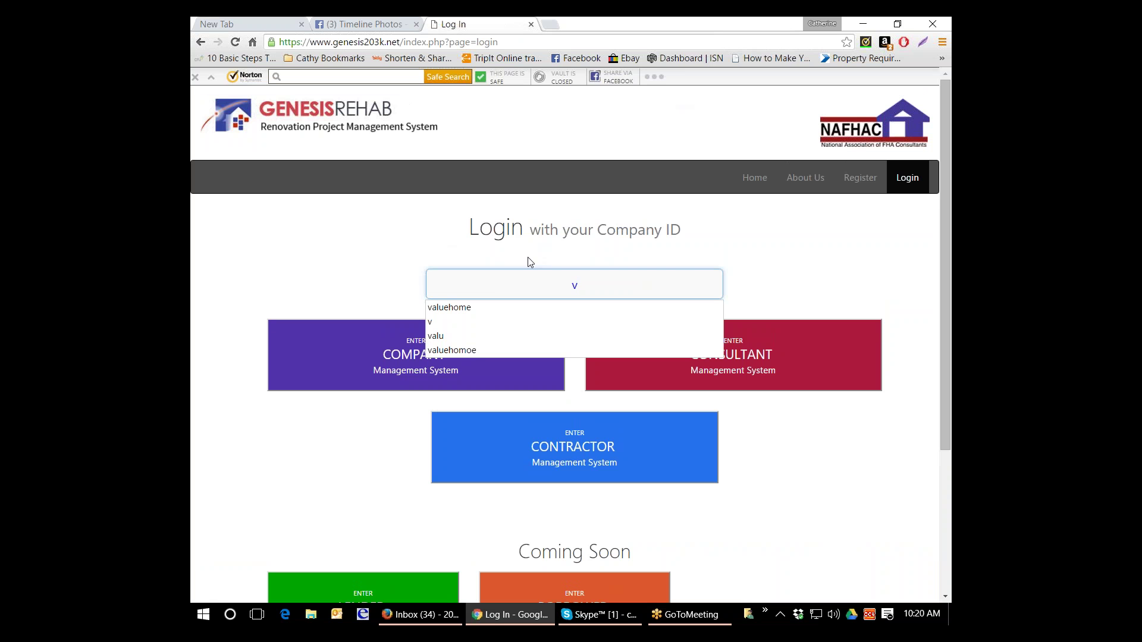
{"action": "type", "text": "aluehom"}
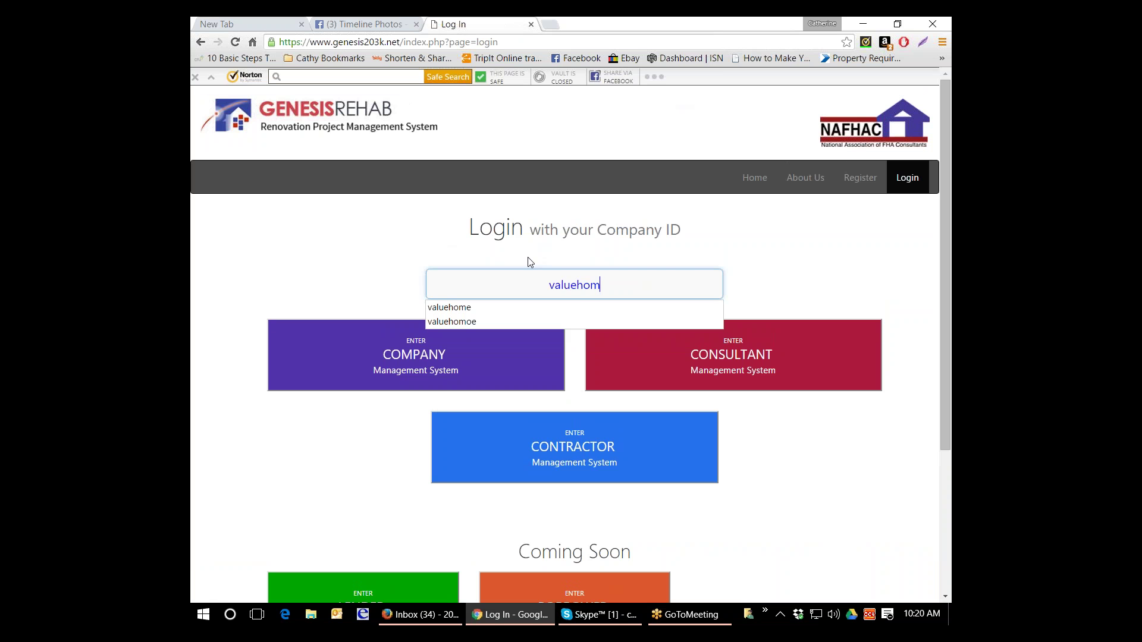
{"action": "type", "text": "e"}
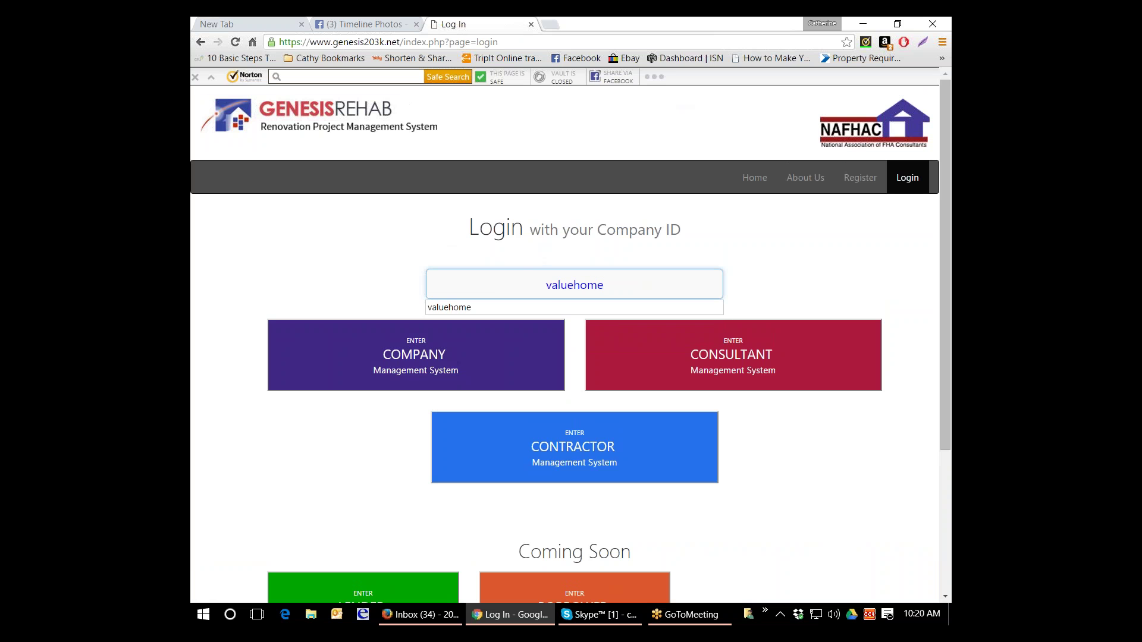
{"action": "left_click", "coordinate": [595, 454]}
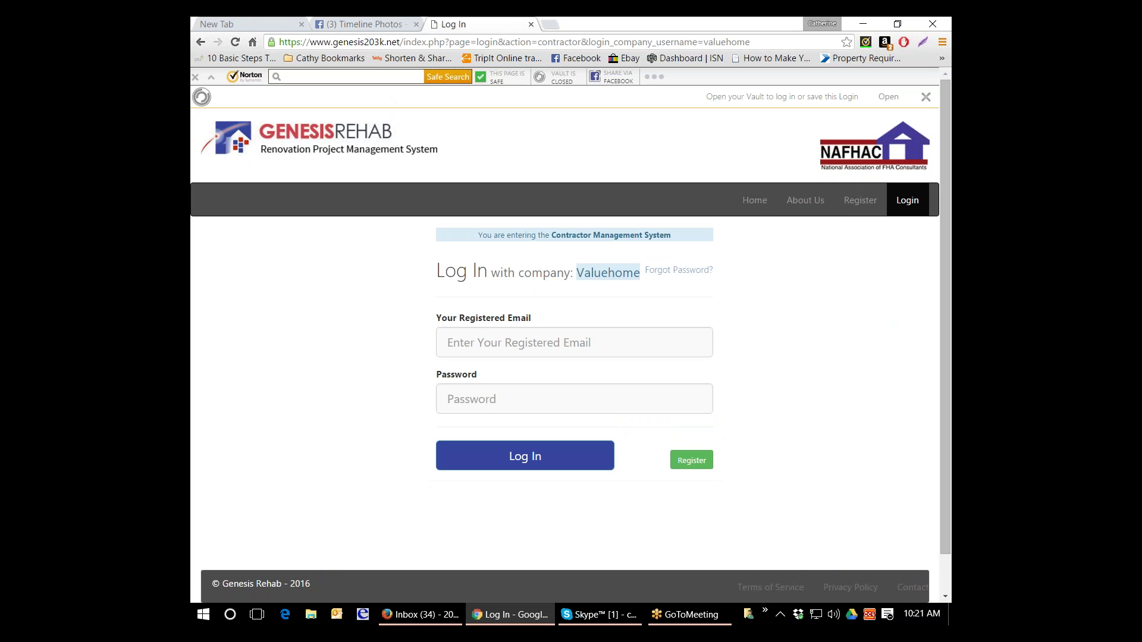
Log in with the contractor's registered e-mail and account password, and dismiss the browser's offer to save the password
{"action": "left_click", "coordinate": [684, 335]}
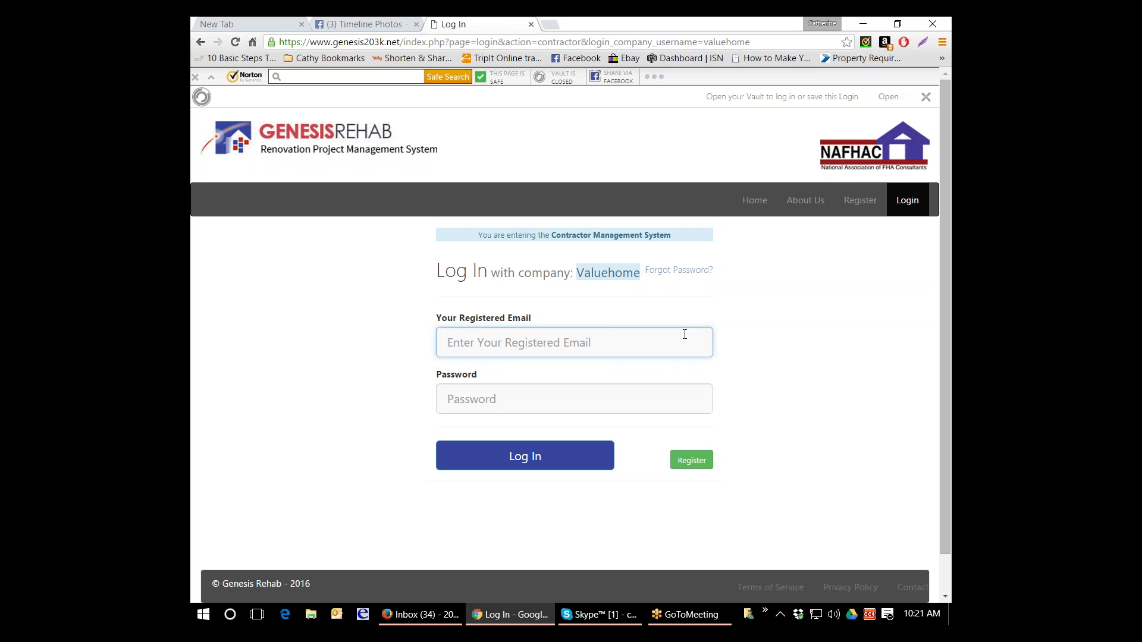
{"action": "type", "text": "c"}
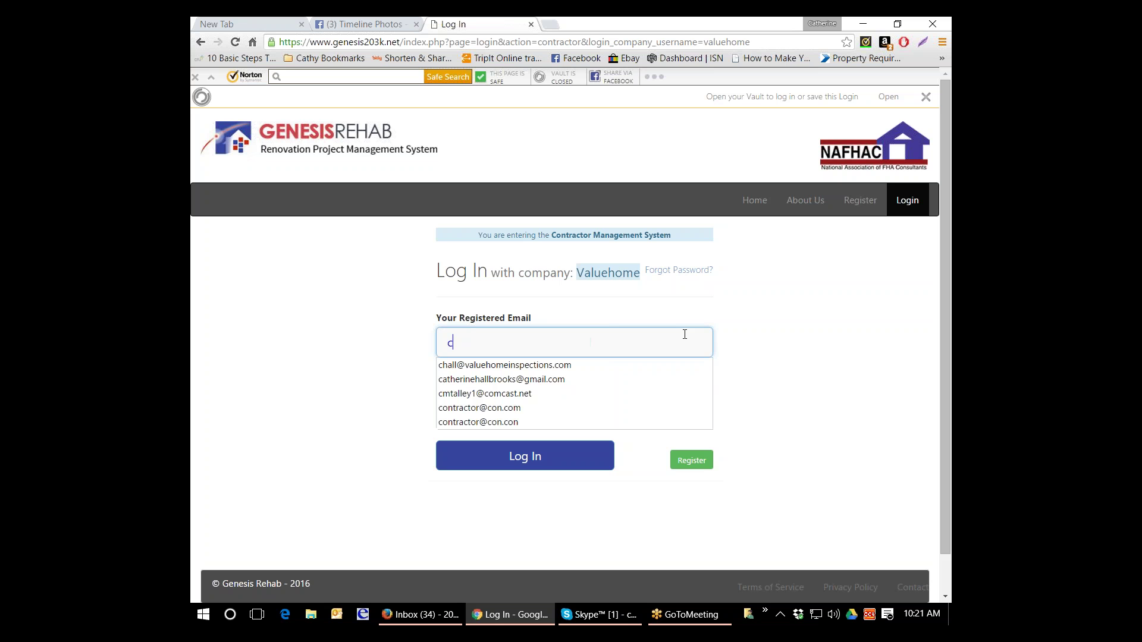
{"action": "key", "text": "Down"}
{"action": "key", "text": "Down"}
{"action": "key", "text": "Return"}
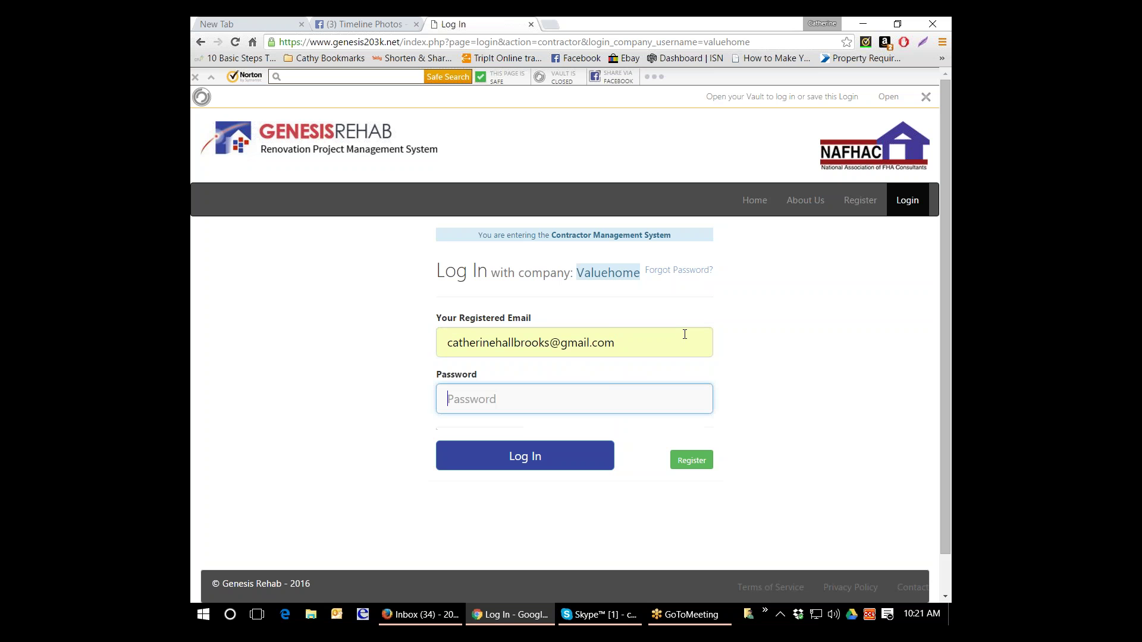
{"action": "type", "text": "****"}
{"action": "left_click", "coordinate": [556, 465]}
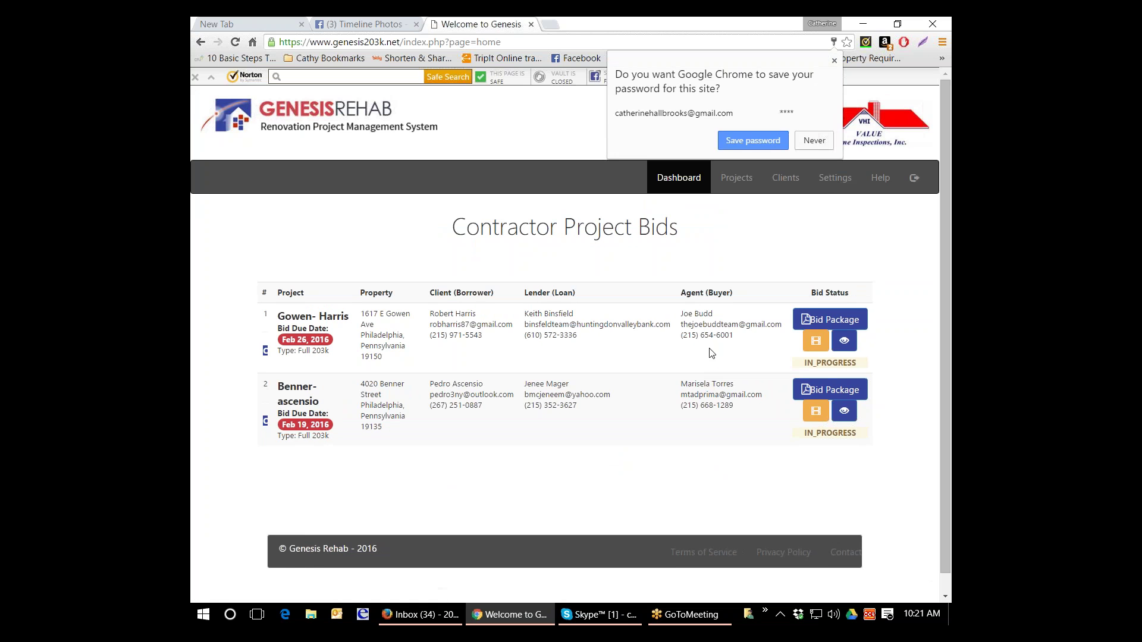
{"action": "left_click", "coordinate": [790, 267]}
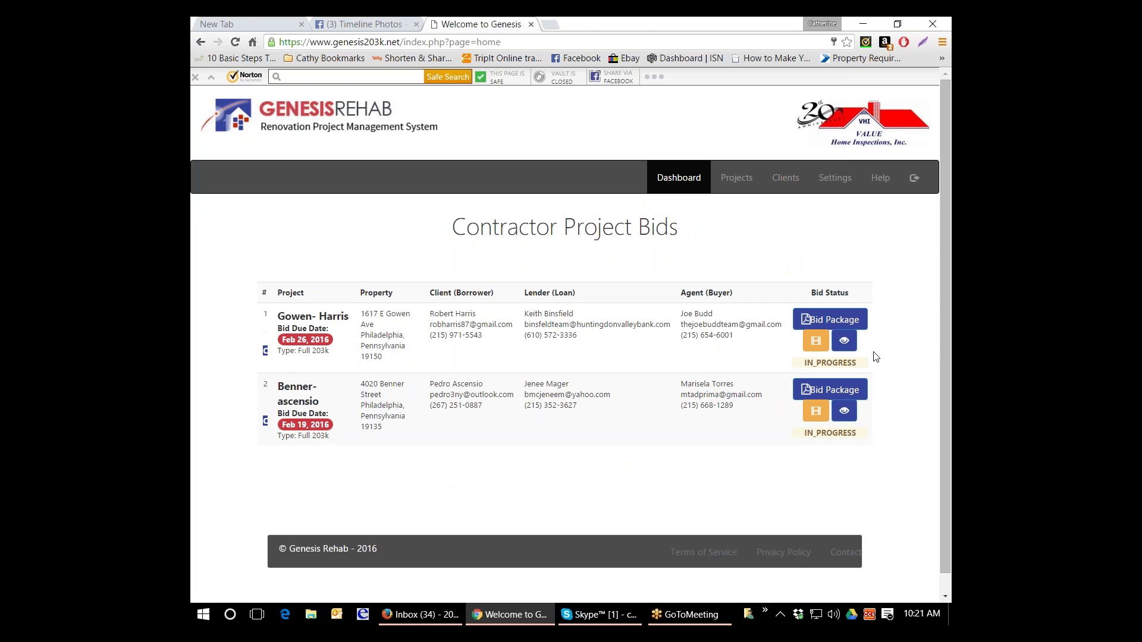
View the project details of the bid due Feb 26, 2016, and return to the projects available for bidding
{"action": "left_click", "coordinate": [845, 342]}
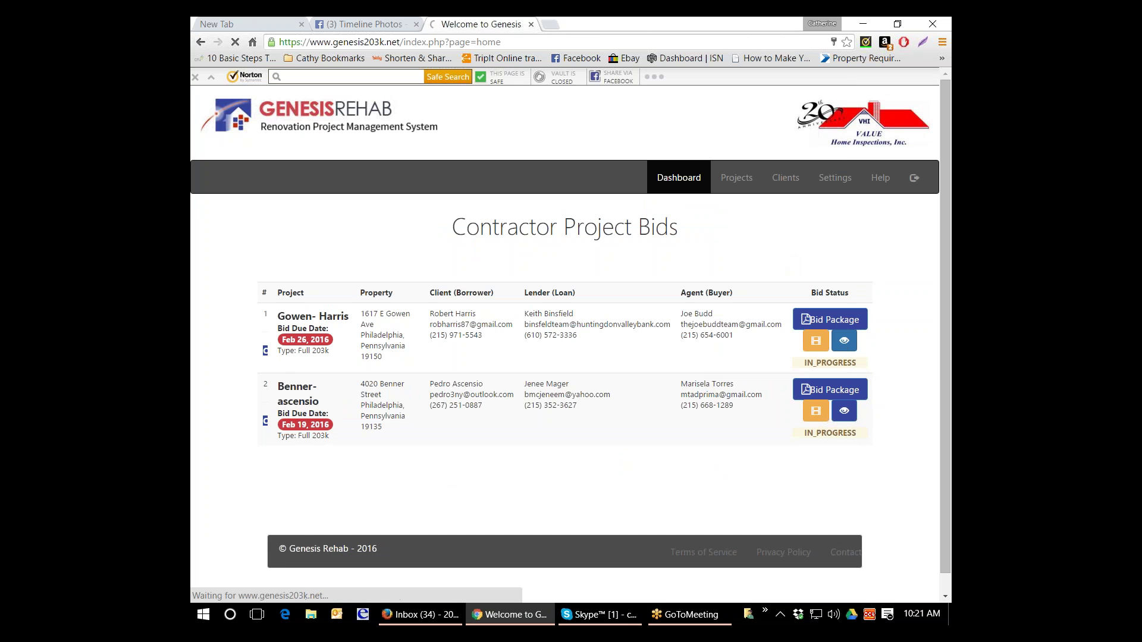
{"action": "scroll", "coordinate": [569, 335], "scroll_direction": "down", "scroll_amount": 1}
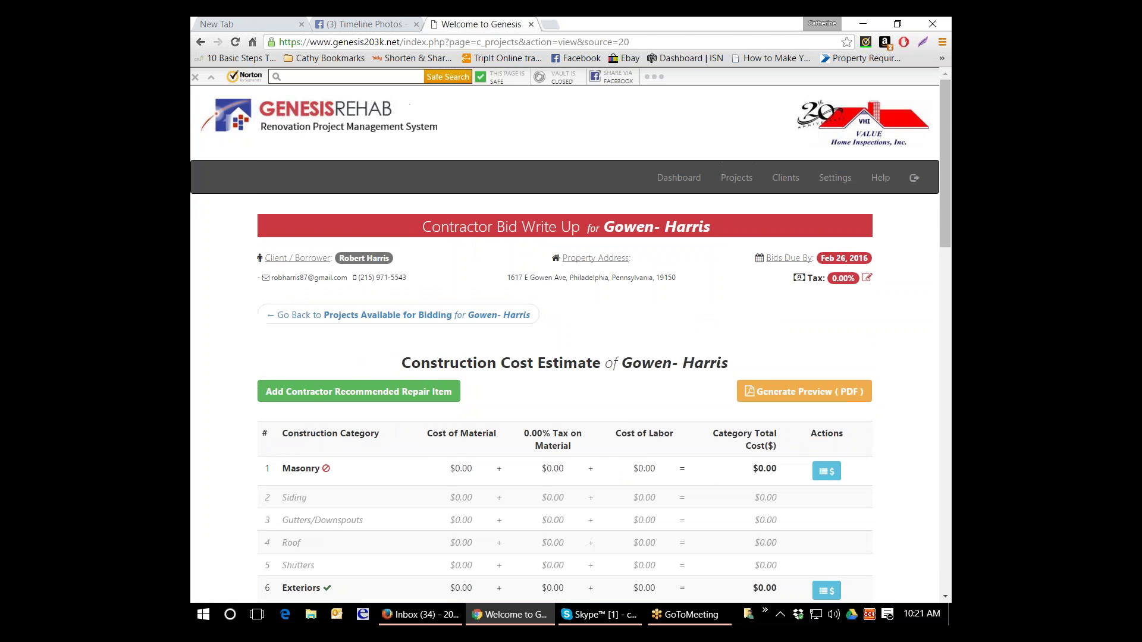
{"action": "scroll", "coordinate": [846, 347], "scroll_direction": "down", "scroll_amount": 2}
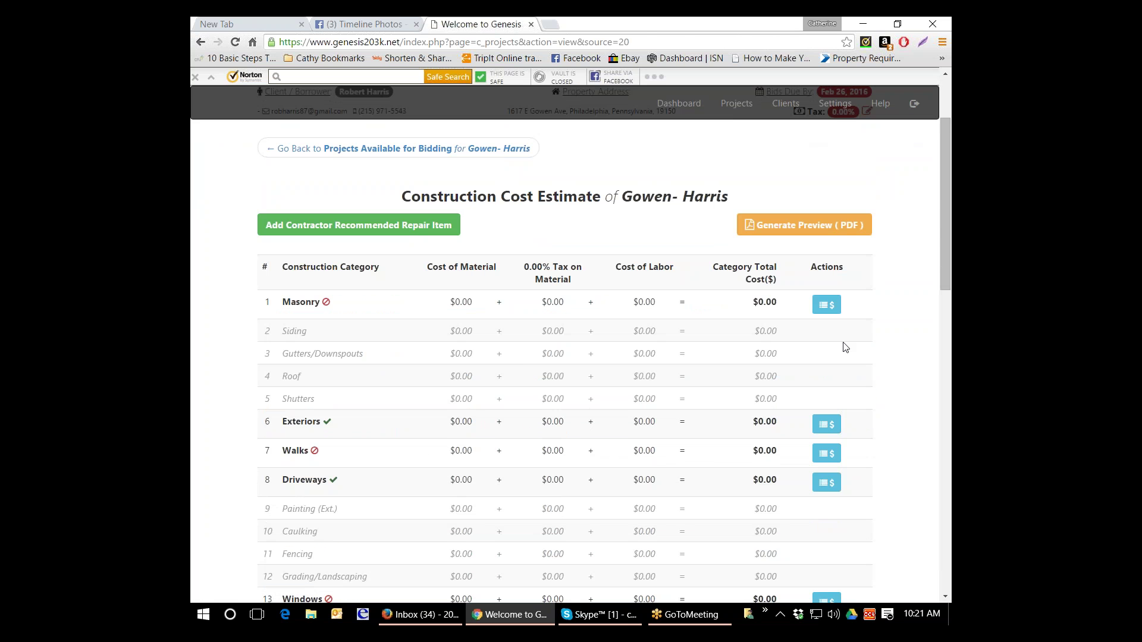
{"action": "scroll", "coordinate": [654, 299], "scroll_direction": "up", "scroll_amount": 2}
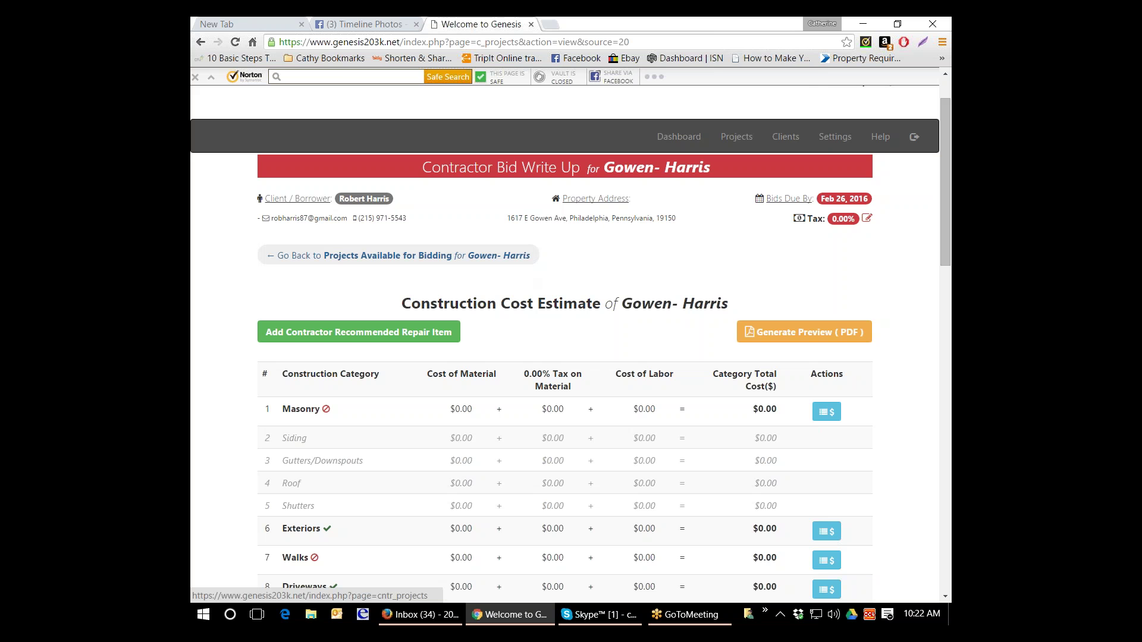
{"action": "left_click", "coordinate": [416, 257]}
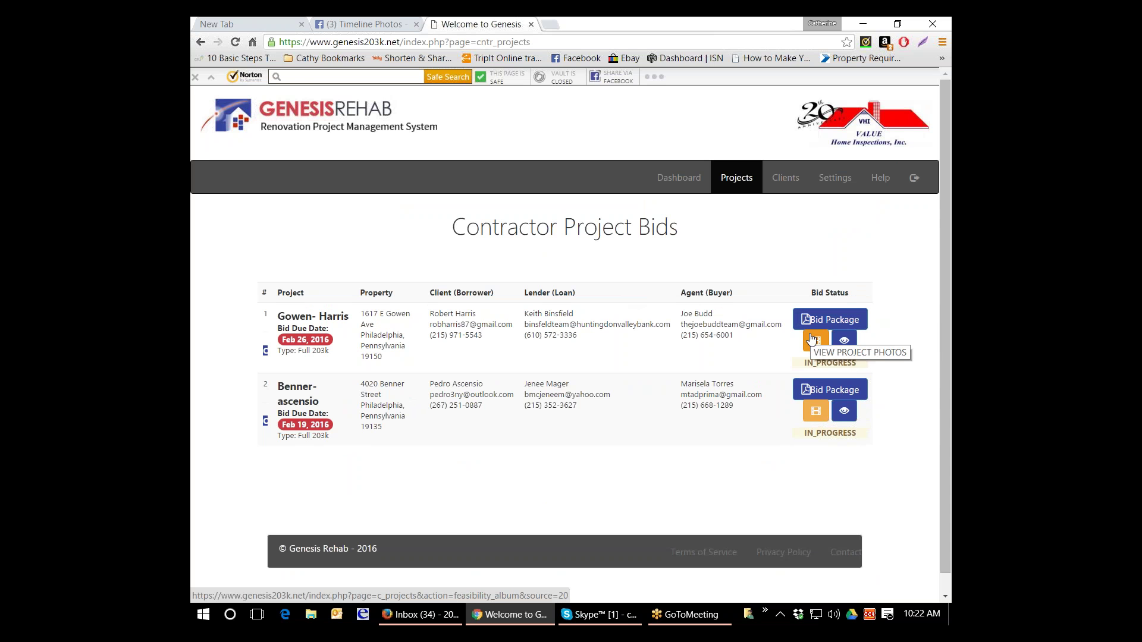
Browse the photo album of the project due Feb 26, 2016, and return to the projects available for bidding
{"action": "left_click", "coordinate": [815, 340]}
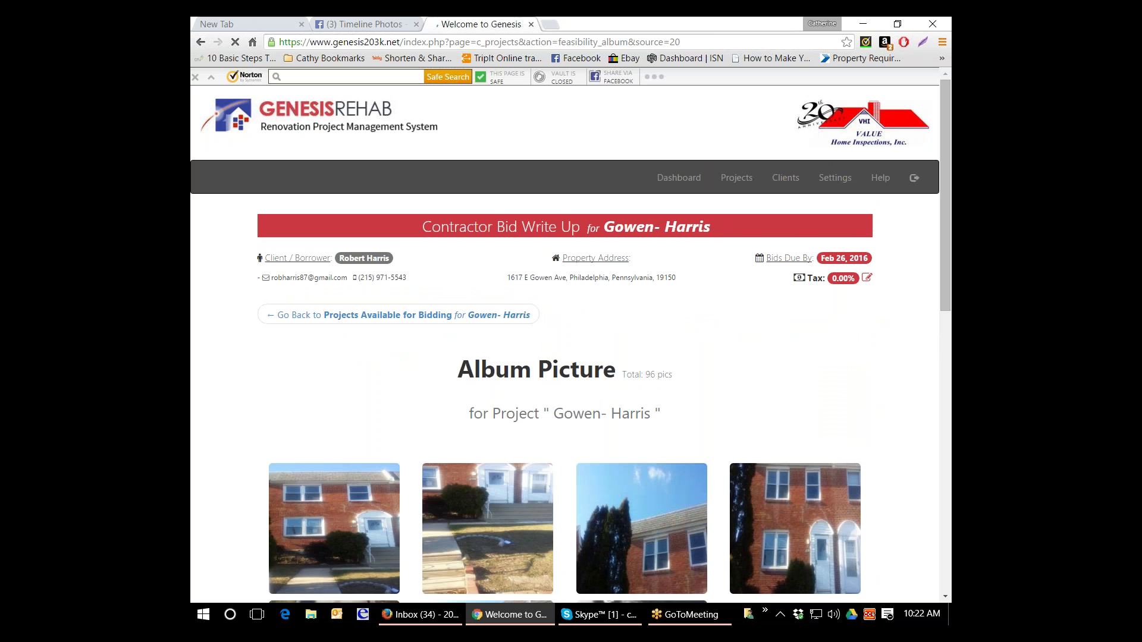
{"action": "scroll", "coordinate": [787, 438], "scroll_direction": "down", "scroll_amount": 4}
{"action": "scroll", "coordinate": [787, 438], "scroll_direction": "down", "scroll_amount": 1}
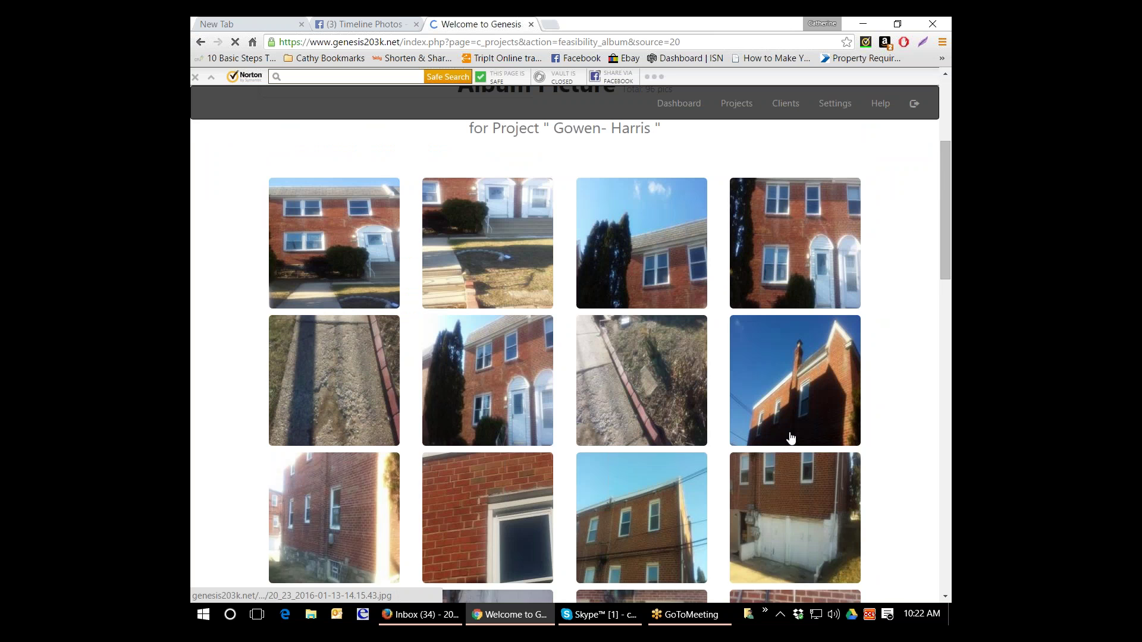
{"action": "scroll", "coordinate": [791, 438], "scroll_direction": "down", "scroll_amount": 2}
{"action": "scroll", "coordinate": [795, 438], "scroll_direction": "down", "scroll_amount": 2}
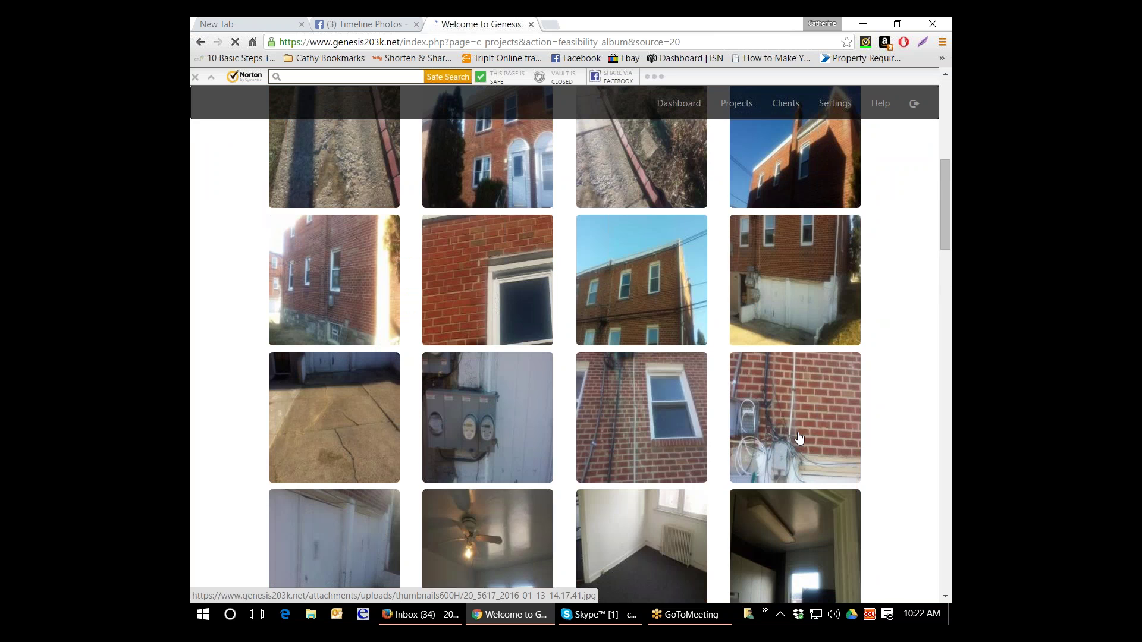
{"action": "scroll", "coordinate": [799, 438], "scroll_direction": "down", "scroll_amount": 2}
{"action": "scroll", "coordinate": [798, 439], "scroll_direction": "down", "scroll_amount": 2}
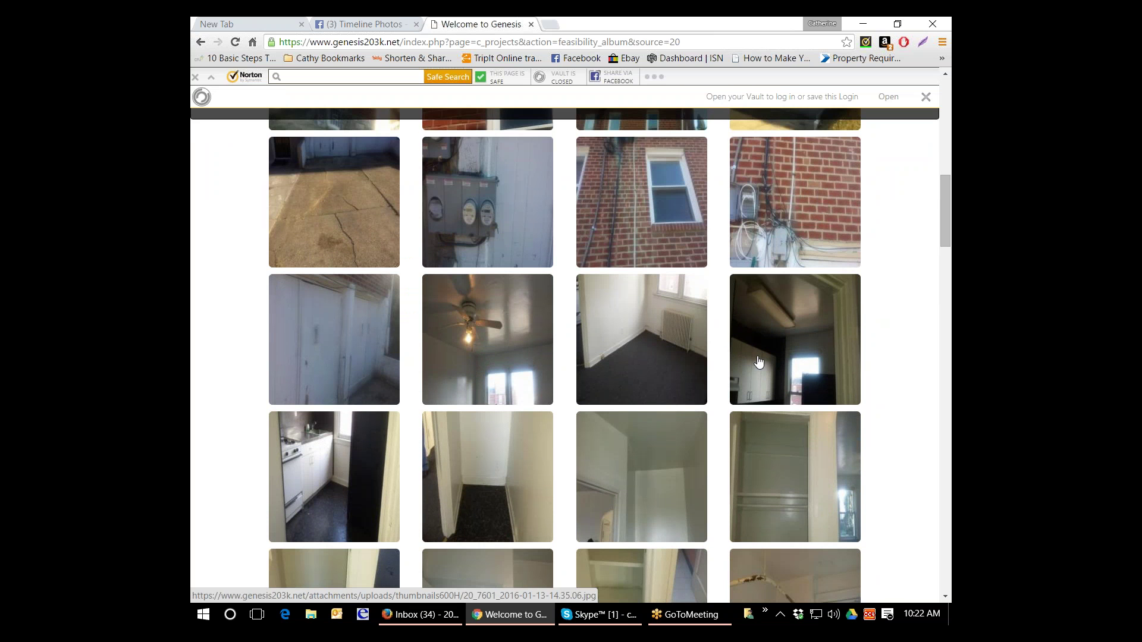
{"action": "scroll", "coordinate": [758, 364], "scroll_direction": "up", "scroll_amount": 4}
{"action": "scroll", "coordinate": [758, 365], "scroll_direction": "up", "scroll_amount": 9}
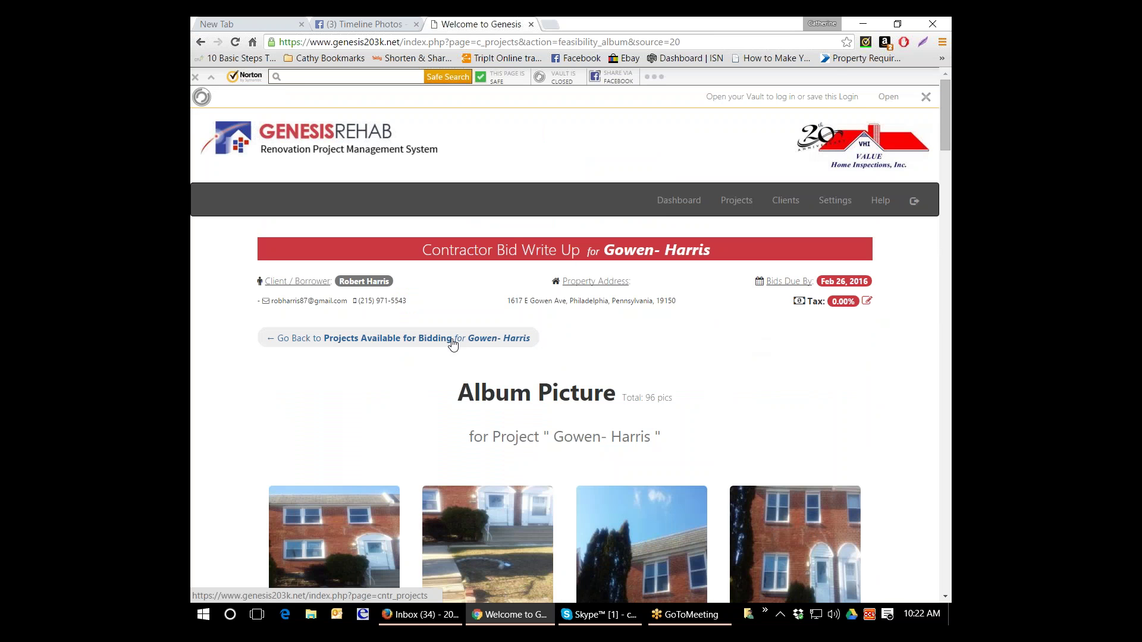
{"action": "left_click", "coordinate": [452, 340]}
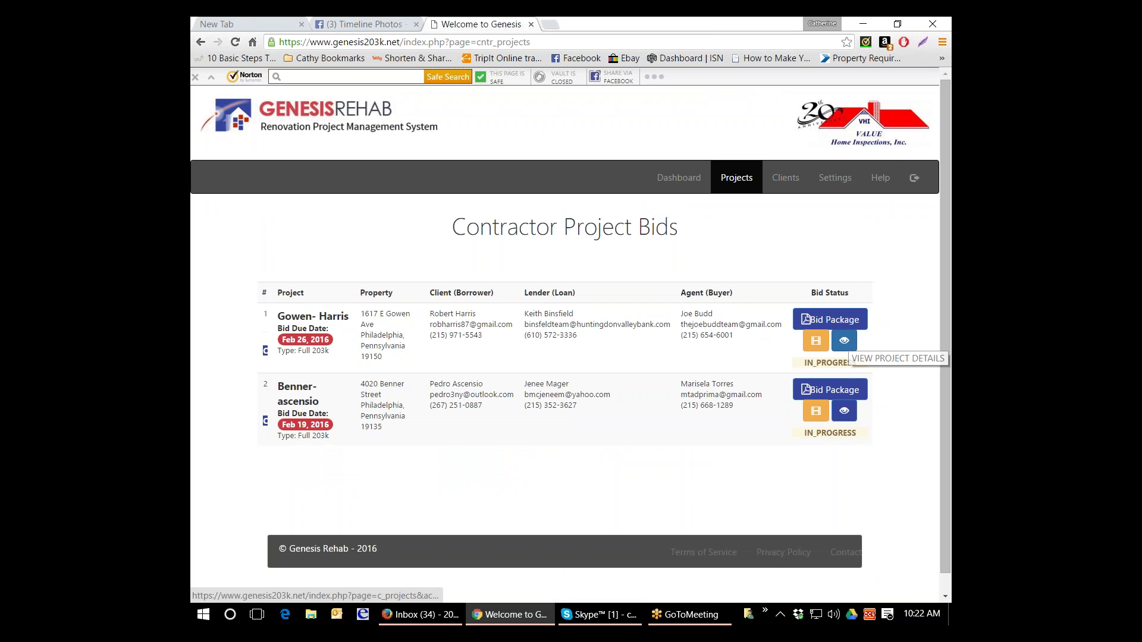
Reopen the details of the project due Feb 26, 2016, and review the Construction Cost Estimate categories from Masonry to the Grand Total
{"action": "left_click", "coordinate": [844, 340]}
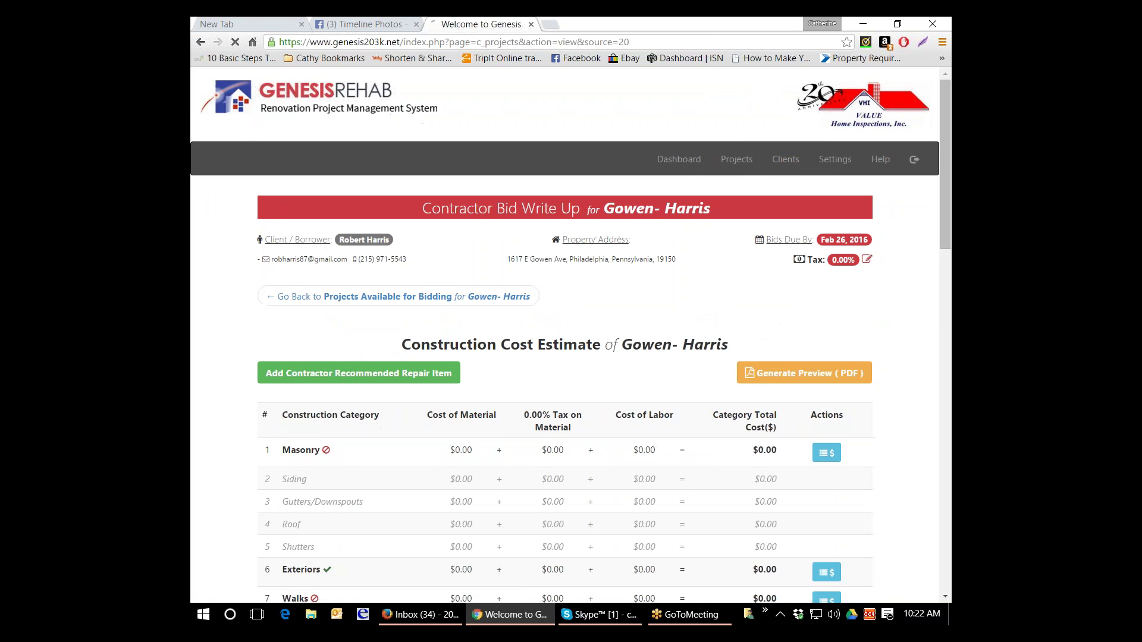
{"action": "scroll", "coordinate": [844, 340], "scroll_direction": "down", "scroll_amount": 1}
{"action": "scroll", "coordinate": [804, 332], "scroll_direction": "down", "scroll_amount": 2}
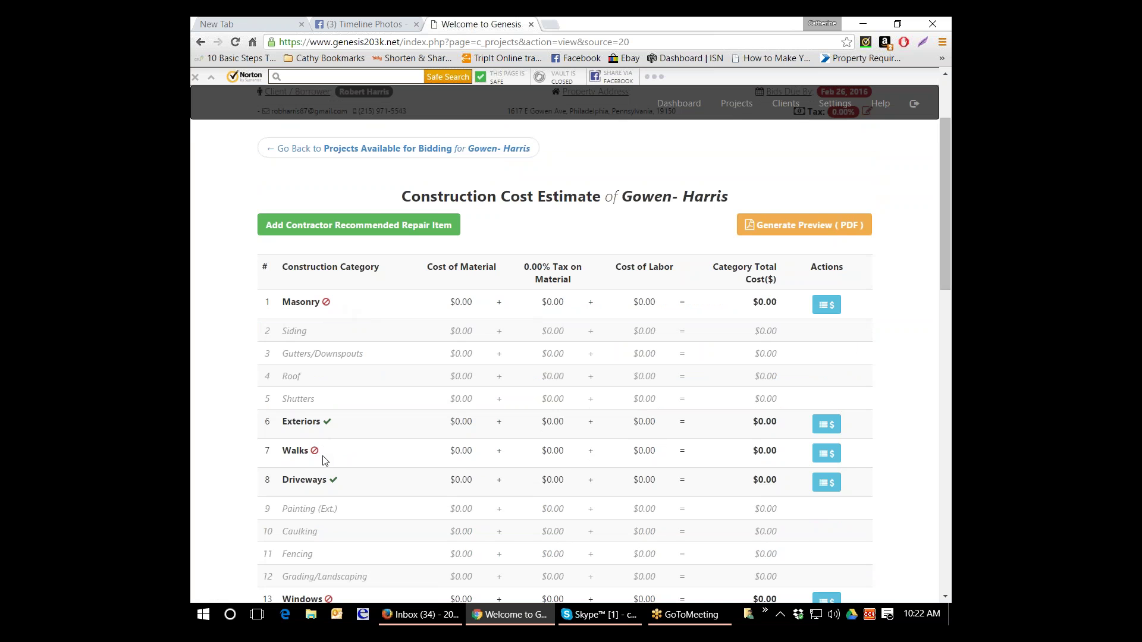
{"action": "scroll", "coordinate": [324, 461], "scroll_direction": "down", "scroll_amount": 1}
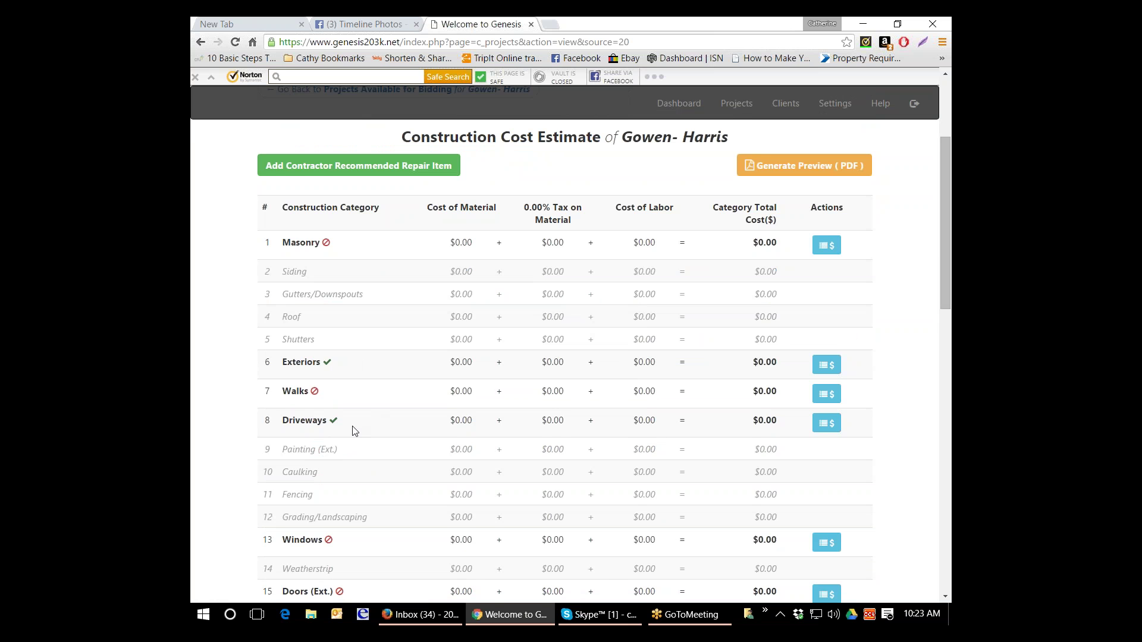
{"action": "scroll", "coordinate": [352, 430], "scroll_direction": "down", "scroll_amount": 1}
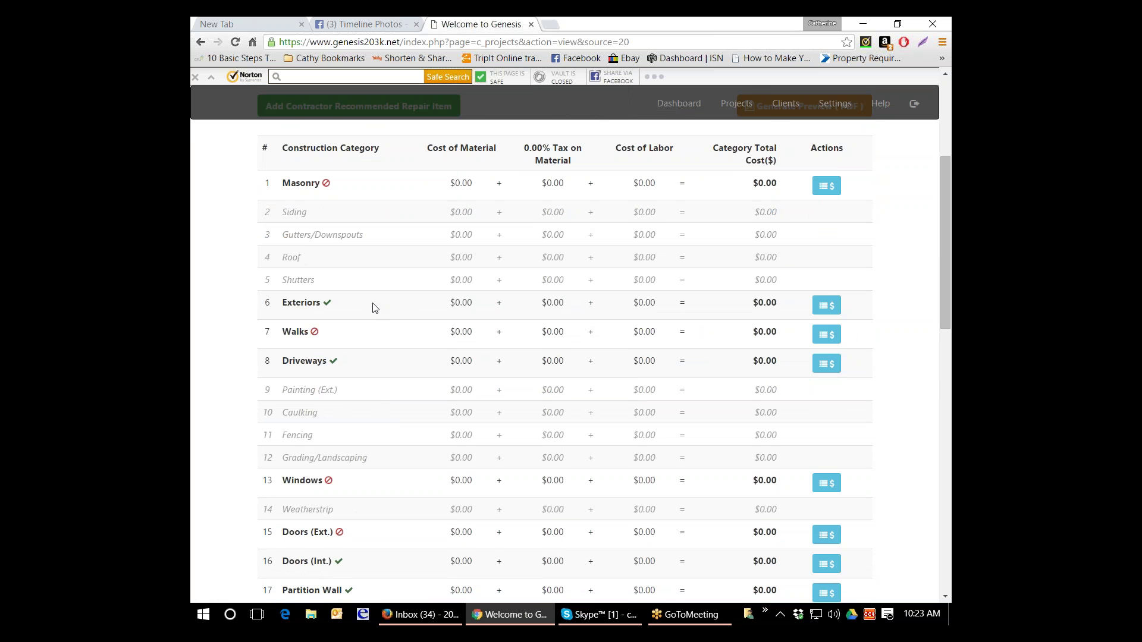
{"action": "scroll", "coordinate": [375, 315], "scroll_direction": "down", "scroll_amount": 1}
{"action": "scroll", "coordinate": [375, 331], "scroll_direction": "down", "scroll_amount": 1}
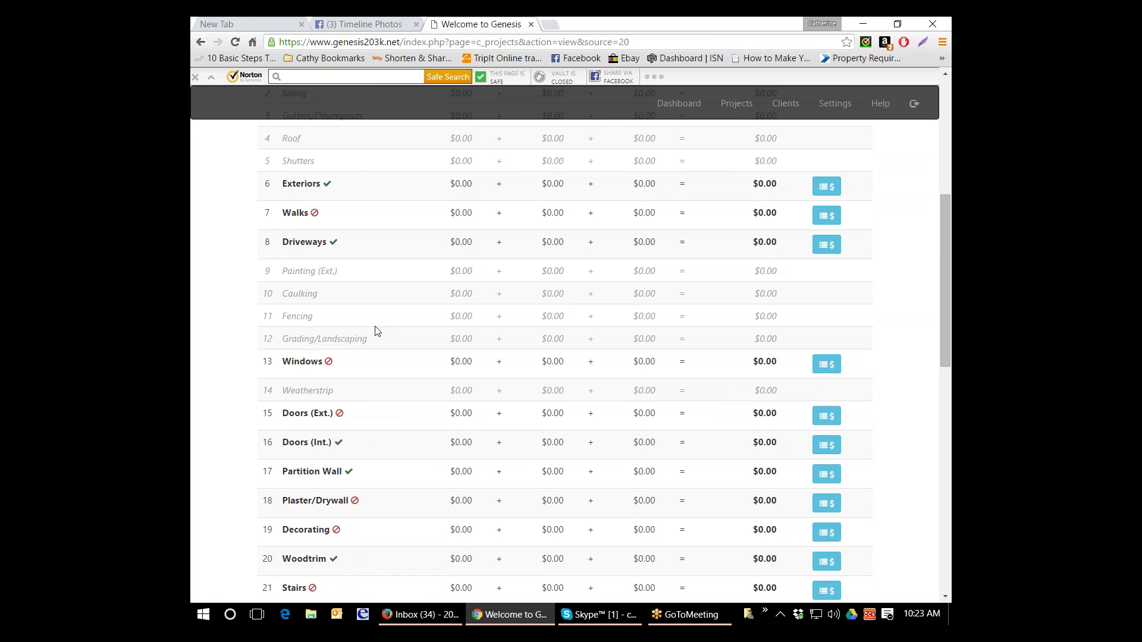
{"action": "scroll", "coordinate": [374, 331], "scroll_direction": "down", "scroll_amount": 1}
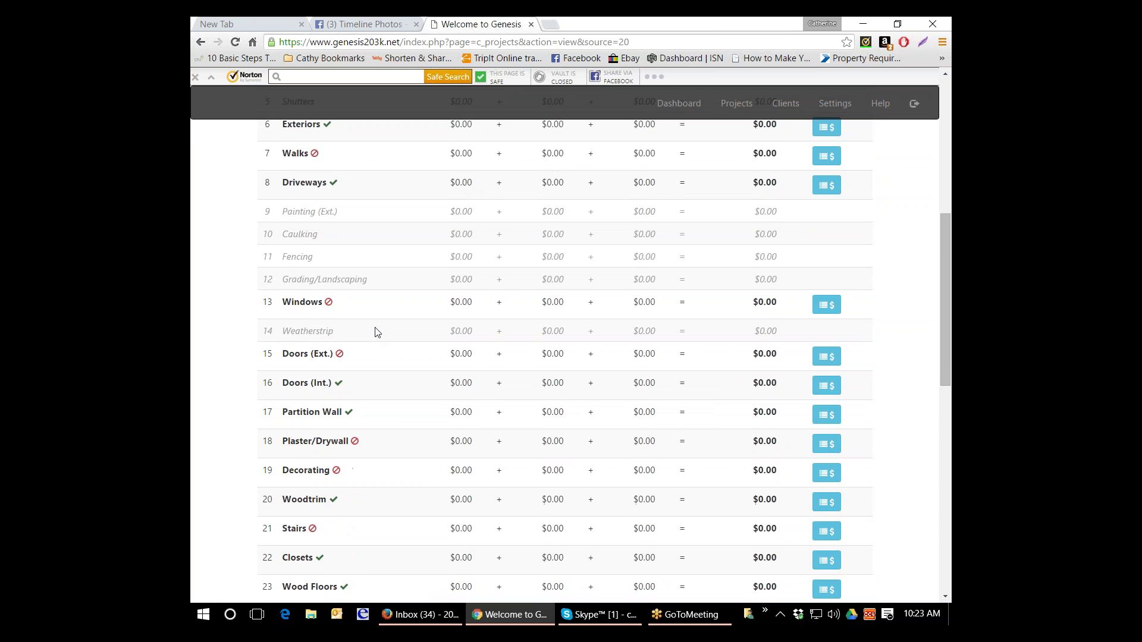
{"action": "scroll", "coordinate": [374, 331], "scroll_direction": "down", "scroll_amount": 1}
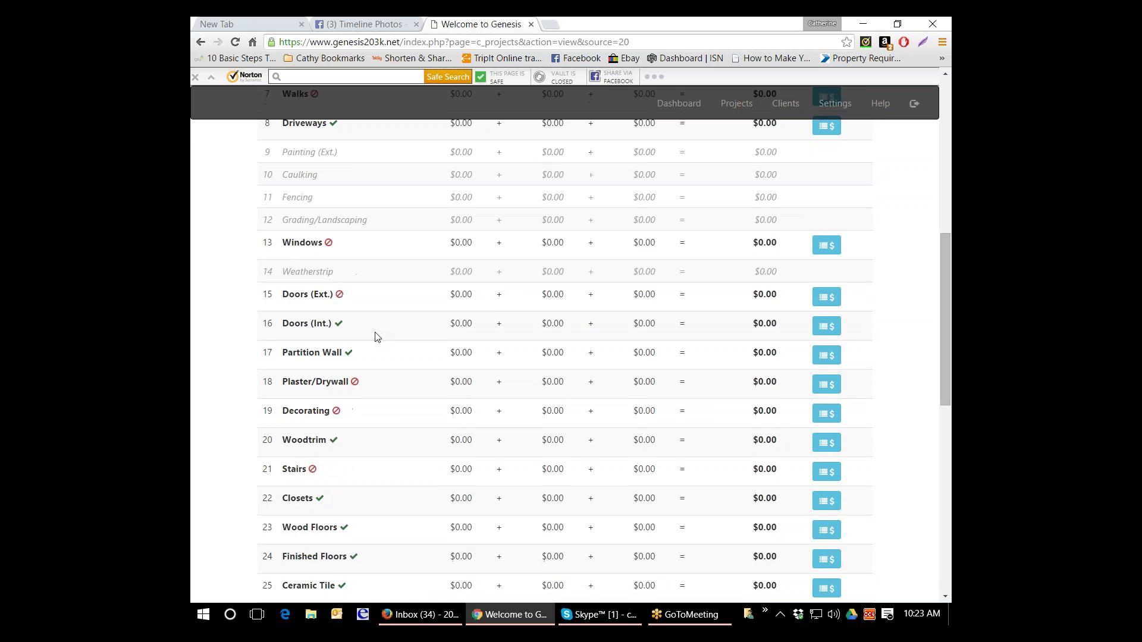
{"action": "scroll", "coordinate": [368, 364], "scroll_direction": "down", "scroll_amount": 6}
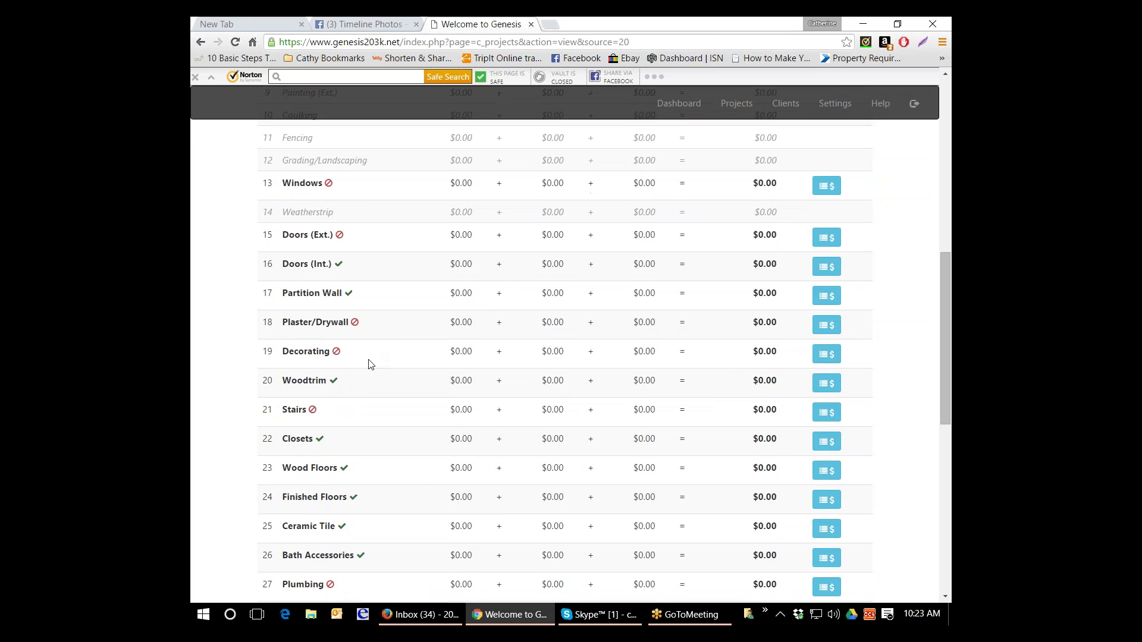
{"action": "scroll", "coordinate": [369, 365], "scroll_direction": "down", "scroll_amount": 1}
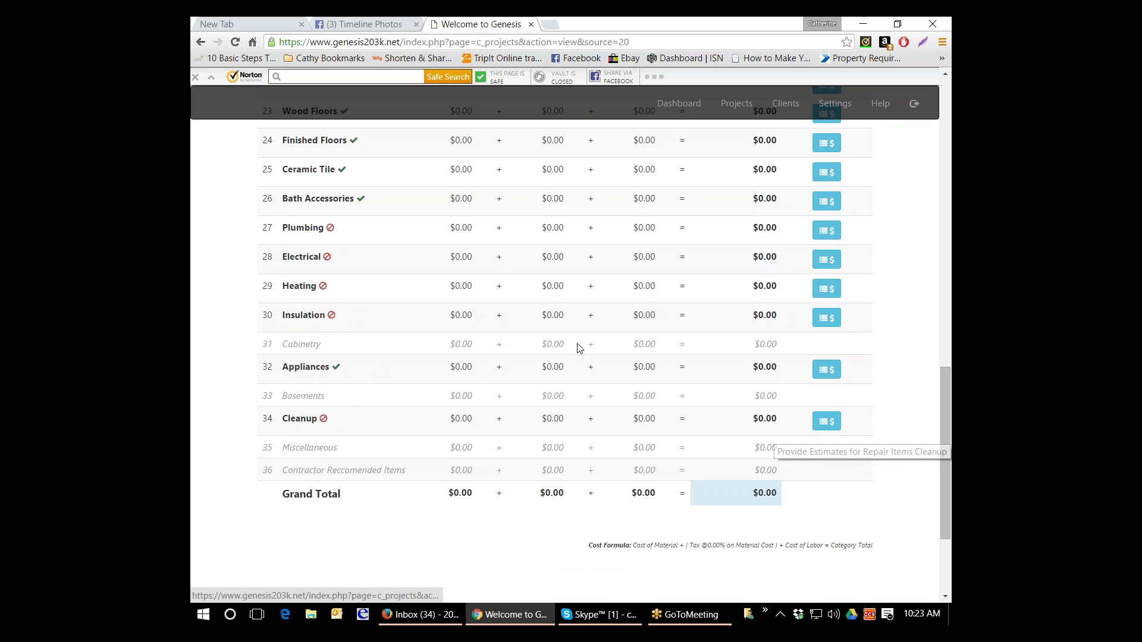
{"action": "scroll", "coordinate": [842, 354], "scroll_direction": "up", "scroll_amount": 5}
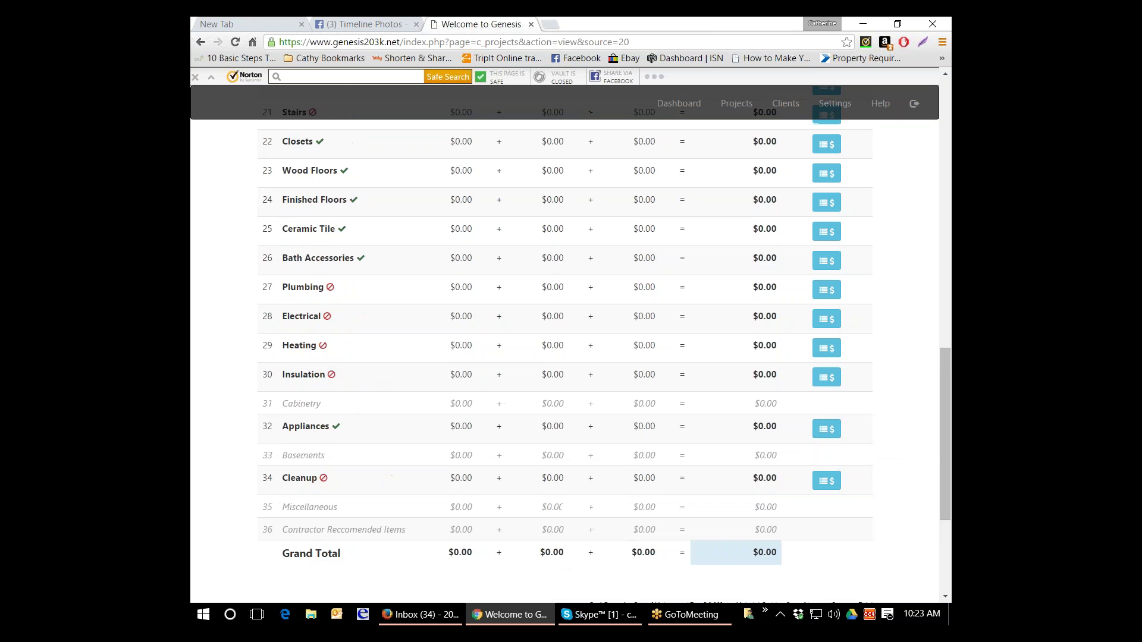
{"action": "scroll", "coordinate": [565, 357], "scroll_direction": "up", "scroll_amount": 2}
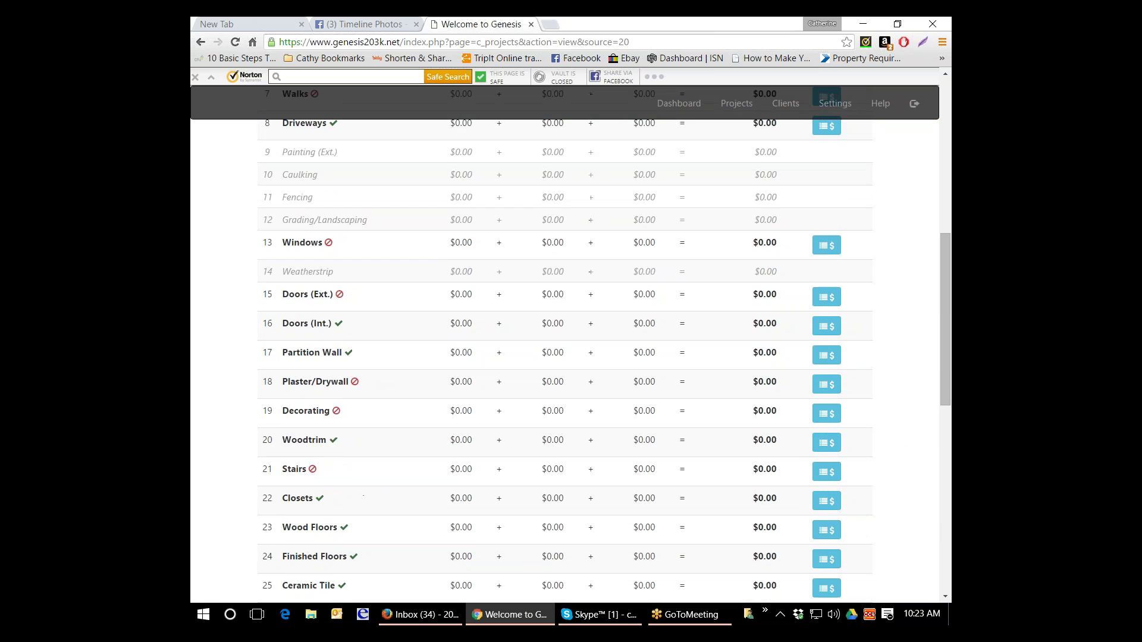
{"action": "scroll", "coordinate": [565, 357], "scroll_direction": "up", "scroll_amount": 2}
{"action": "scroll", "coordinate": [565, 357], "scroll_direction": "up", "scroll_amount": 2}
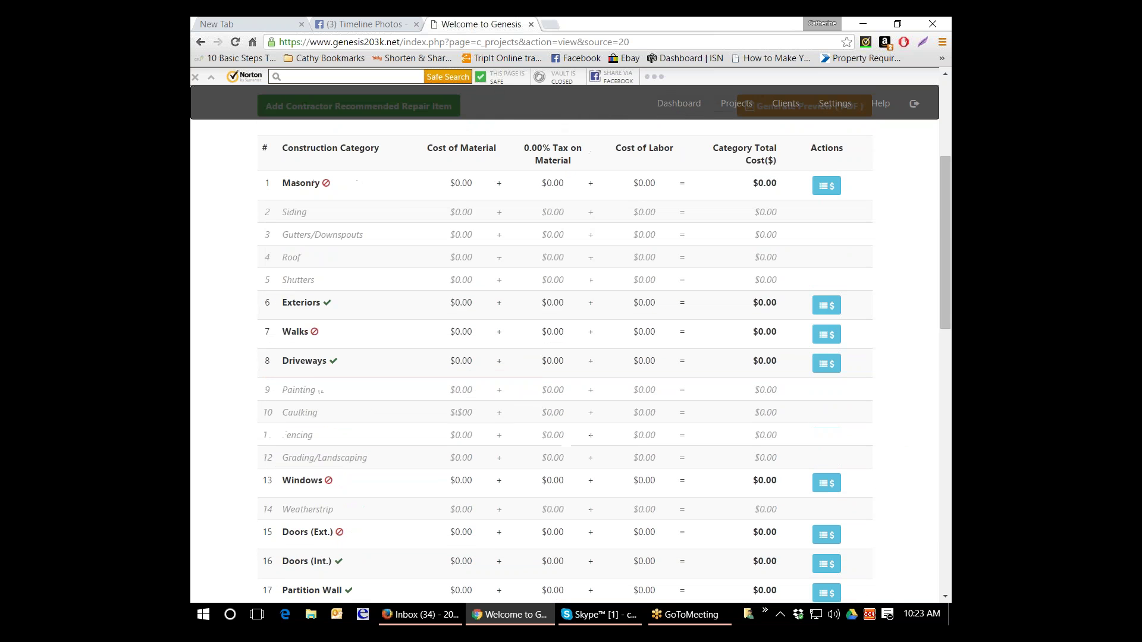
{"action": "scroll", "coordinate": [436, 223], "scroll_direction": "up", "scroll_amount": 1}
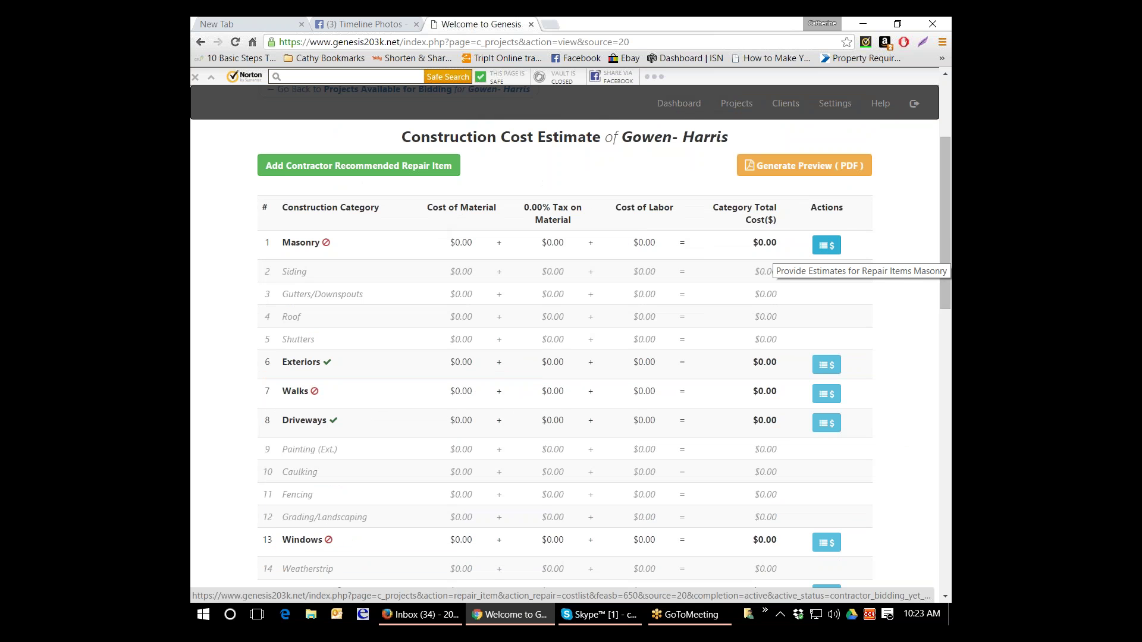
Open the Masonry repair items for bidding and set Point brick work's material rate and labor rate to 1.00 each
{"action": "left_click", "coordinate": [827, 245]}
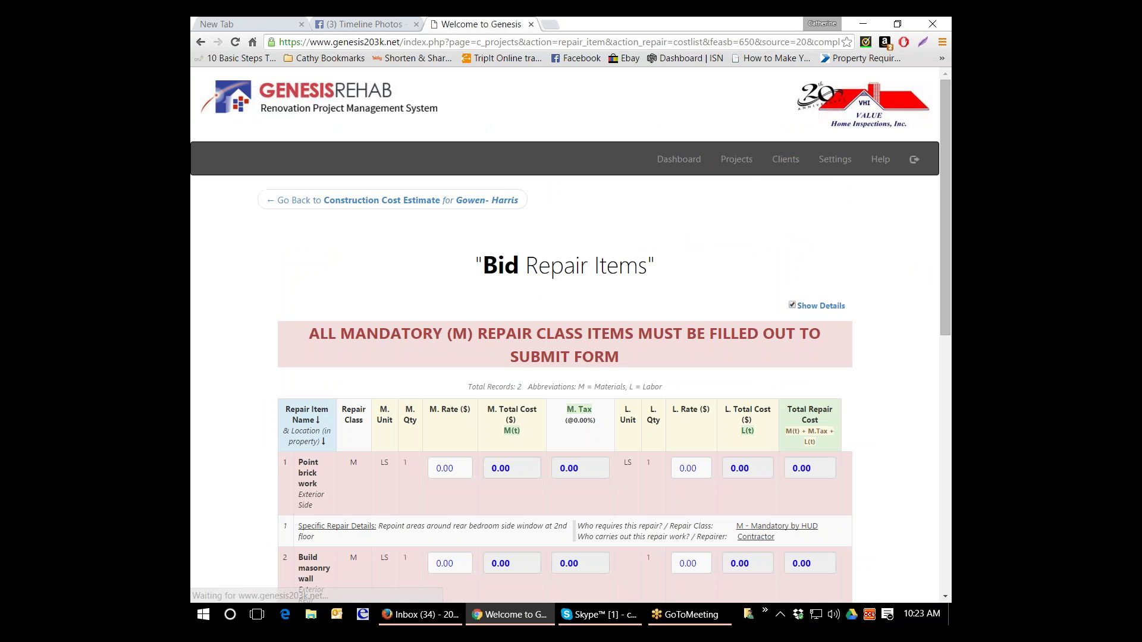
{"action": "scroll", "coordinate": [806, 272], "scroll_direction": "down", "scroll_amount": 3}
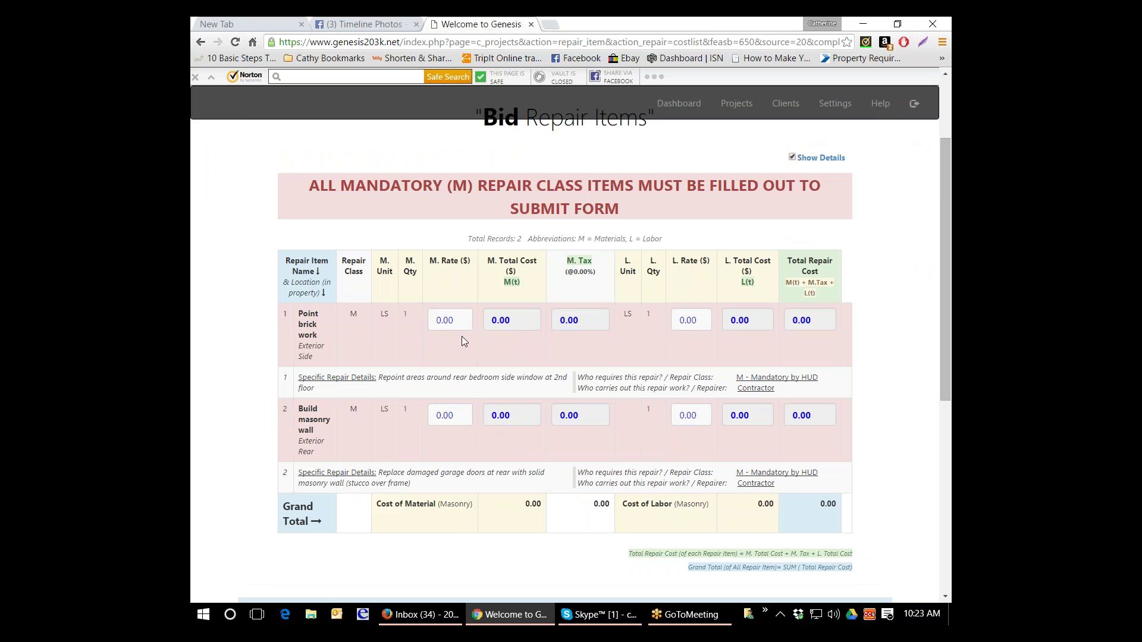
{"action": "left_click", "coordinate": [446, 324]}
{"action": "type", "text": "1"}
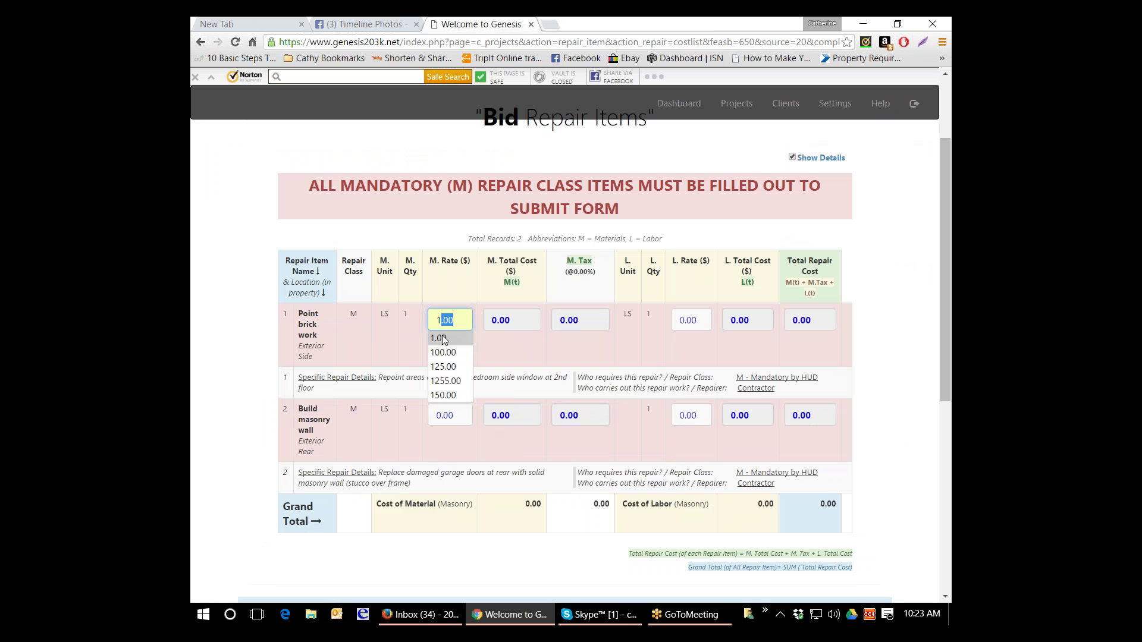
{"action": "left_click", "coordinate": [442, 338]}
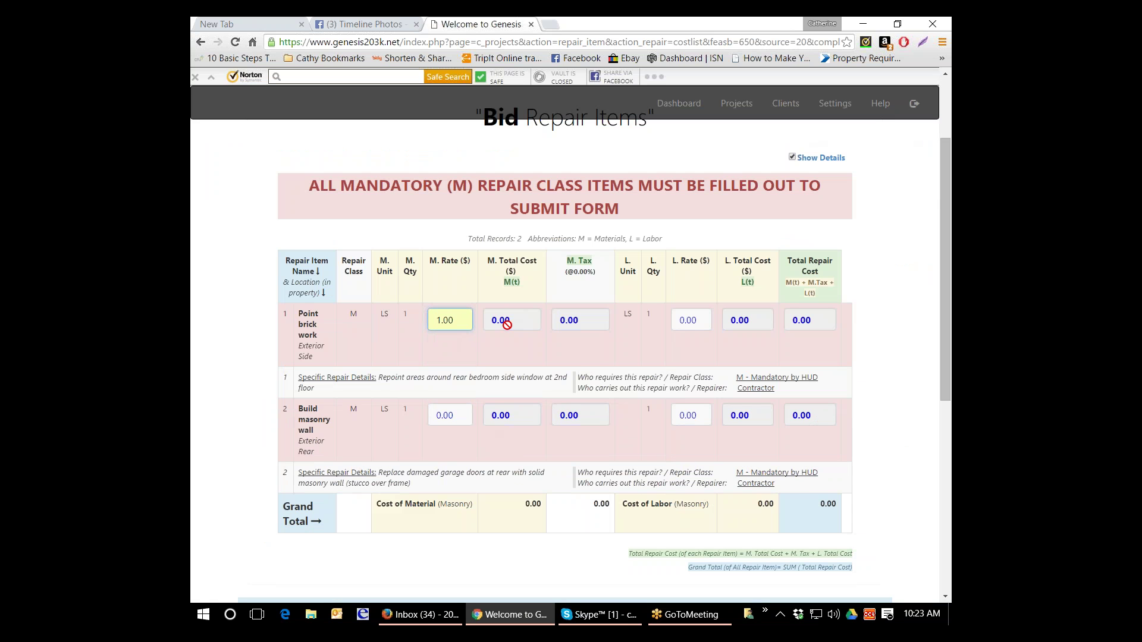
{"action": "key", "text": "Tab"}
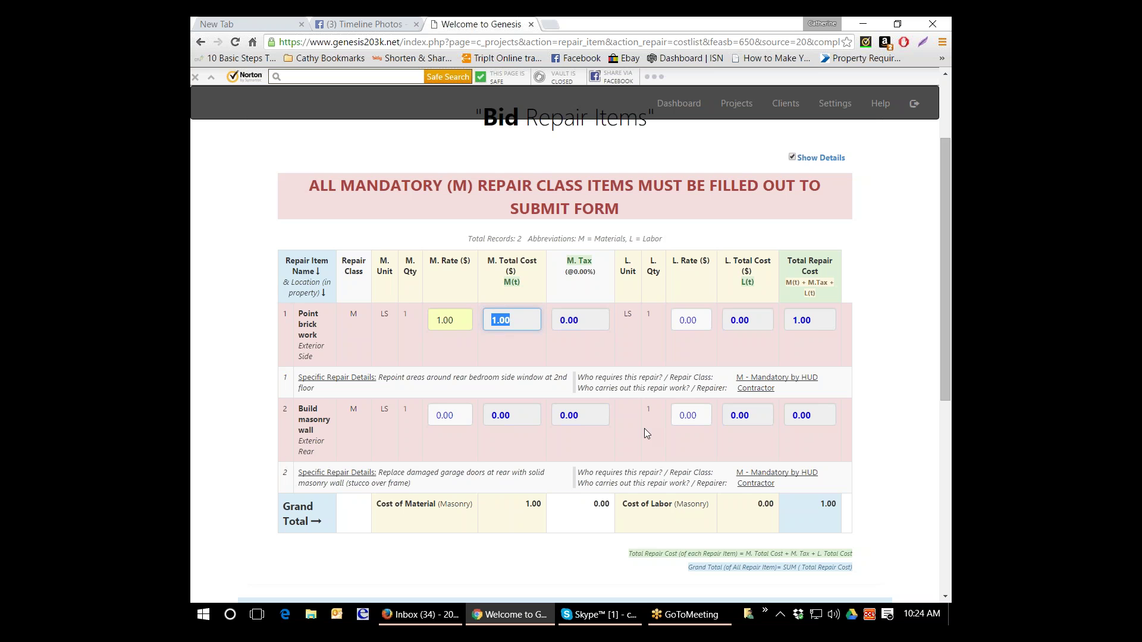
{"action": "key", "text": "Tab"}
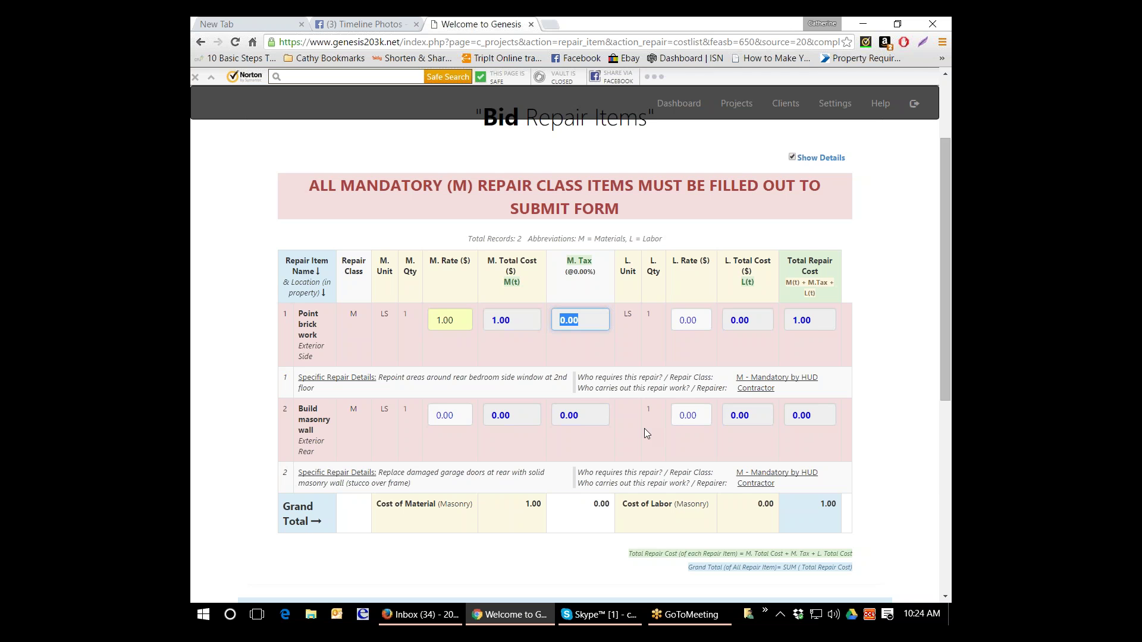
{"action": "key", "text": "Tab"}
{"action": "type", "text": "1"}
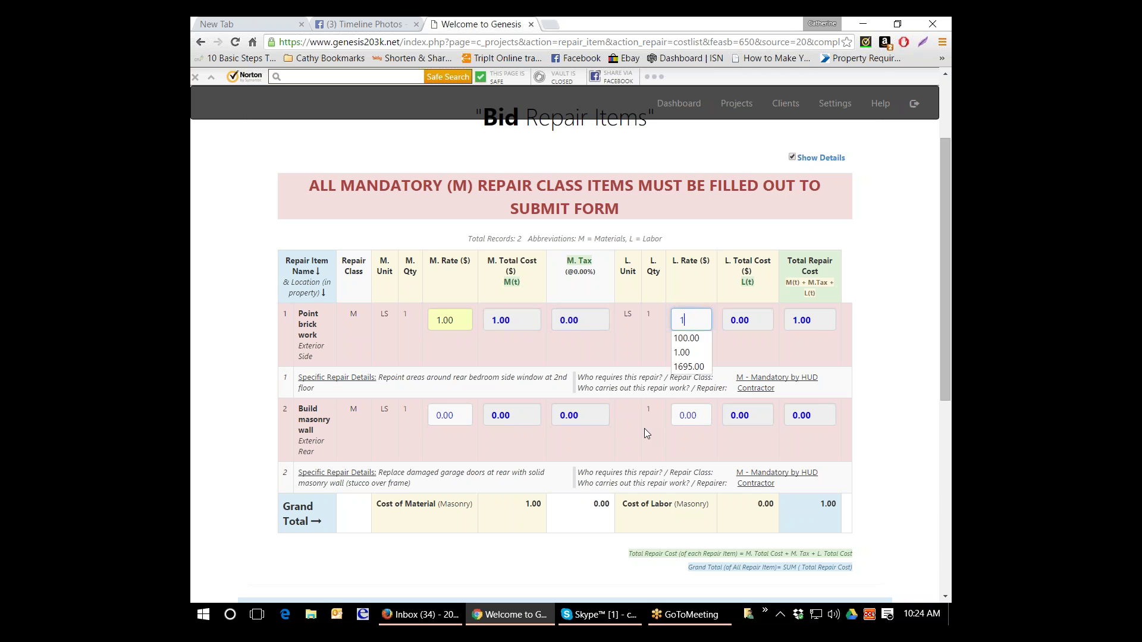
{"action": "key", "text": "Tab"}
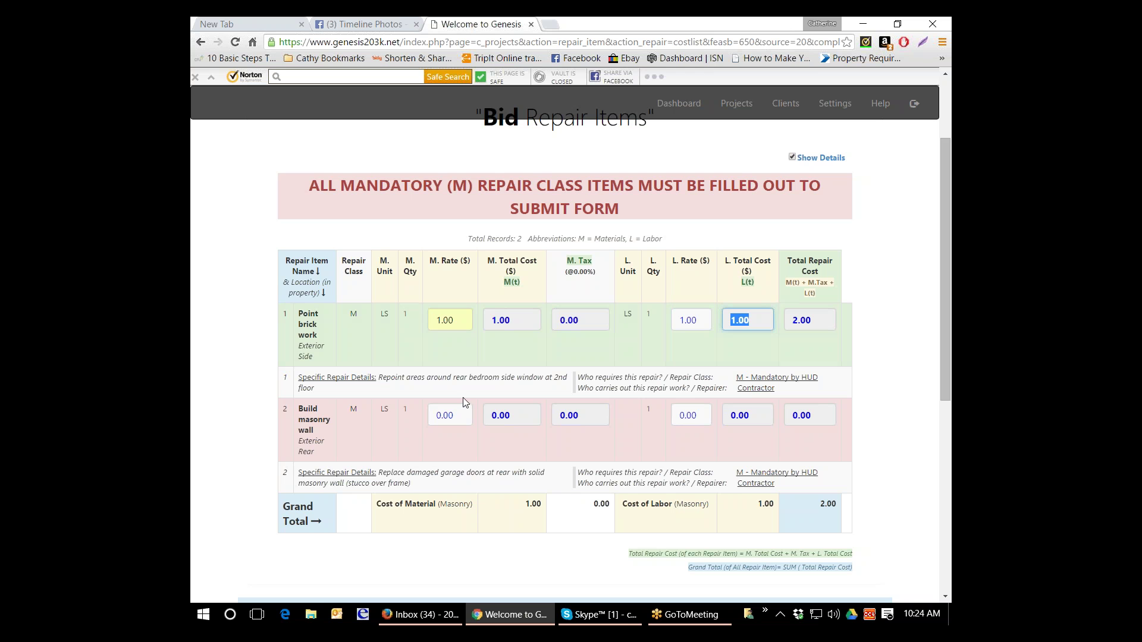
Bid the Build masonry wall item with a material rate of 1.00 and a labor rate of 100.00
{"action": "left_click", "coordinate": [452, 415]}
{"action": "type", "text": "1"}
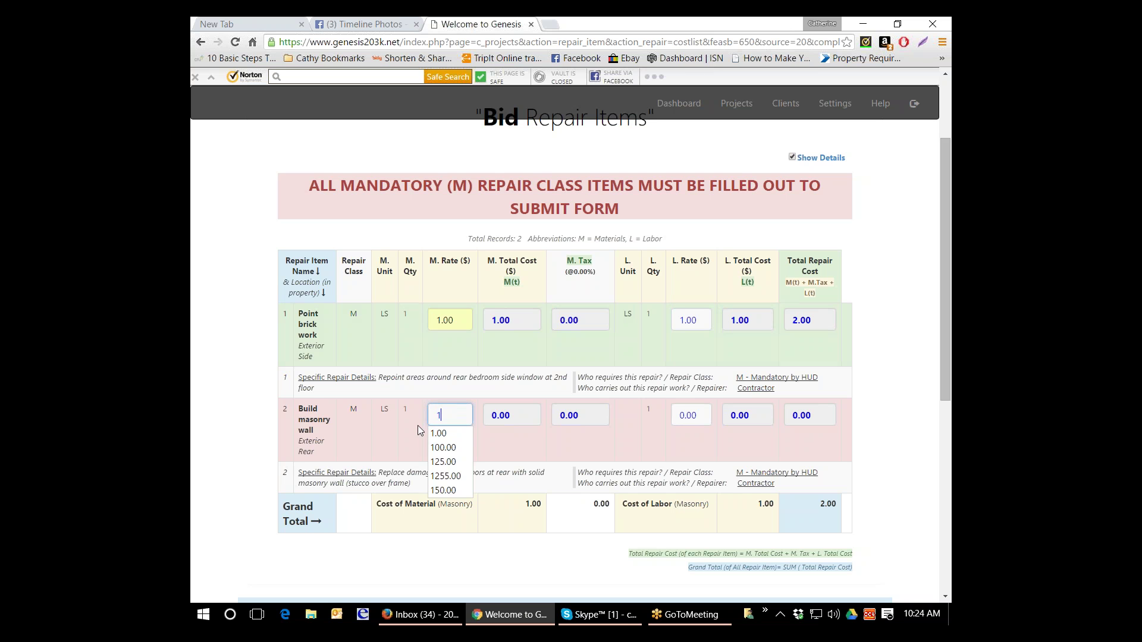
{"action": "left_click", "coordinate": [498, 426]}
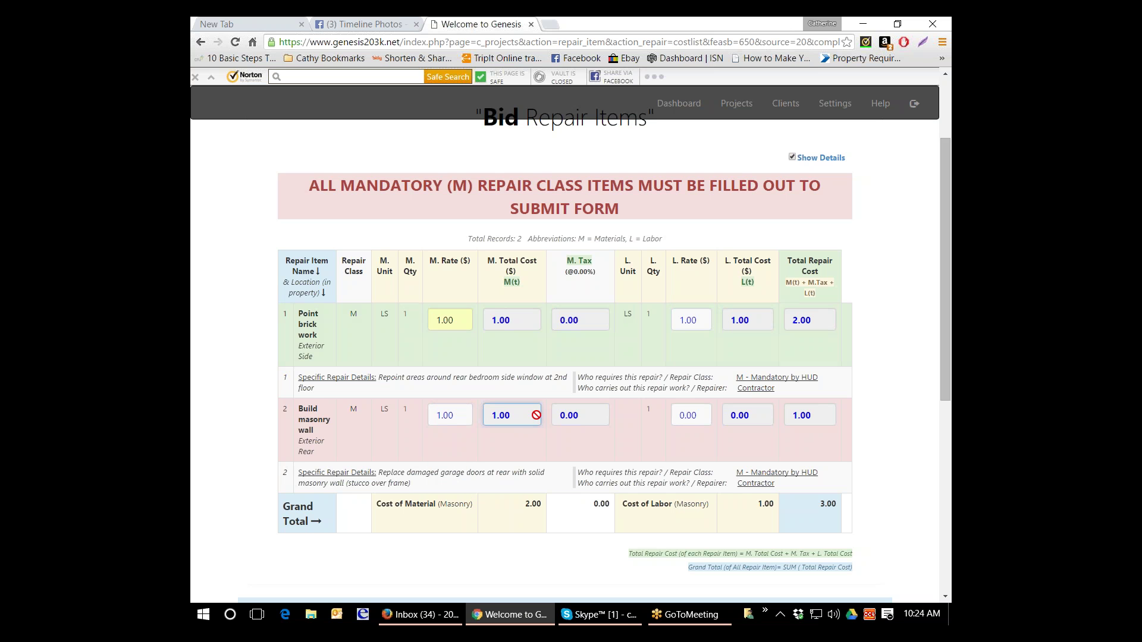
{"action": "left_click", "coordinate": [570, 419]}
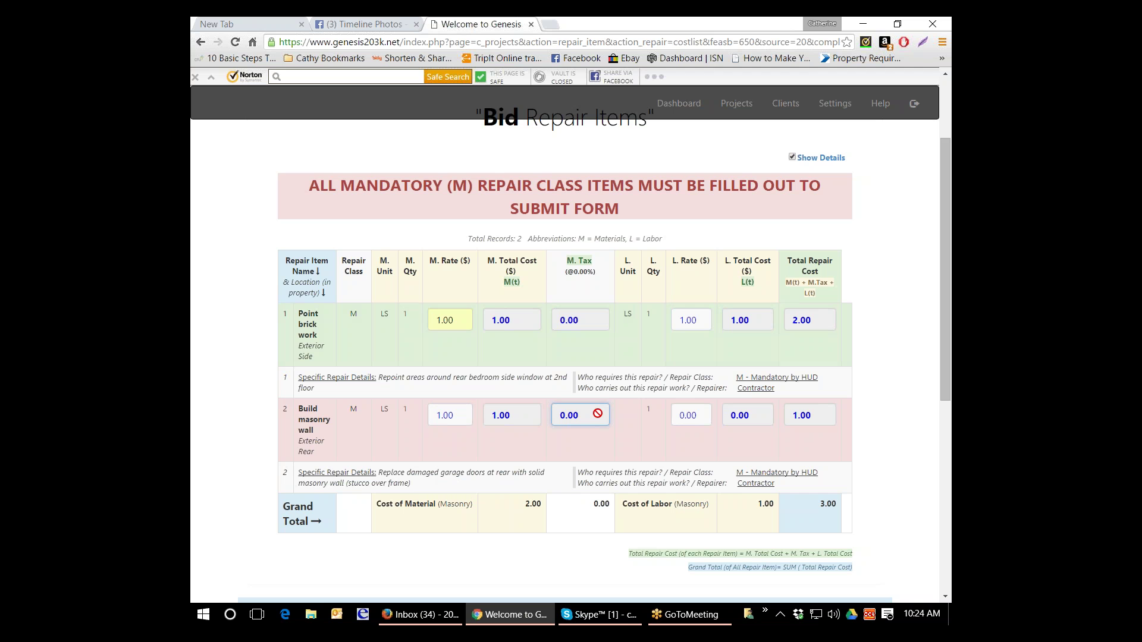
{"action": "left_click", "coordinate": [688, 415]}
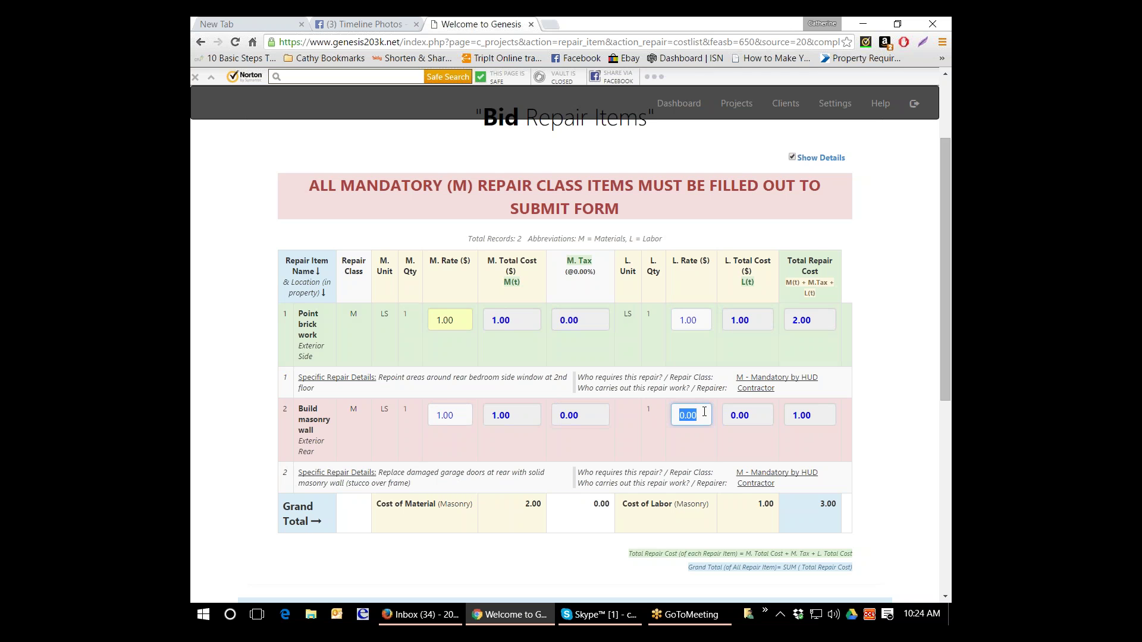
{"action": "type", "text": "1"}
{"action": "left_click", "coordinate": [693, 434]}
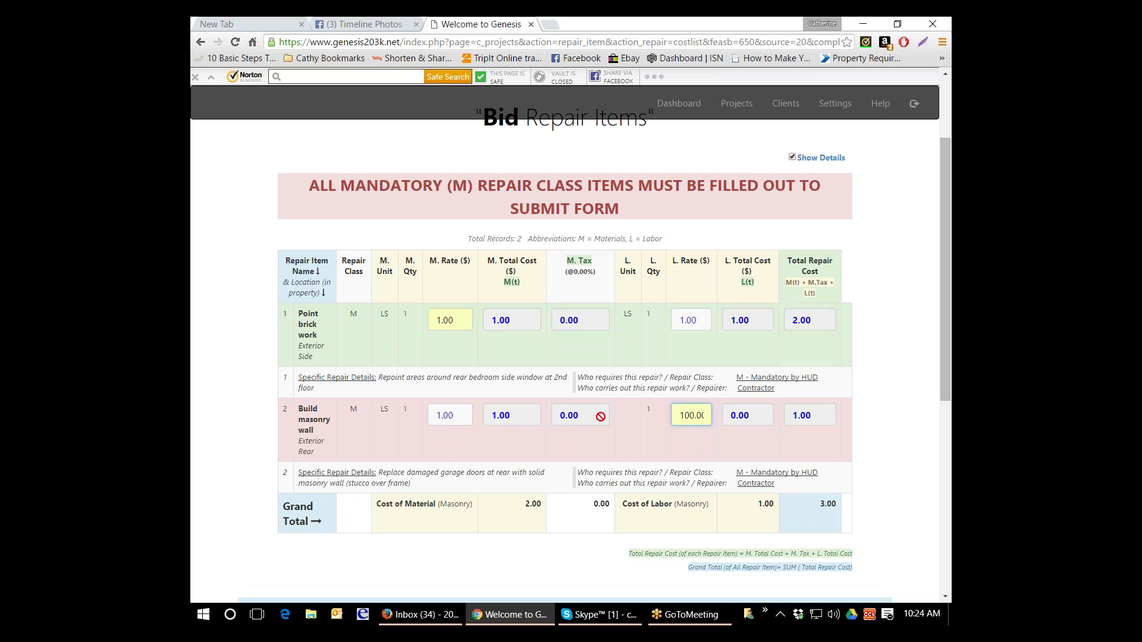
{"action": "left_click", "coordinate": [729, 413]}
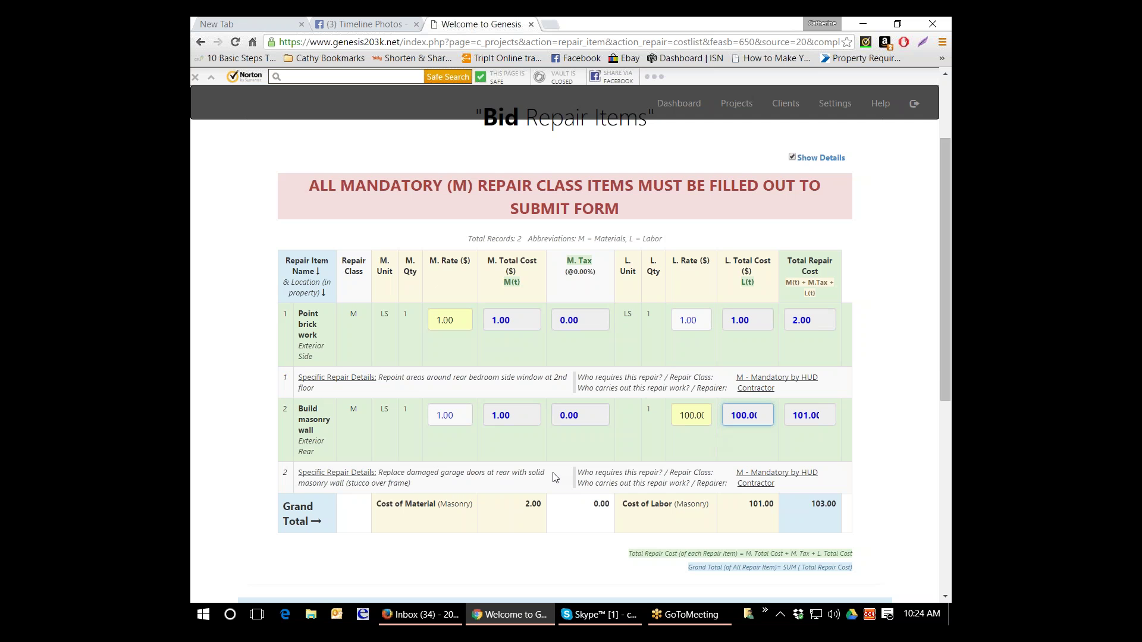
Submit the Masonry estimate, leaving the optional category description blank
{"action": "scroll", "coordinate": [548, 437], "scroll_direction": "down", "scroll_amount": 1}
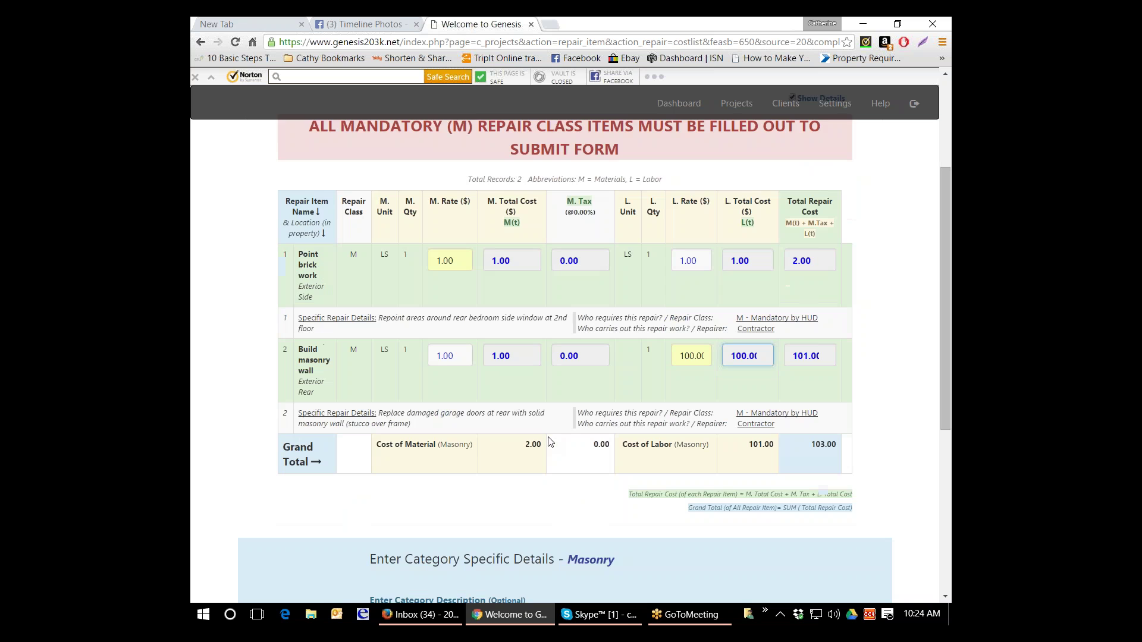
{"action": "scroll", "coordinate": [549, 442], "scroll_direction": "down", "scroll_amount": 2}
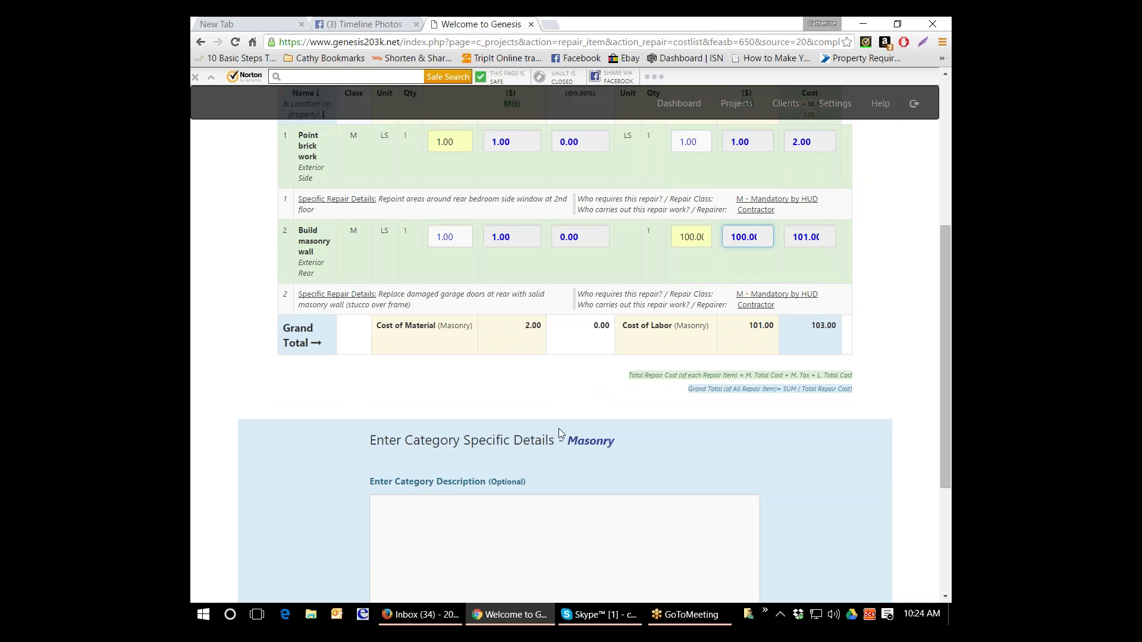
{"action": "scroll", "coordinate": [558, 466], "scroll_direction": "down", "scroll_amount": 1}
{"action": "left_click", "coordinate": [558, 455]}
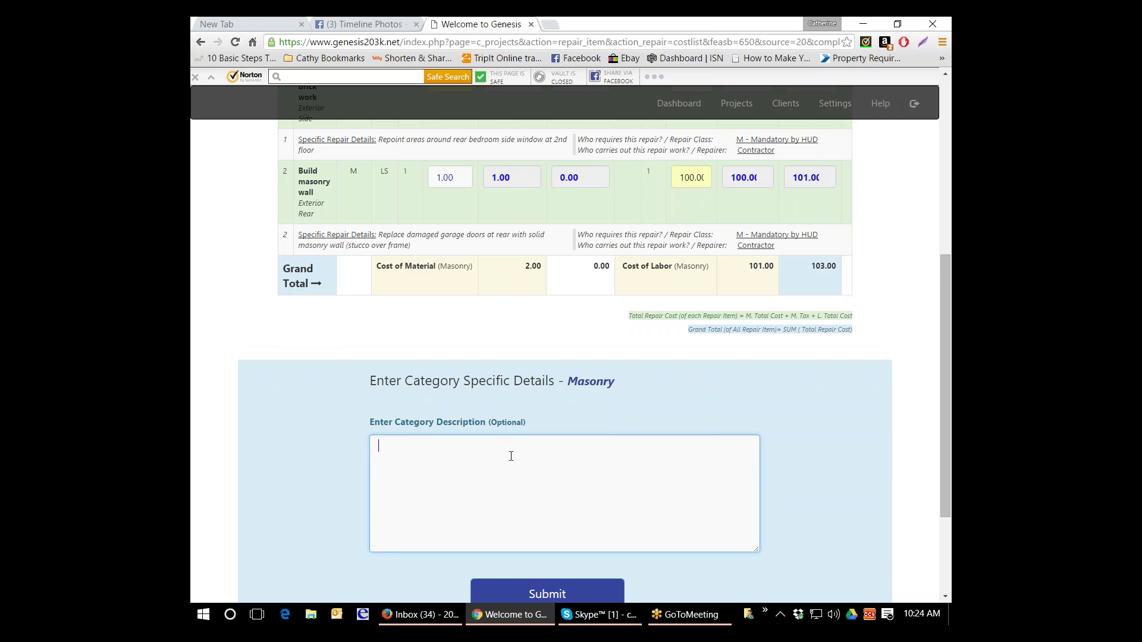
{"action": "scroll", "coordinate": [520, 457], "scroll_direction": "down", "scroll_amount": 1}
{"action": "left_click", "coordinate": [560, 535]}
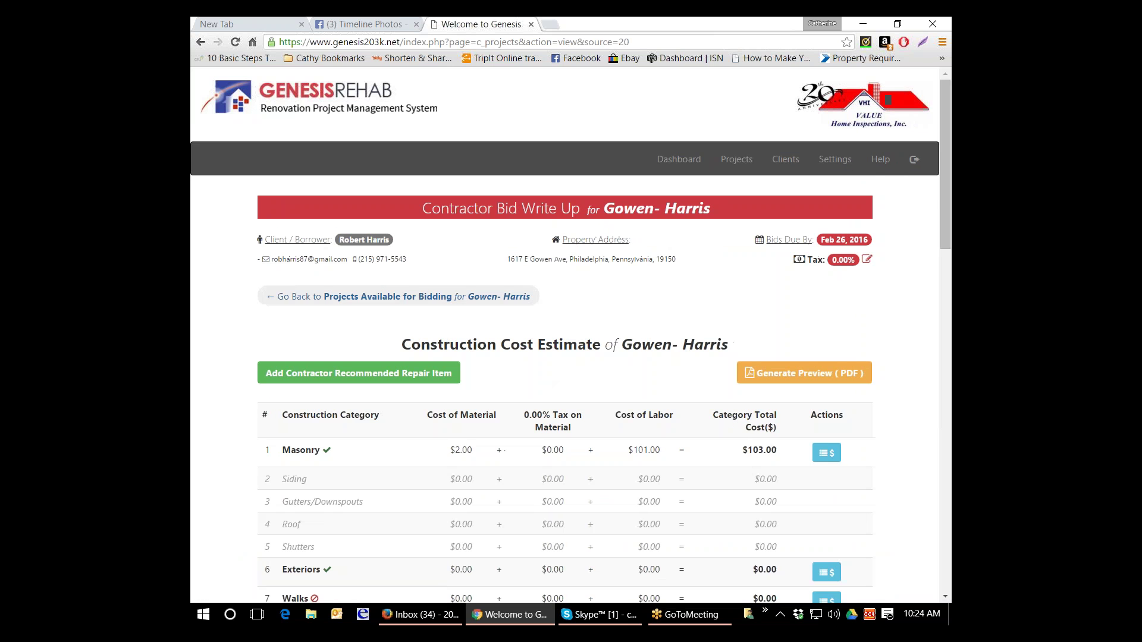
Bid the Exteriors item Replace retaining wall at a 2.00 material rate and 50.00 labor rate, and submit the estimate
{"action": "scroll", "coordinate": [611, 506], "scroll_direction": "down", "scroll_amount": 3}
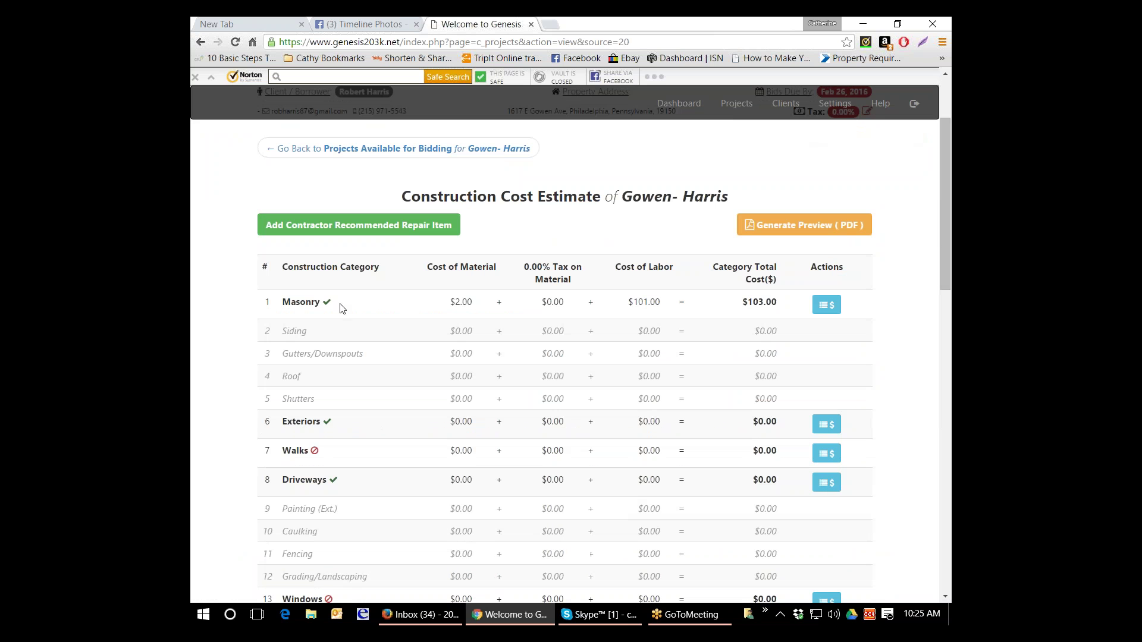
{"action": "left_click", "coordinate": [831, 428]}
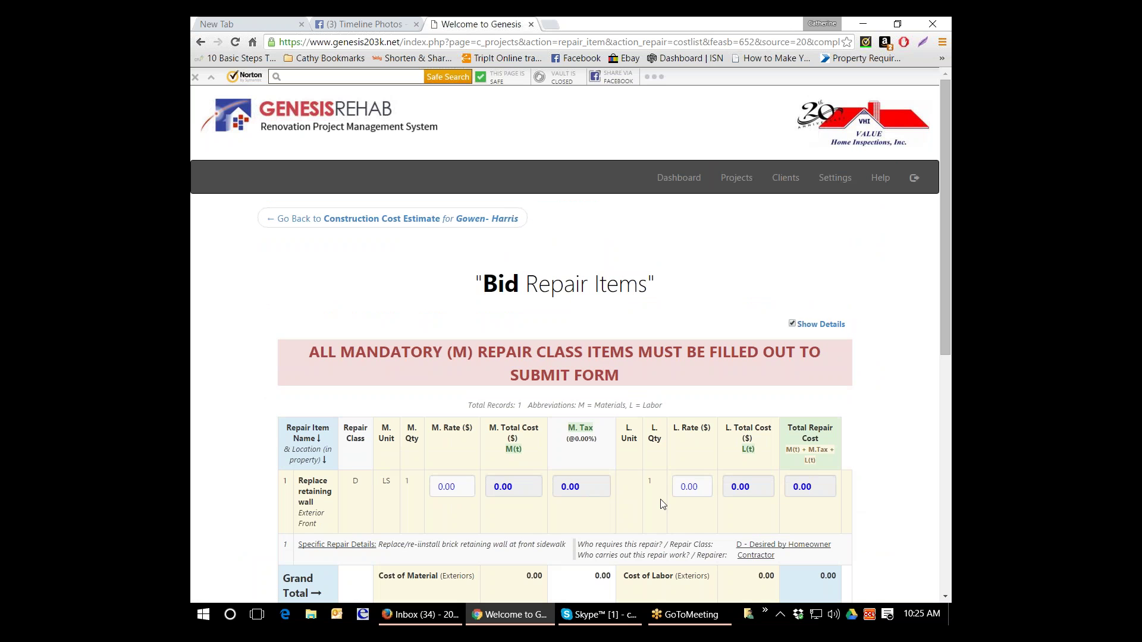
{"action": "scroll", "coordinate": [378, 469], "scroll_direction": "down", "scroll_amount": 1}
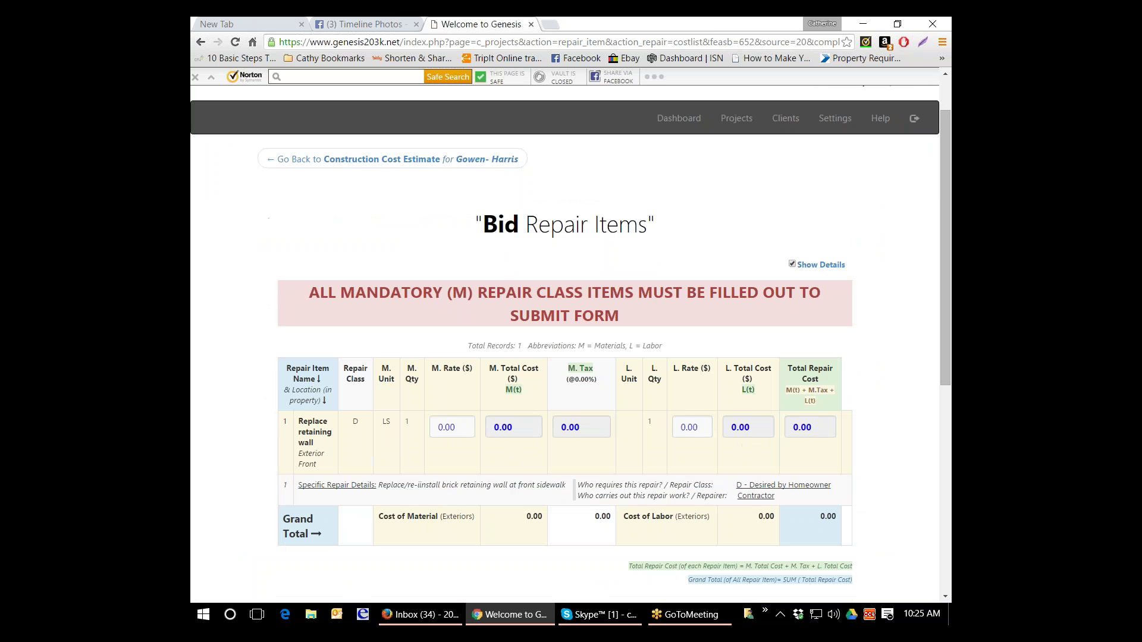
{"action": "left_click", "coordinate": [469, 429]}
{"action": "type", "text": "2.0"}
{"action": "key", "text": "Tab"}
{"action": "key", "text": "Tab"}
{"action": "key", "text": "Tab"}
{"action": "type", "text": "50."}
{"action": "key", "text": "Tab"}
{"action": "scroll", "coordinate": [292, 443], "scroll_direction": "down", "scroll_amount": 5}
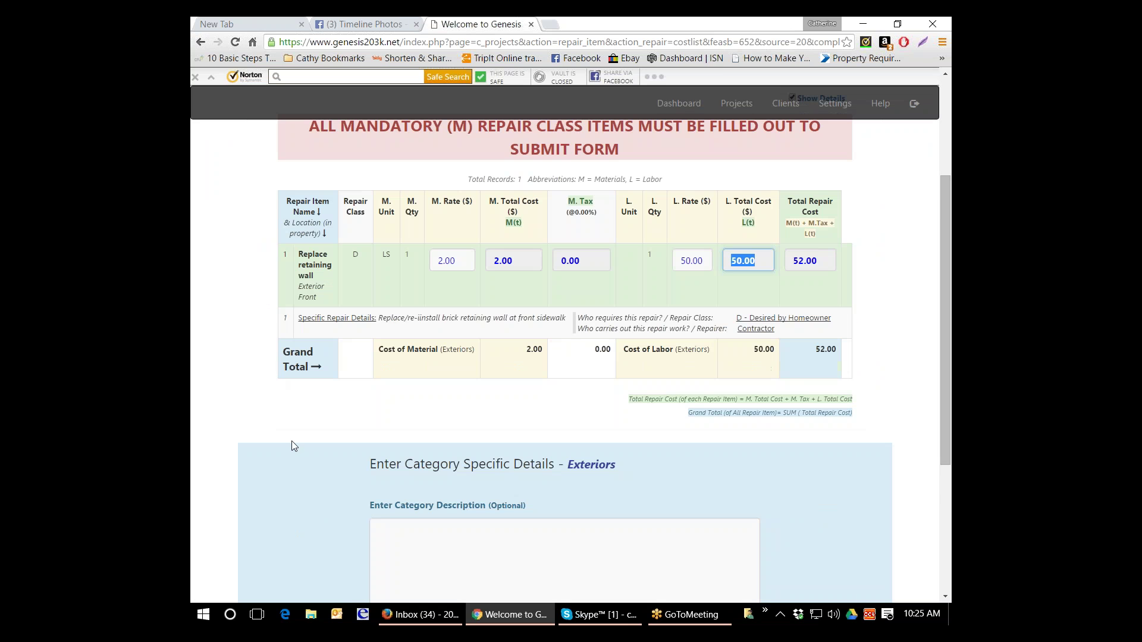
{"action": "scroll", "coordinate": [522, 499], "scroll_direction": "down", "scroll_amount": 1}
{"action": "left_click", "coordinate": [521, 498]}
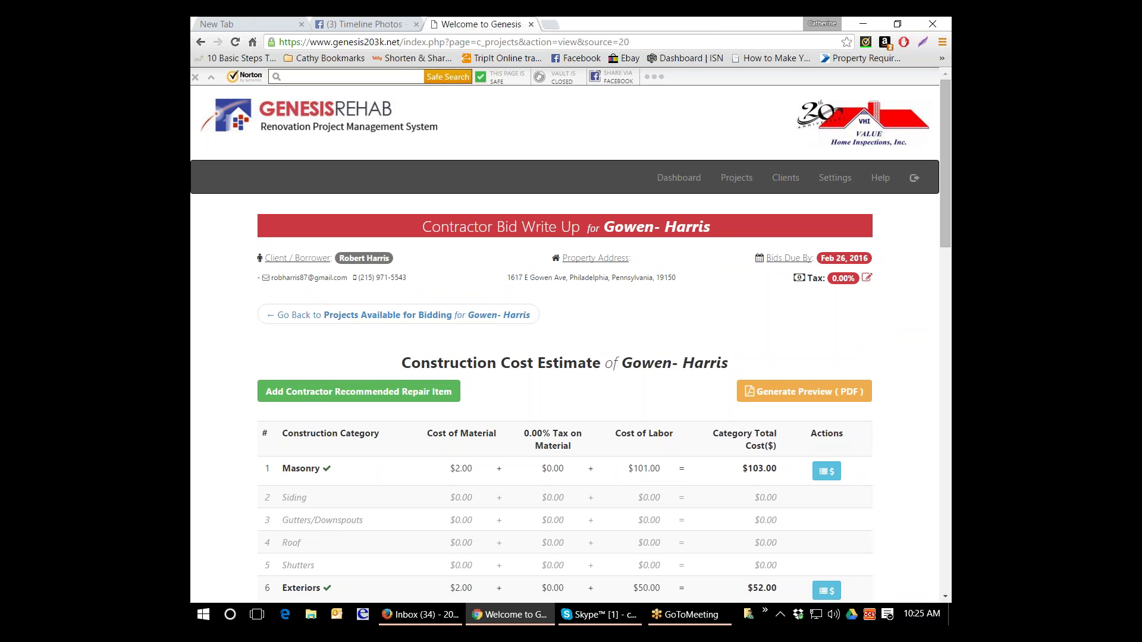
Open the Windows repair items and set the new Low-E double hung window's material rate and labor rate to 25 each
{"action": "scroll", "coordinate": [545, 266], "scroll_direction": "down", "scroll_amount": 4}
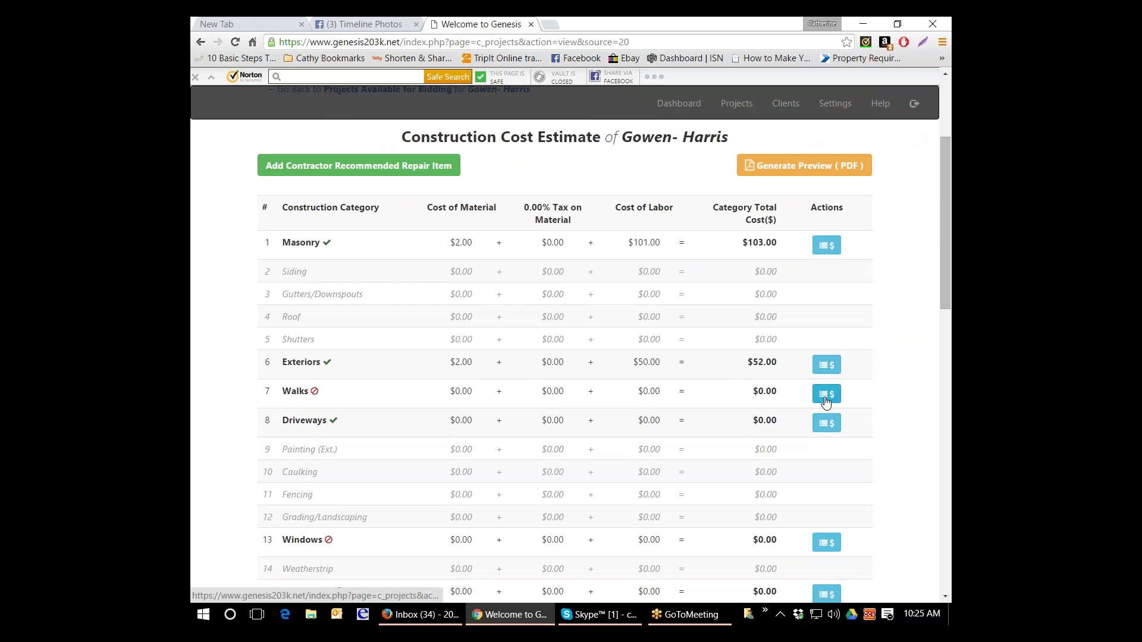
{"action": "scroll", "coordinate": [826, 401], "scroll_direction": "down", "scroll_amount": 4}
{"action": "scroll", "coordinate": [825, 403], "scroll_direction": "down", "scroll_amount": 3}
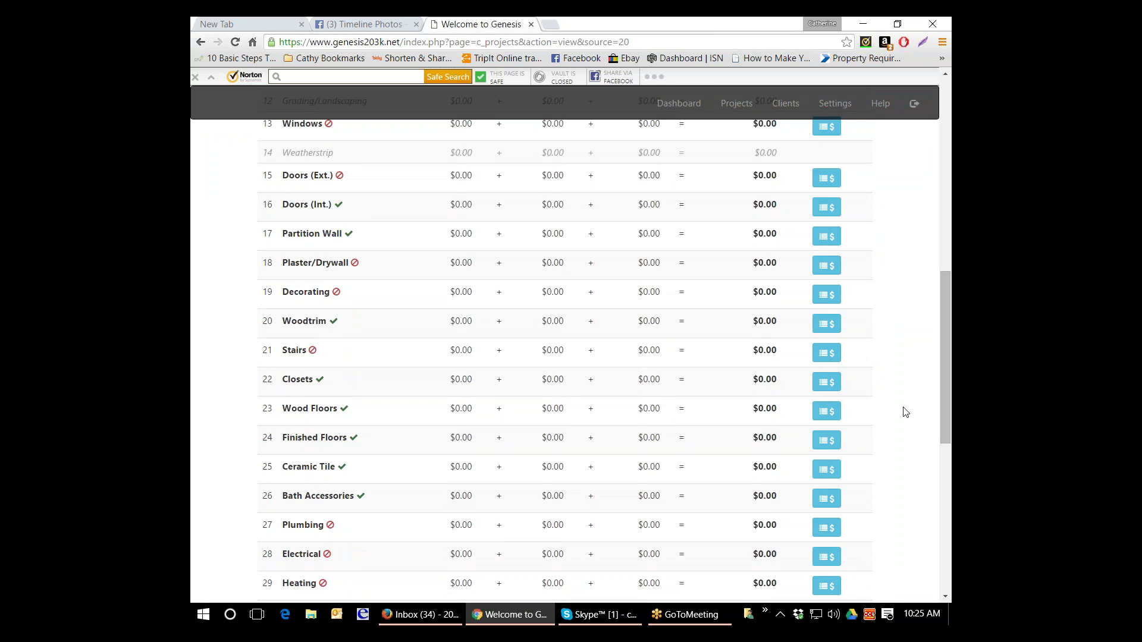
{"action": "left_click", "coordinate": [827, 127]}
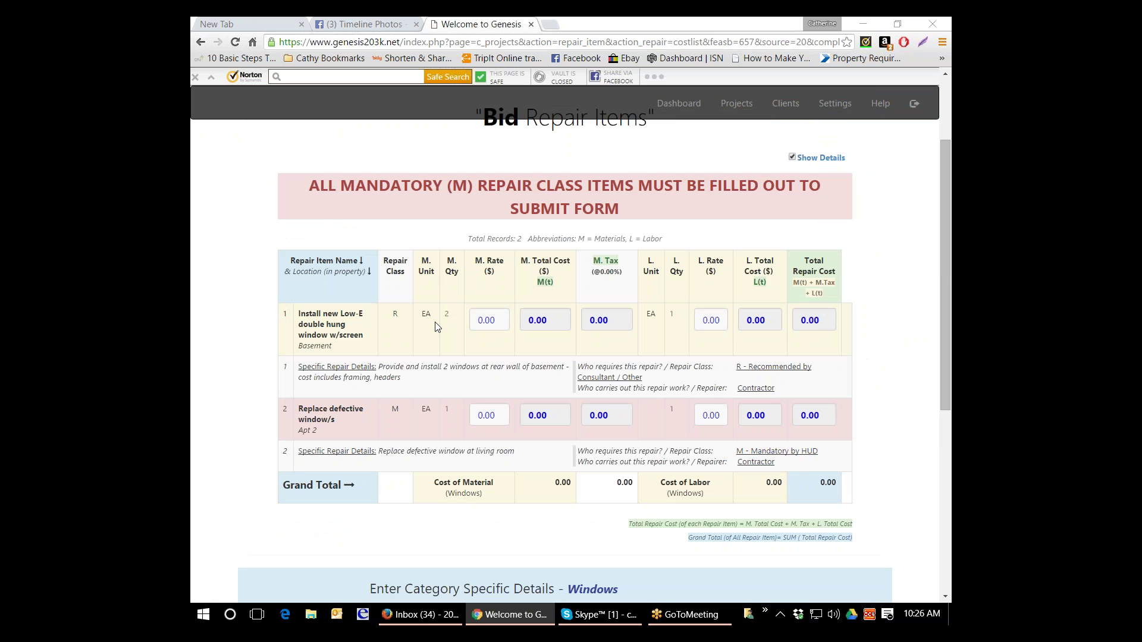
{"action": "left_click", "coordinate": [502, 319]}
{"action": "type", "text": "25."}
{"action": "key", "text": "Tab"}
{"action": "key", "text": "Tab"}
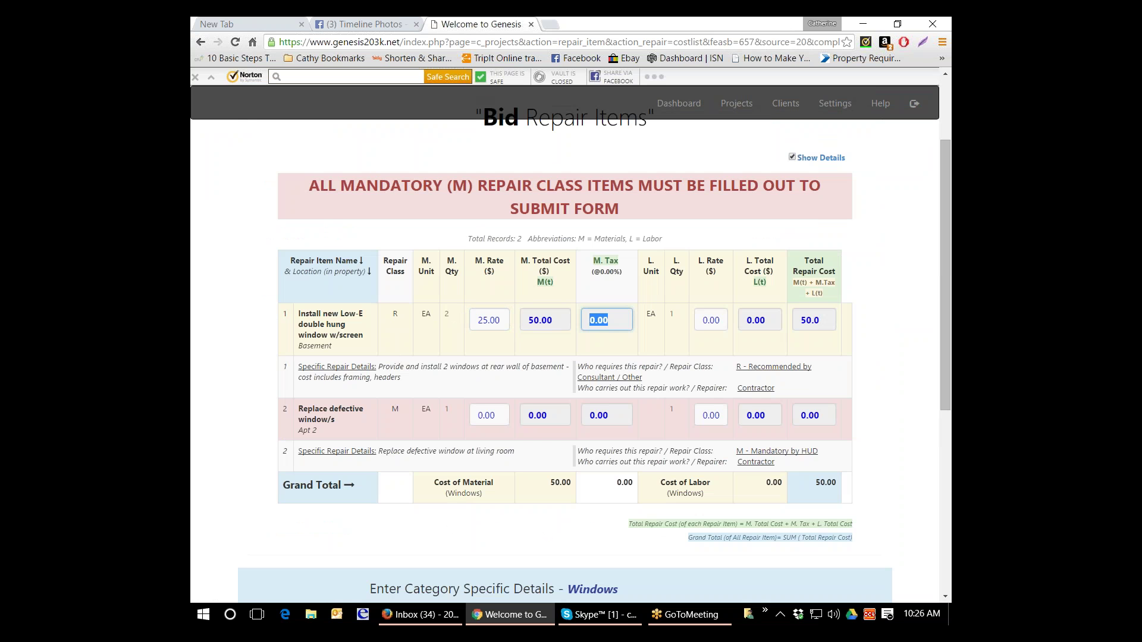
{"action": "key", "text": "Tab"}
{"action": "type", "text": "25"}
{"action": "key", "text": "Tab"}
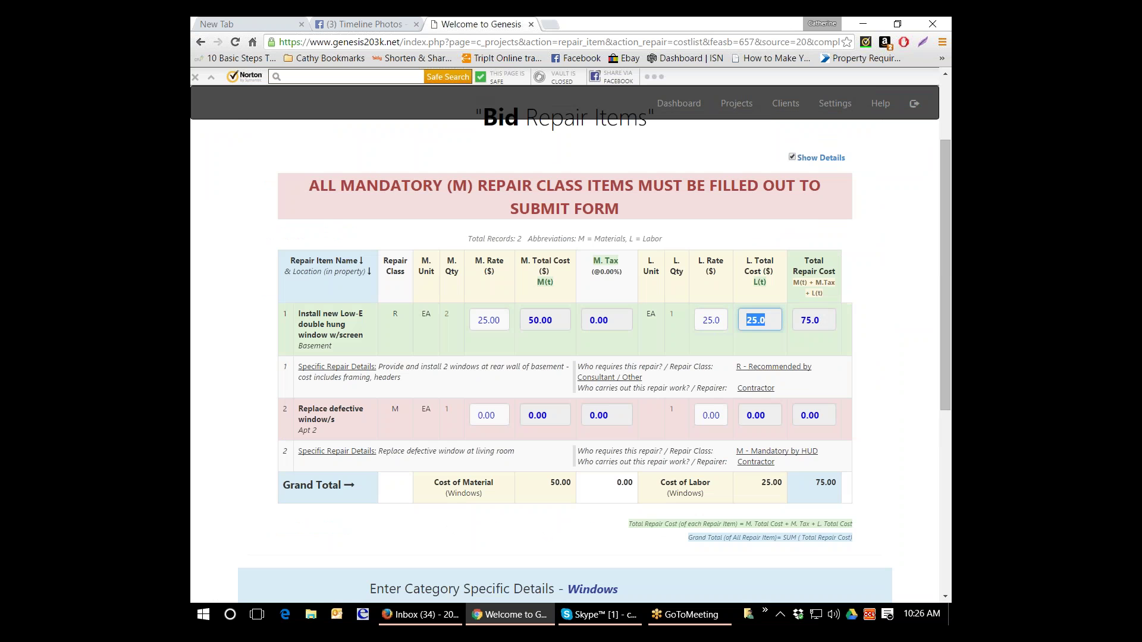
Bid the Replace defective window/s item with a material rate of 5.00 and a labor rate of 155
{"action": "left_click", "coordinate": [489, 422]}
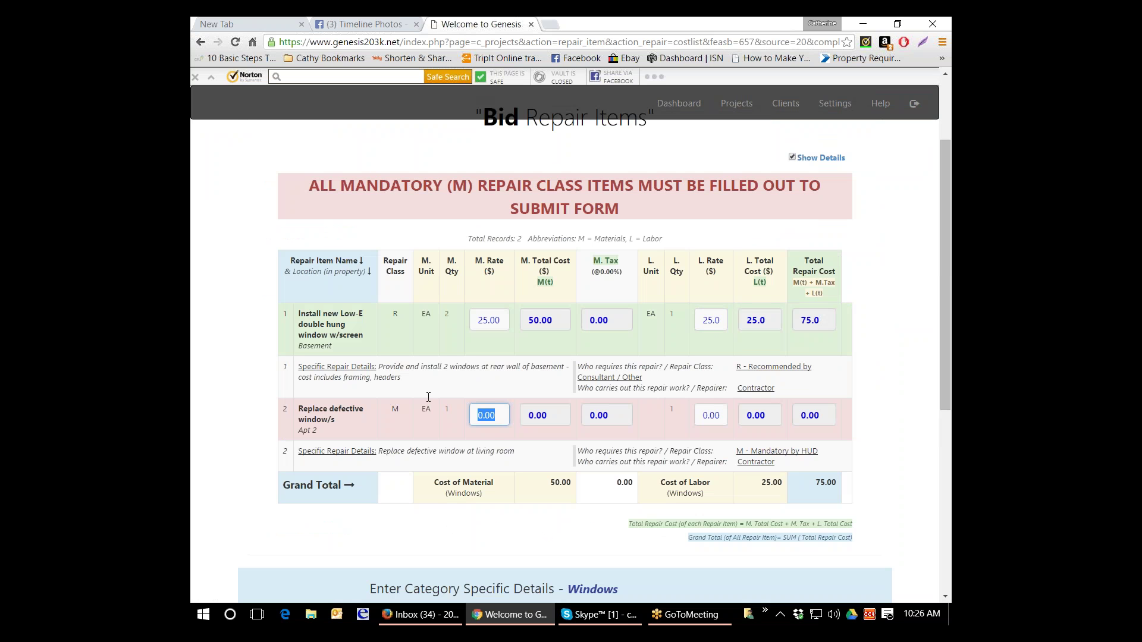
{"action": "type", "text": "5.00"}
{"action": "key", "text": "Tab"}
{"action": "key", "text": "Tab"}
{"action": "type", "text": "15"}
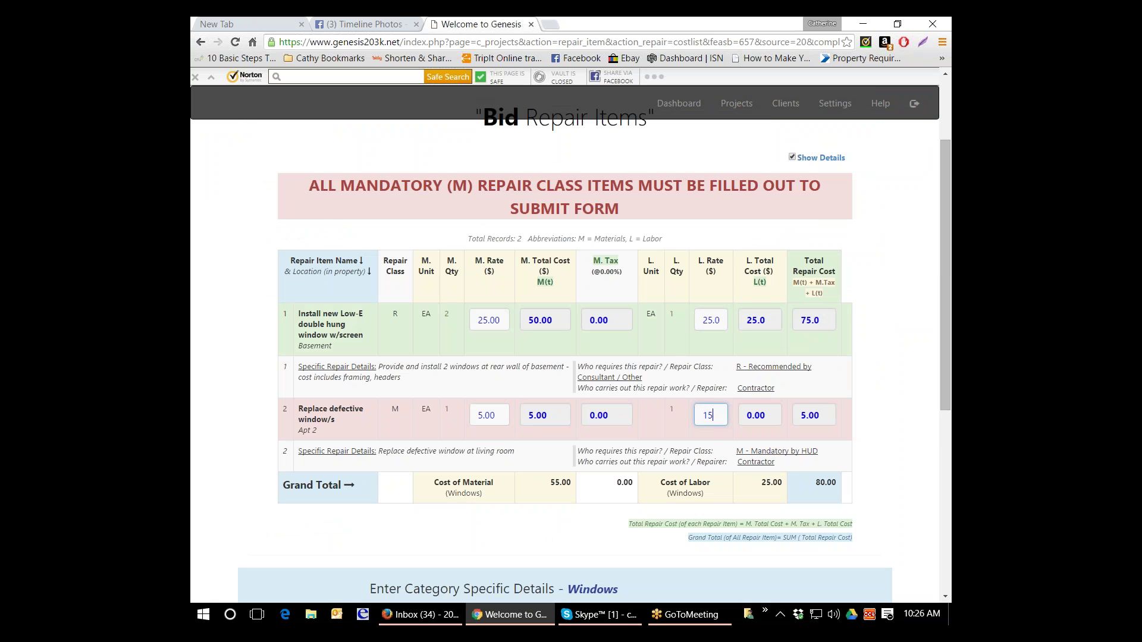
{"action": "type", "text": "5."}
{"action": "key", "text": "Tab"}
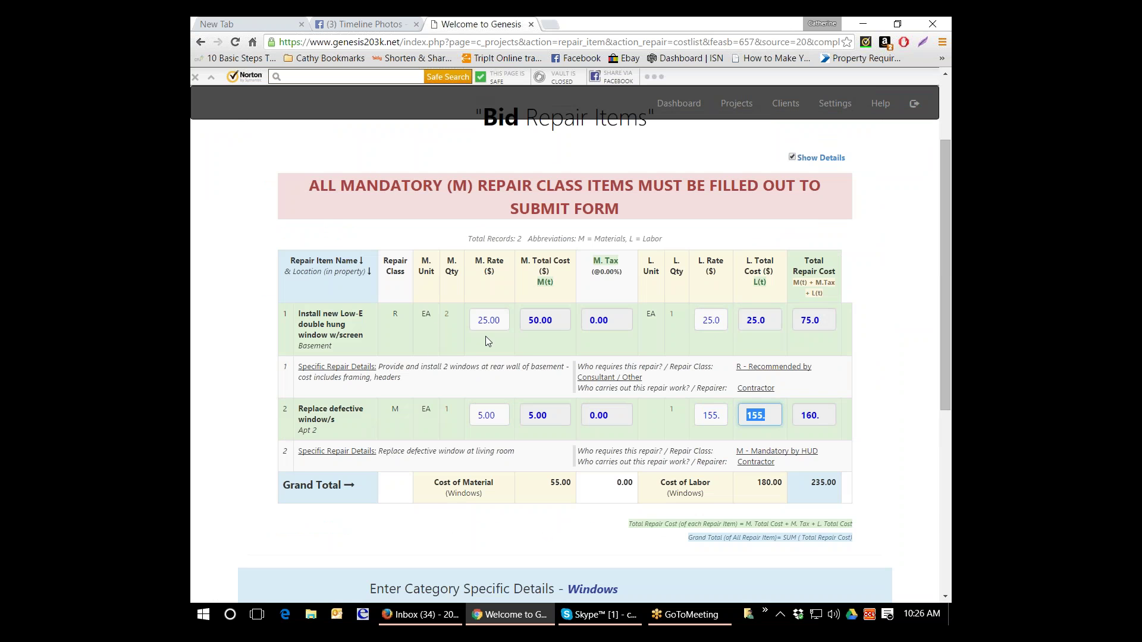
Reset the Low-E double hung window's material rate to 0
{"action": "left_click_drag", "start_coordinate": [500, 326], "coordinate": [427, 319]}
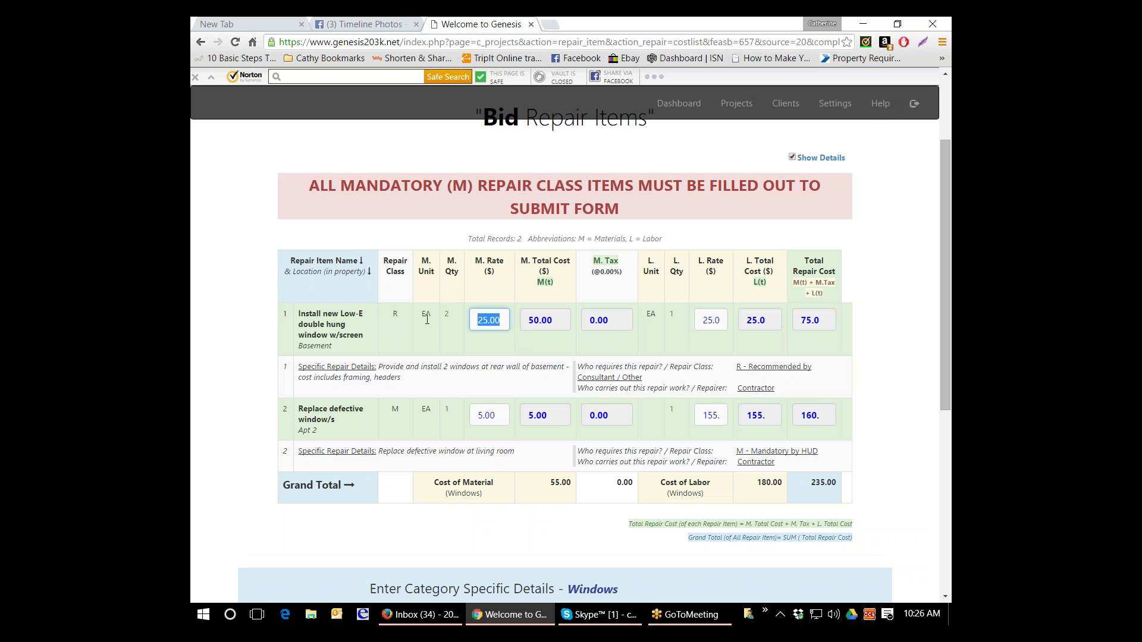
{"action": "type", "text": "0"}
{"action": "key", "text": "Tab"}
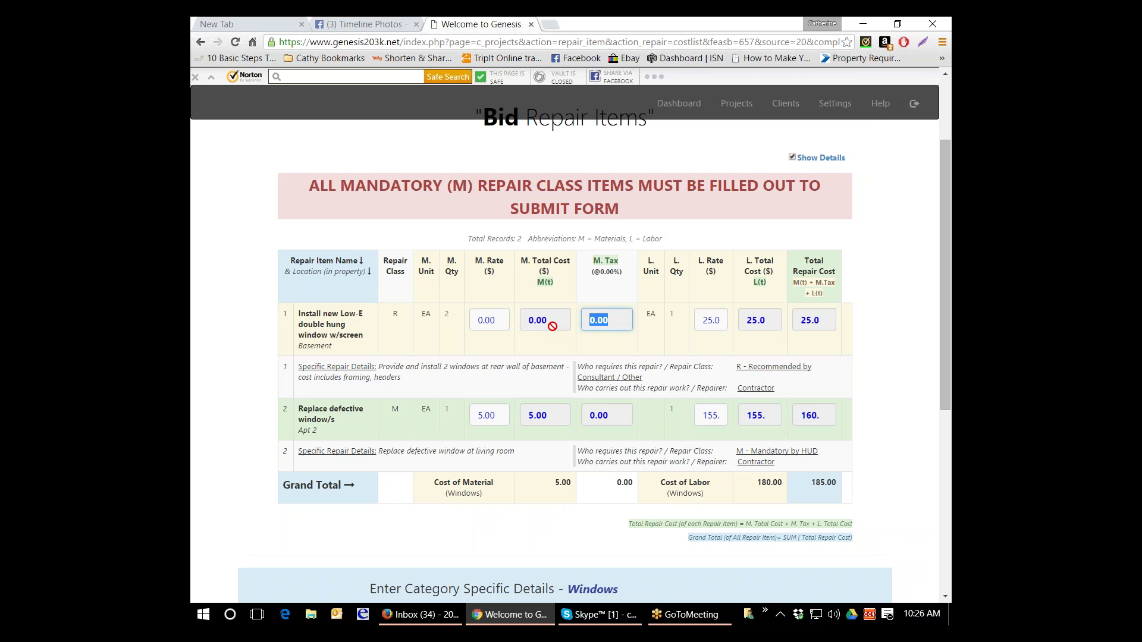
Set the Low-E double hung window's material rate to 5.00
{"action": "key", "text": "shift+Tab"}
{"action": "key", "text": "shift+Tab"}
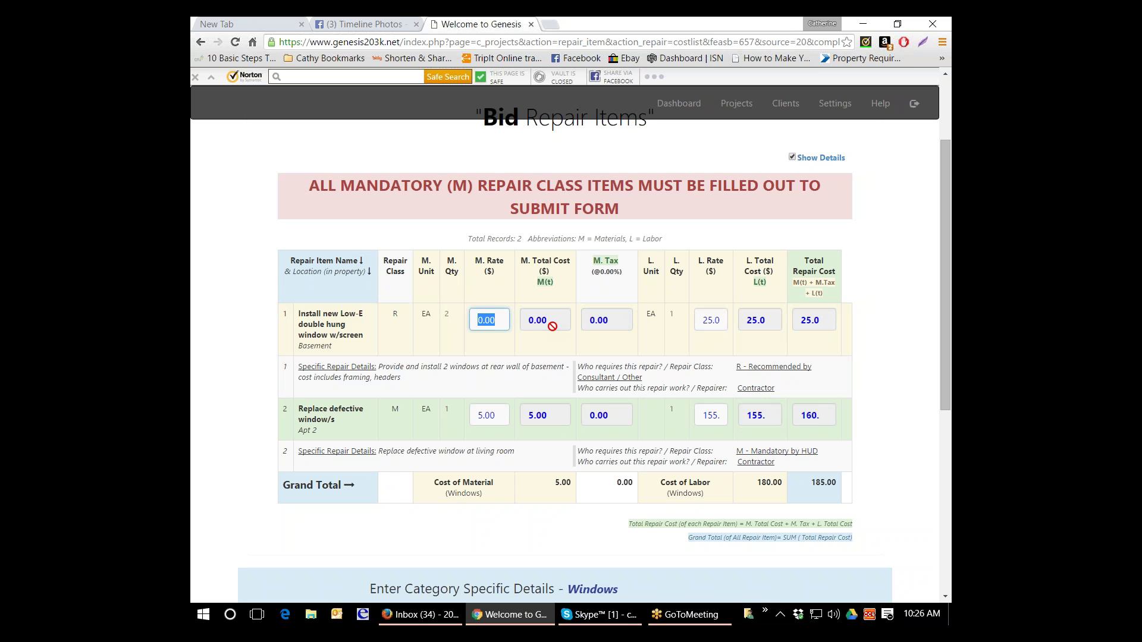
{"action": "type", "text": "5"}
{"action": "key", "text": "Tab"}
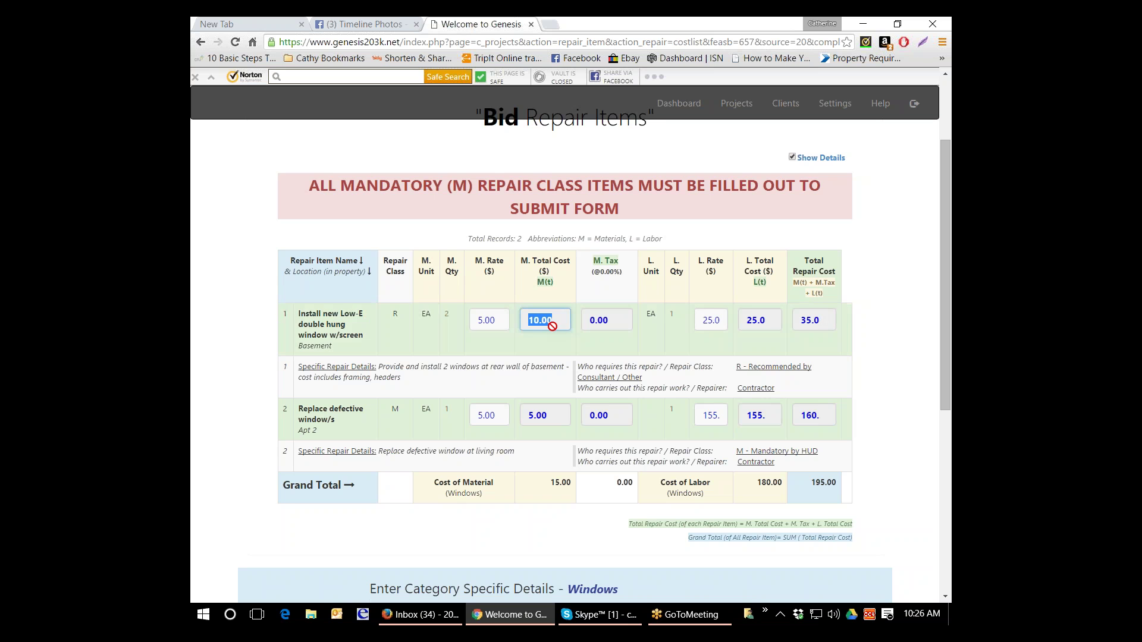
Submit the Windows category bid with its entered material and labor rates
{"action": "scroll", "coordinate": [510, 326], "scroll_direction": "down", "scroll_amount": 4}
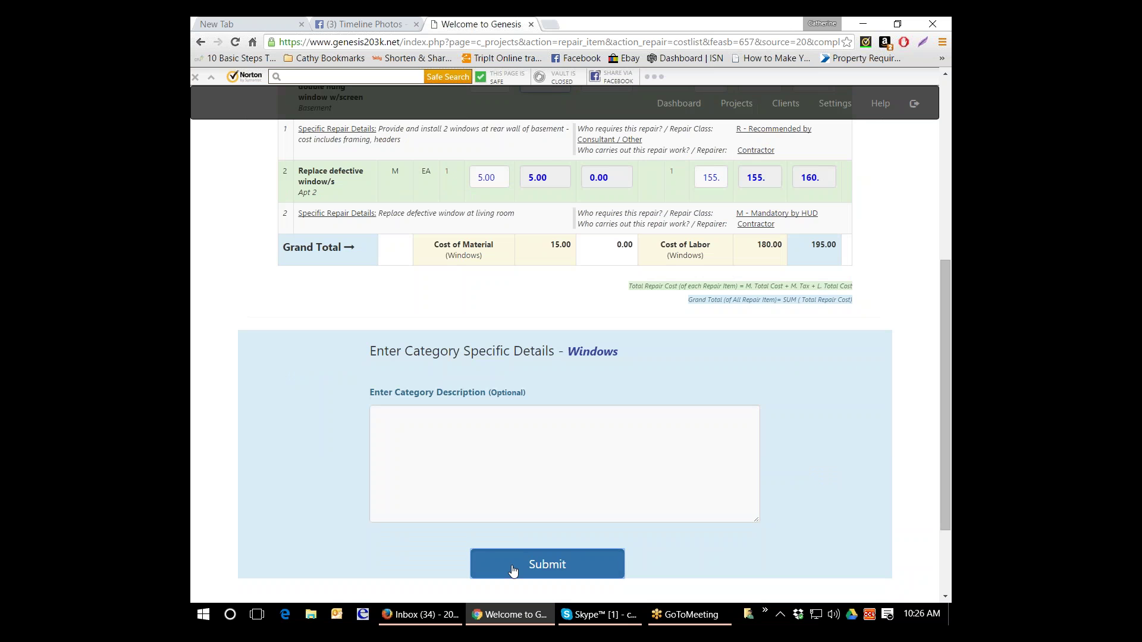
{"action": "left_click", "coordinate": [514, 569]}
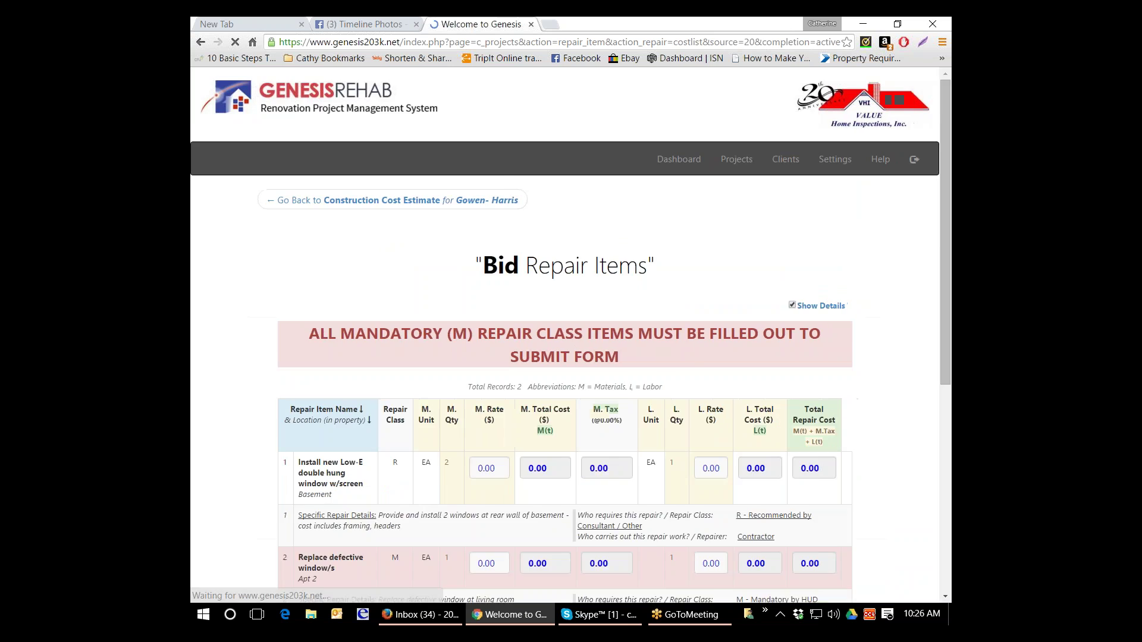
{"action": "scroll", "coordinate": [565, 357], "scroll_direction": "down", "scroll_amount": 2}
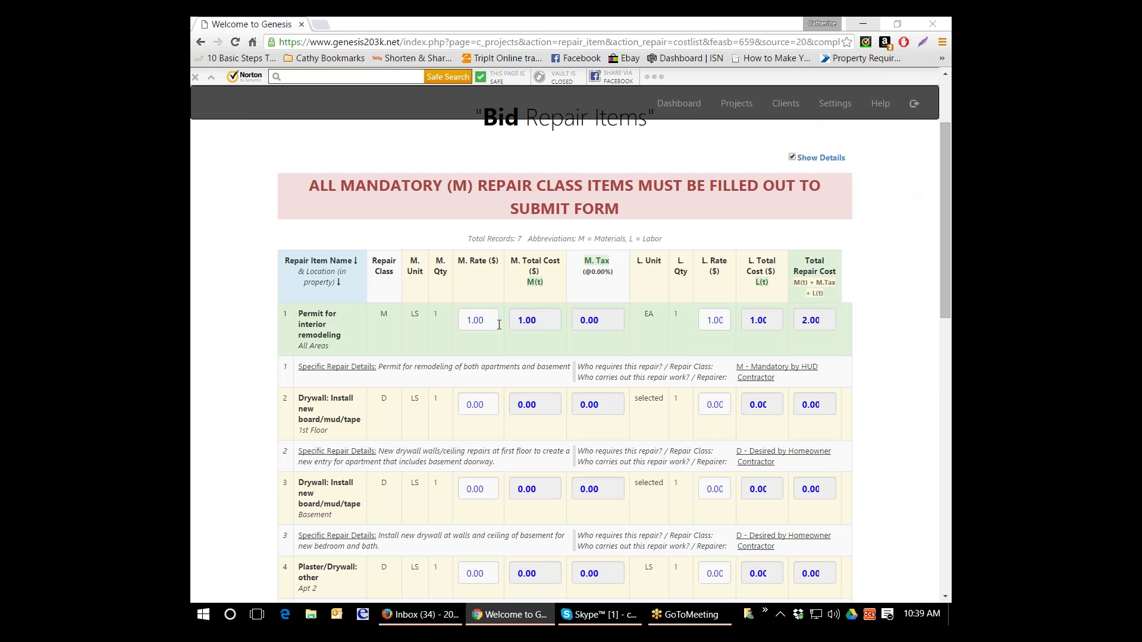
Set the Permit for interior remodeling item's material rate to 150 and its labor rate to 75
{"action": "left_click_drag", "start_coordinate": [484, 320], "coordinate": [458, 318]}
{"action": "scroll", "coordinate": [459, 317], "scroll_direction": "down", "scroll_amount": 9}
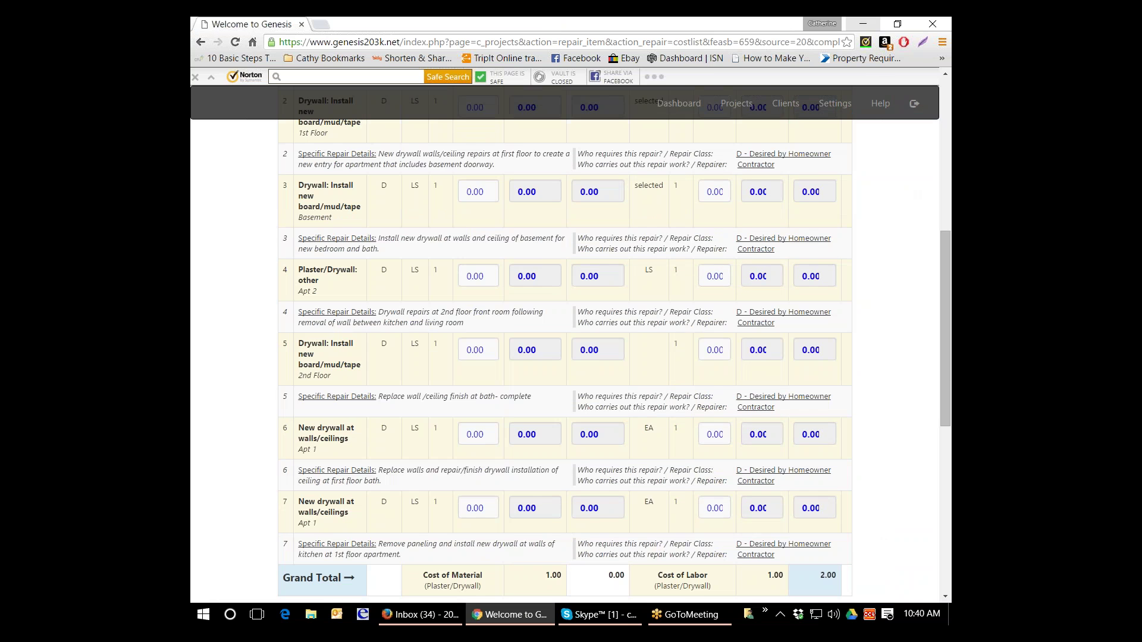
{"action": "scroll", "coordinate": [571, 345], "scroll_direction": "up", "scroll_amount": 9}
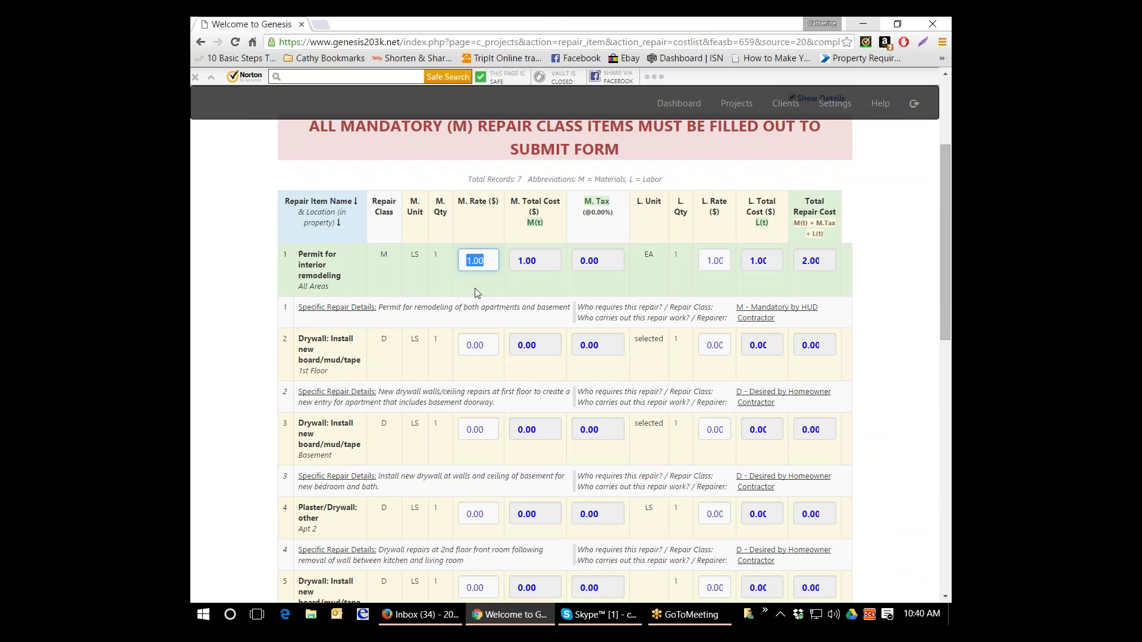
{"action": "scroll", "coordinate": [440, 248], "scroll_direction": "up", "scroll_amount": 3}
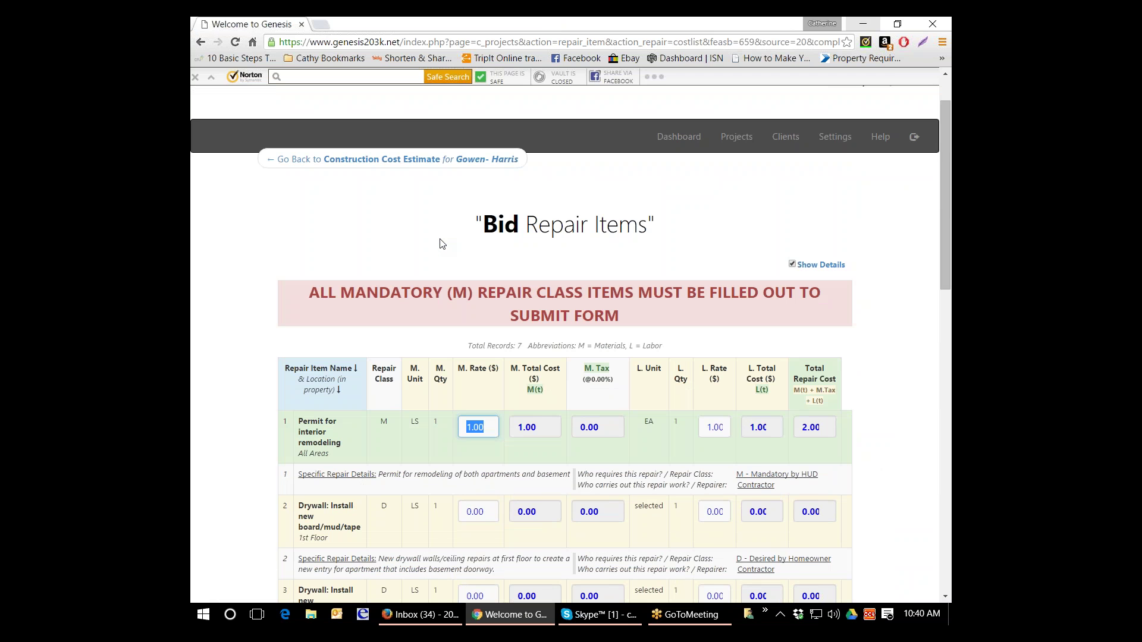
{"action": "scroll", "coordinate": [440, 244], "scroll_direction": "up", "scroll_amount": 1}
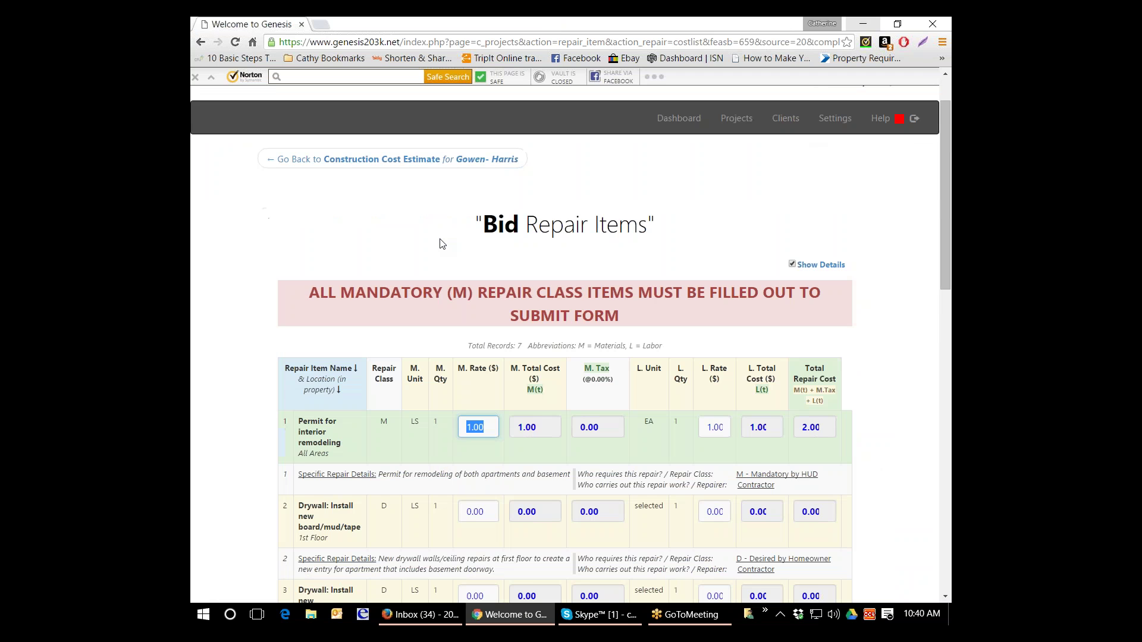
{"action": "scroll", "coordinate": [440, 244], "scroll_direction": "down", "scroll_amount": 3}
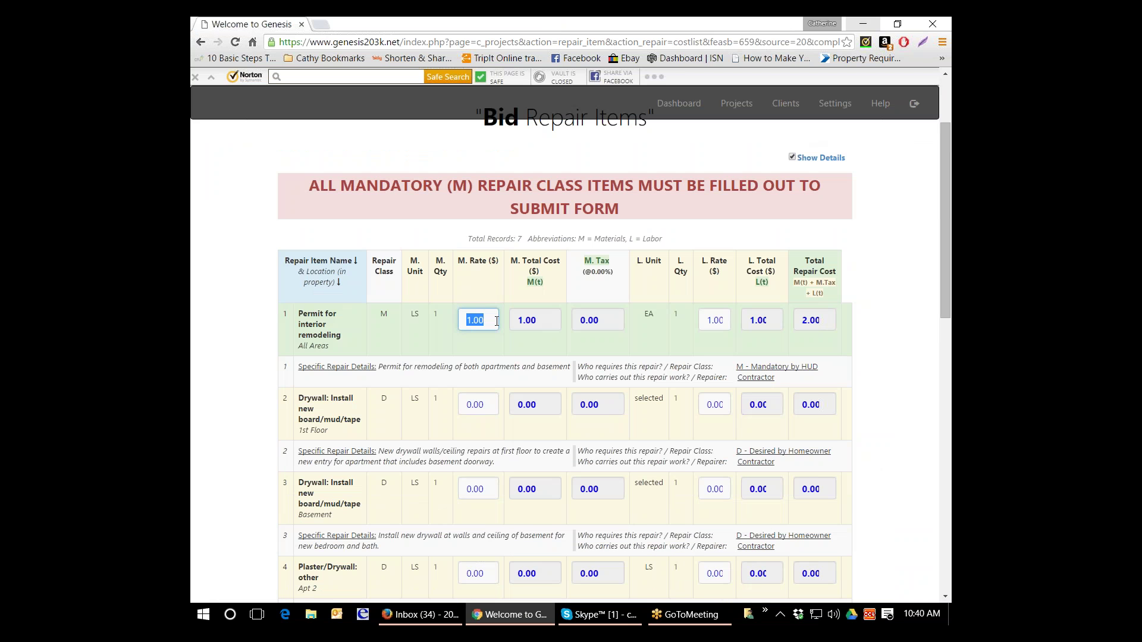
{"action": "type", "text": "150"}
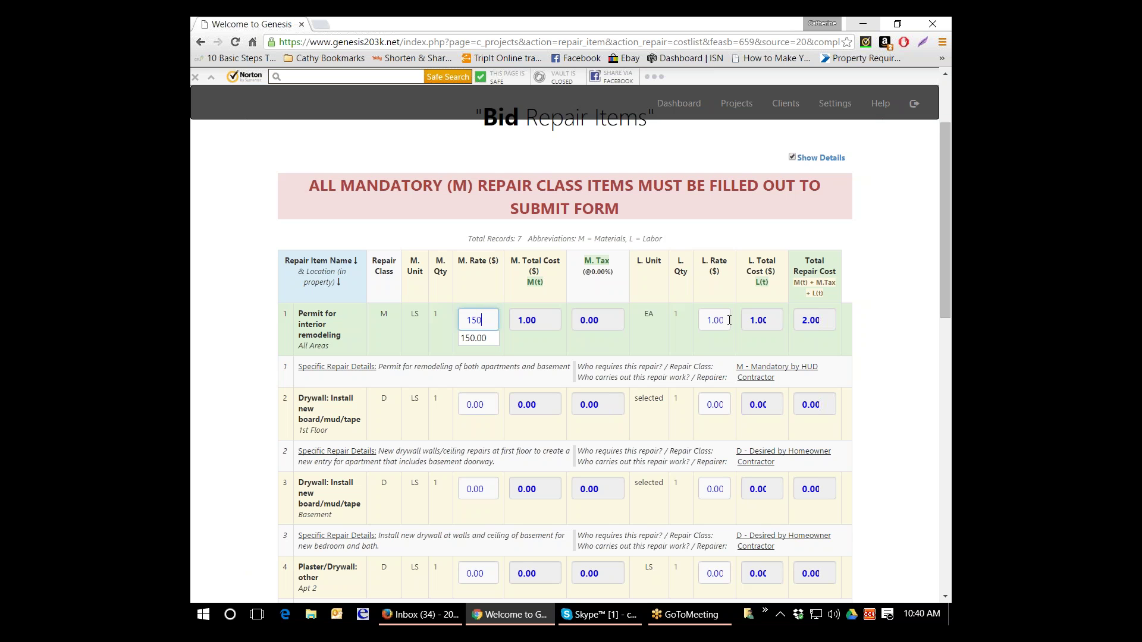
{"action": "left_click", "coordinate": [727, 320]}
{"action": "type", "text": "7"}
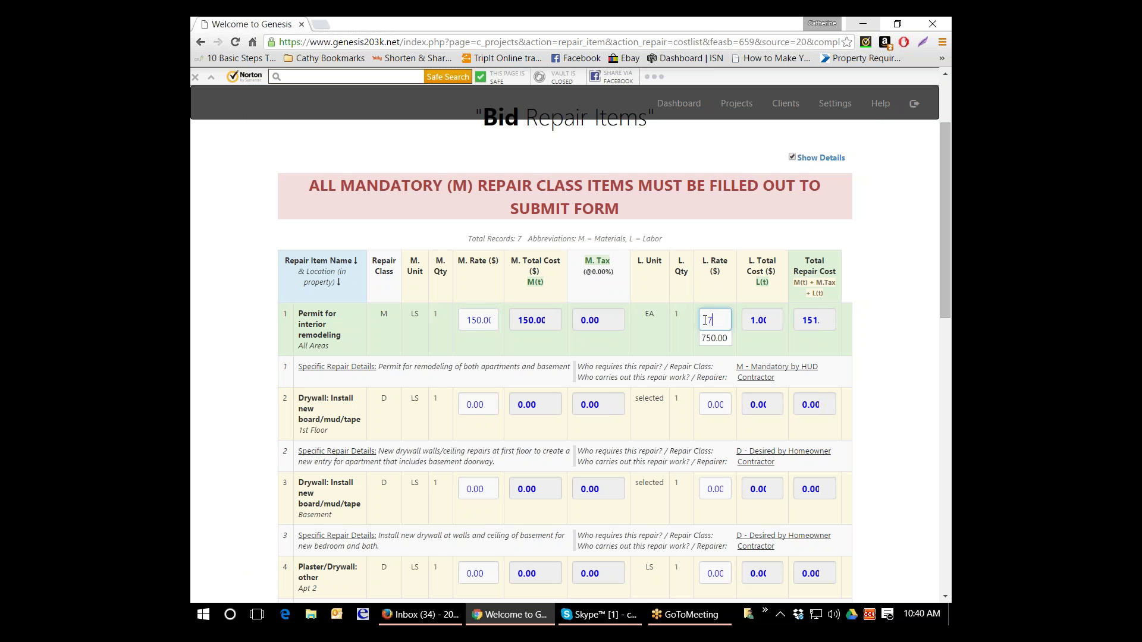
{"action": "type", "text": "5."}
{"action": "key", "text": "Tab"}
{"action": "scroll", "coordinate": [705, 320], "scroll_direction": "down", "scroll_amount": 2}
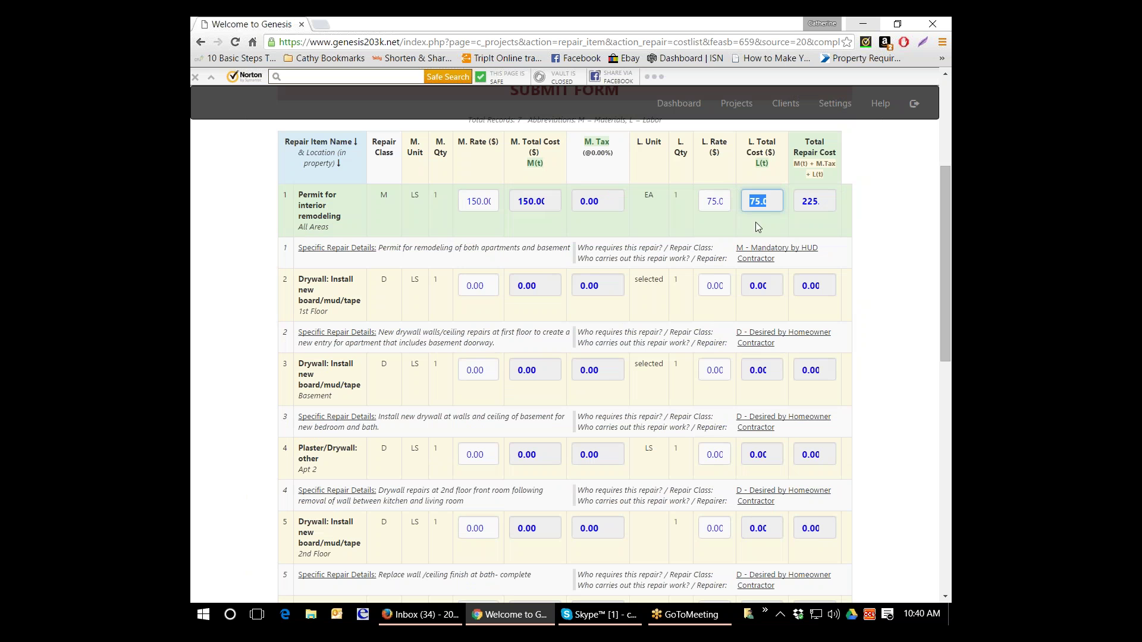
Submit the Plaster/Drywall category bid, keeping its existing category description
{"action": "left_click", "coordinate": [486, 200]}
{"action": "scroll", "coordinate": [486, 199], "scroll_direction": "down", "scroll_amount": 12}
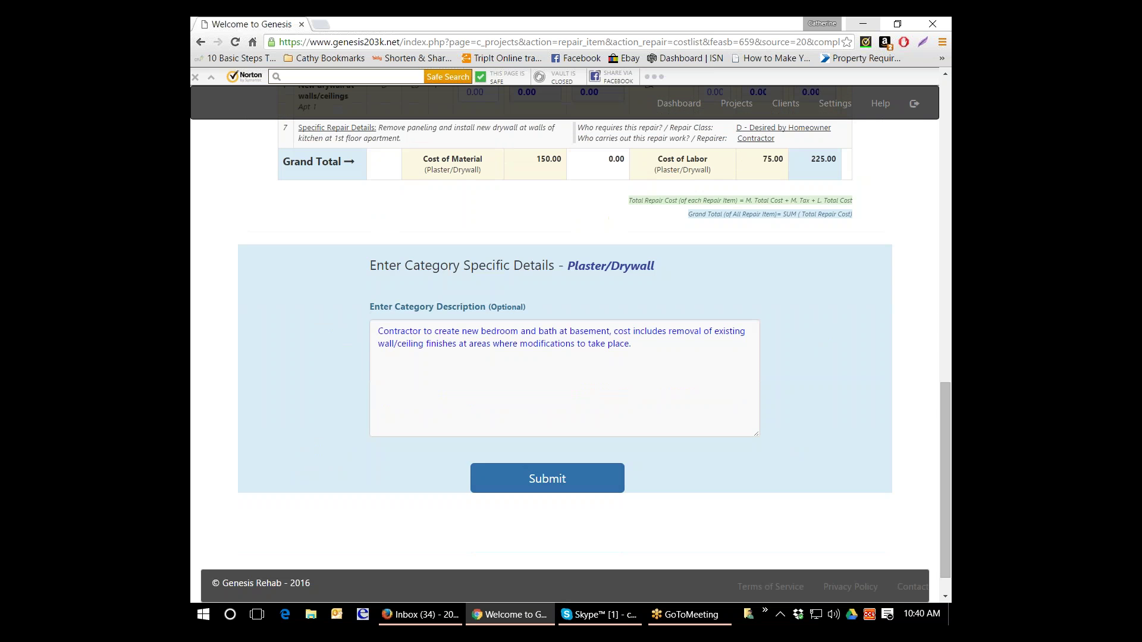
{"action": "left_click", "coordinate": [528, 478]}
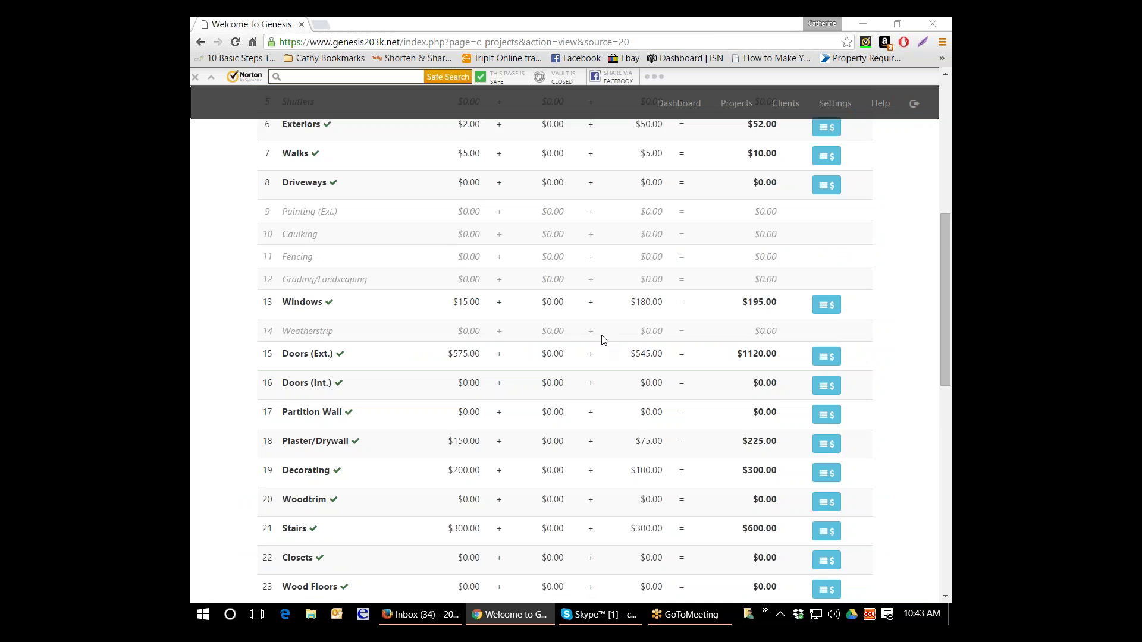
Review the category costs in the Construction Cost Estimate and start a new contractor recommended repair item
{"action": "scroll", "coordinate": [602, 340], "scroll_direction": "down", "scroll_amount": 5}
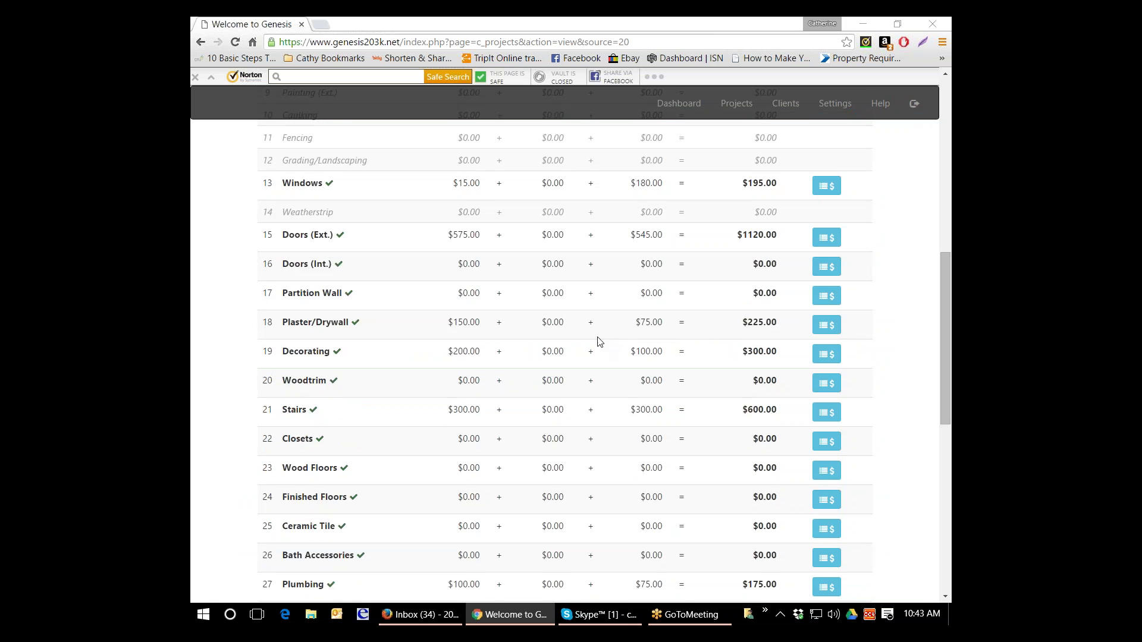
{"action": "scroll", "coordinate": [599, 341], "scroll_direction": "down", "scroll_amount": 2}
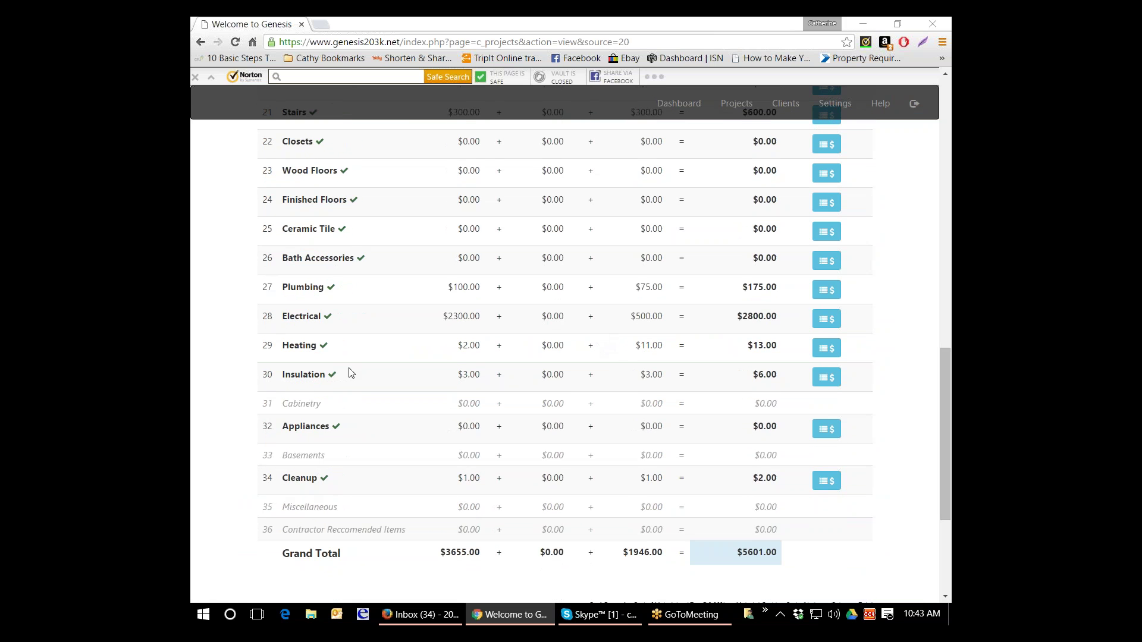
{"action": "scroll", "coordinate": [355, 316], "scroll_direction": "up", "scroll_amount": 7}
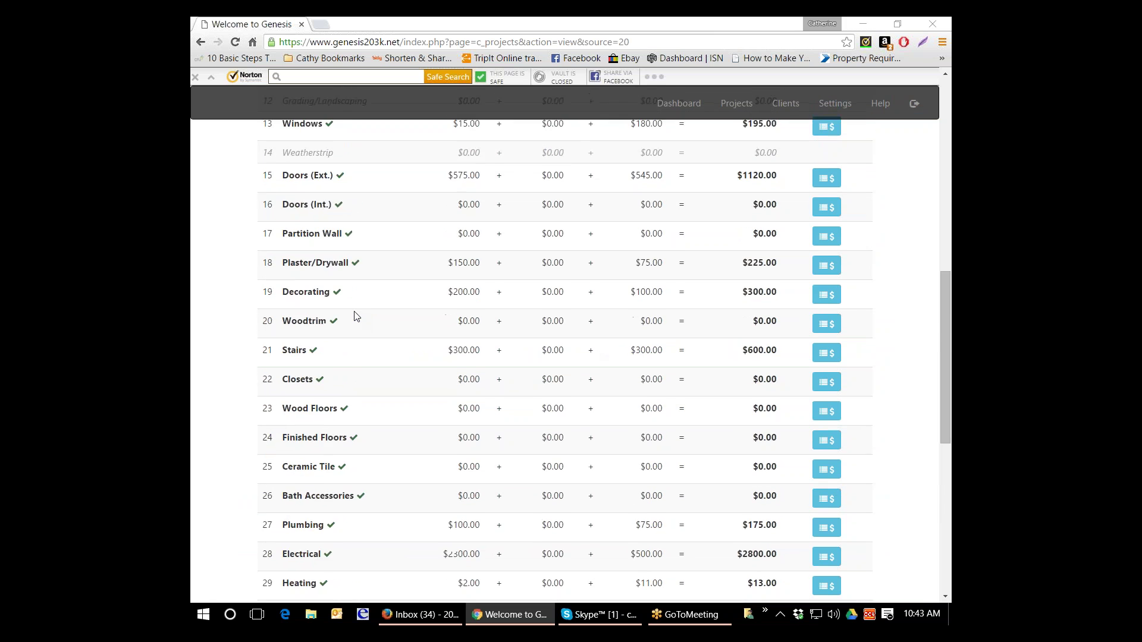
{"action": "scroll", "coordinate": [355, 316], "scroll_direction": "up", "scroll_amount": 2}
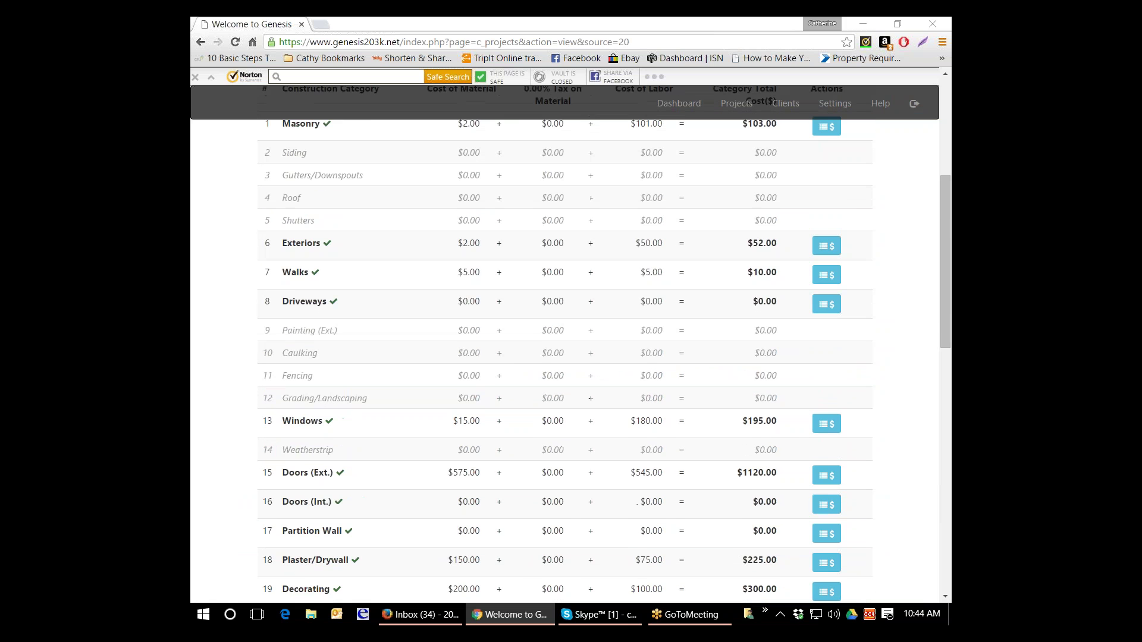
{"action": "scroll", "coordinate": [365, 314], "scroll_direction": "up", "scroll_amount": 3}
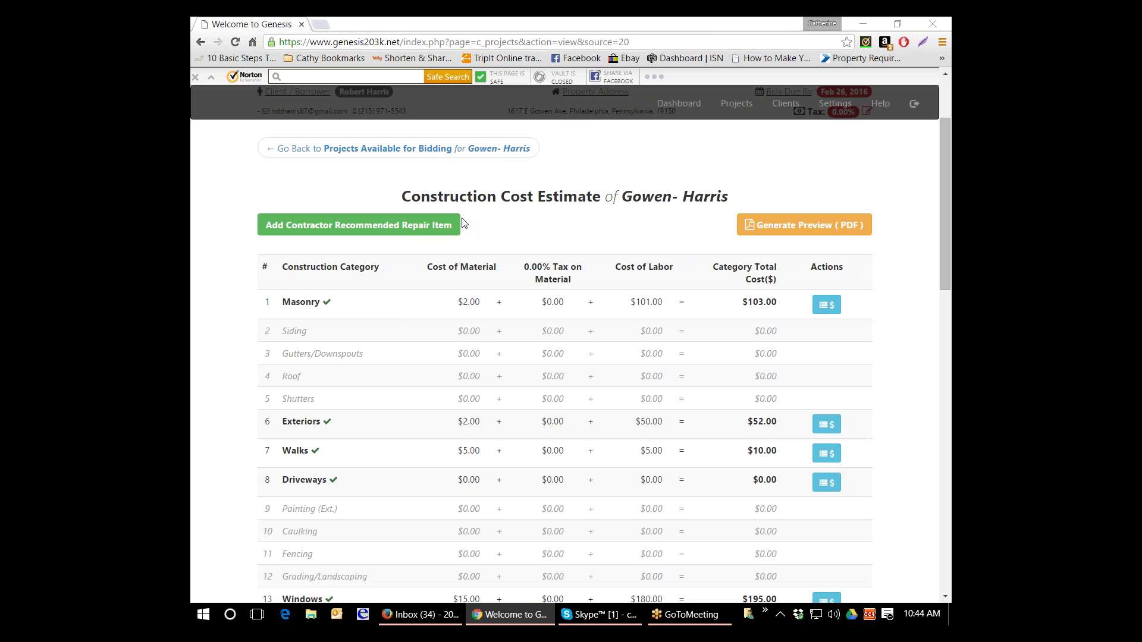
{"action": "left_click", "coordinate": [423, 226]}
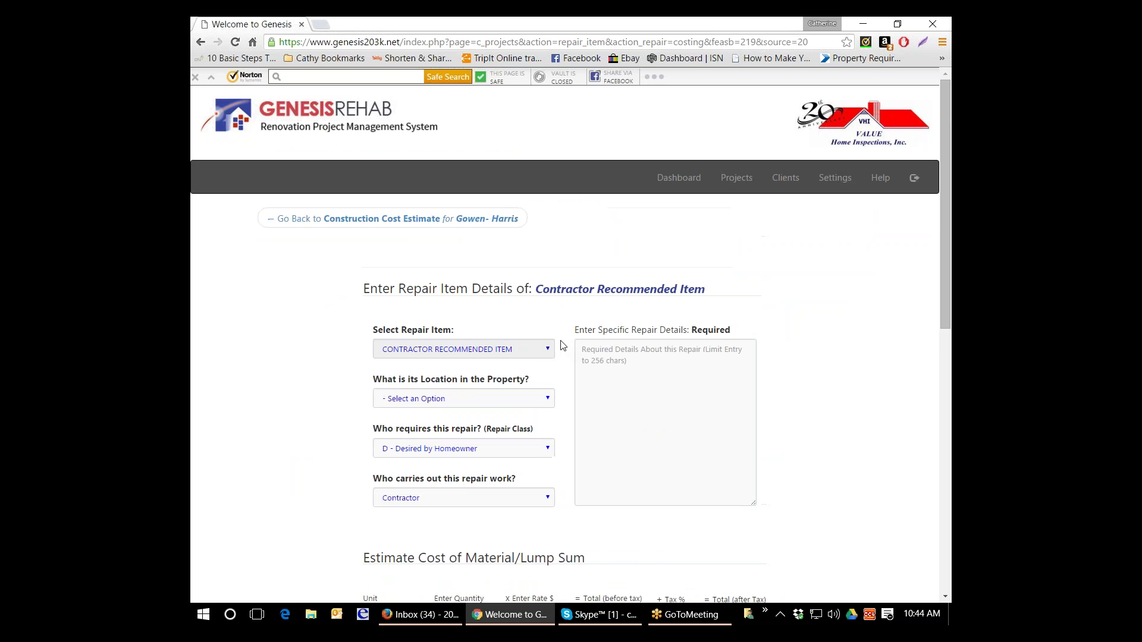
{"action": "left_click", "coordinate": [464, 220]}
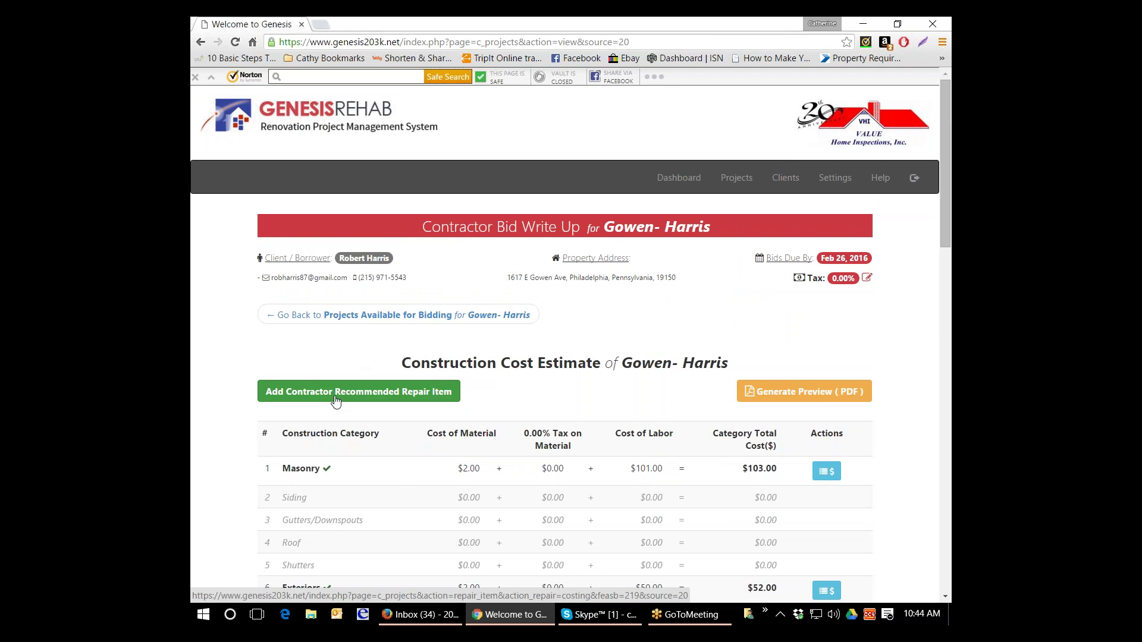
{"action": "left_click", "coordinate": [336, 402]}
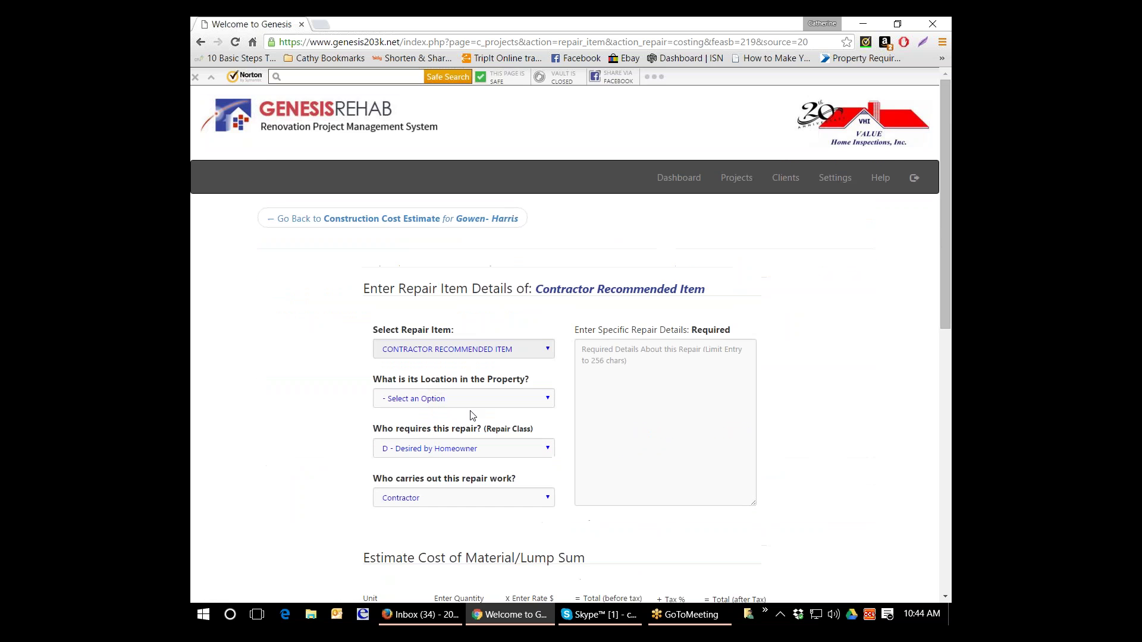
Set the recommended item's location to 1st Floor and its repair class to D - Desired by Homeowner
{"action": "left_click", "coordinate": [550, 395]}
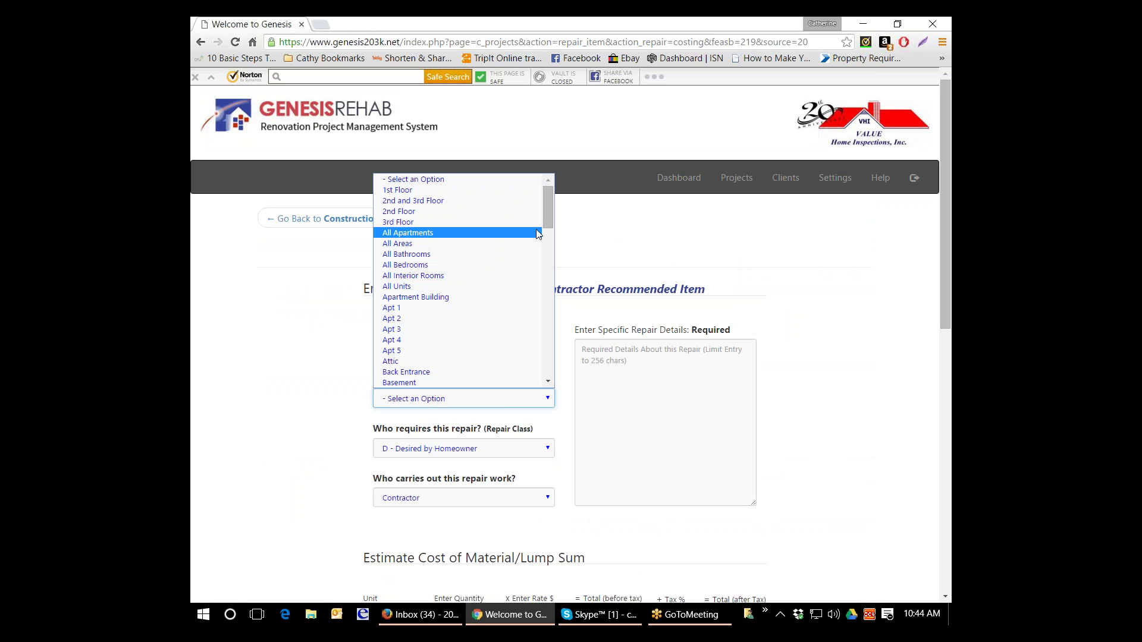
{"action": "left_click", "coordinate": [492, 382]}
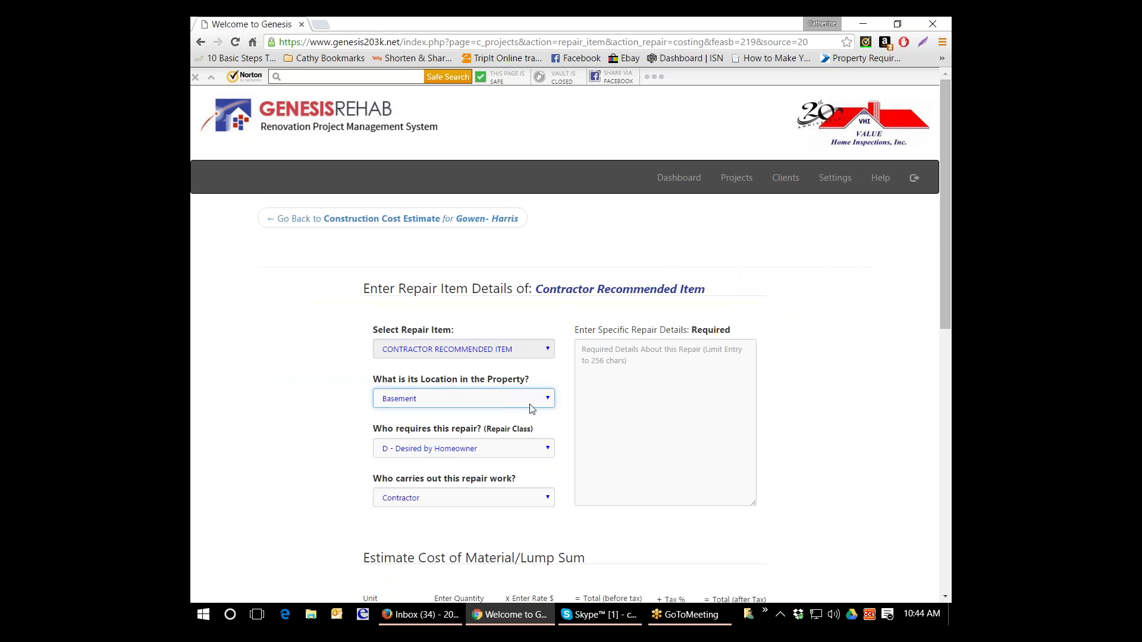
{"action": "left_click", "coordinate": [550, 398]}
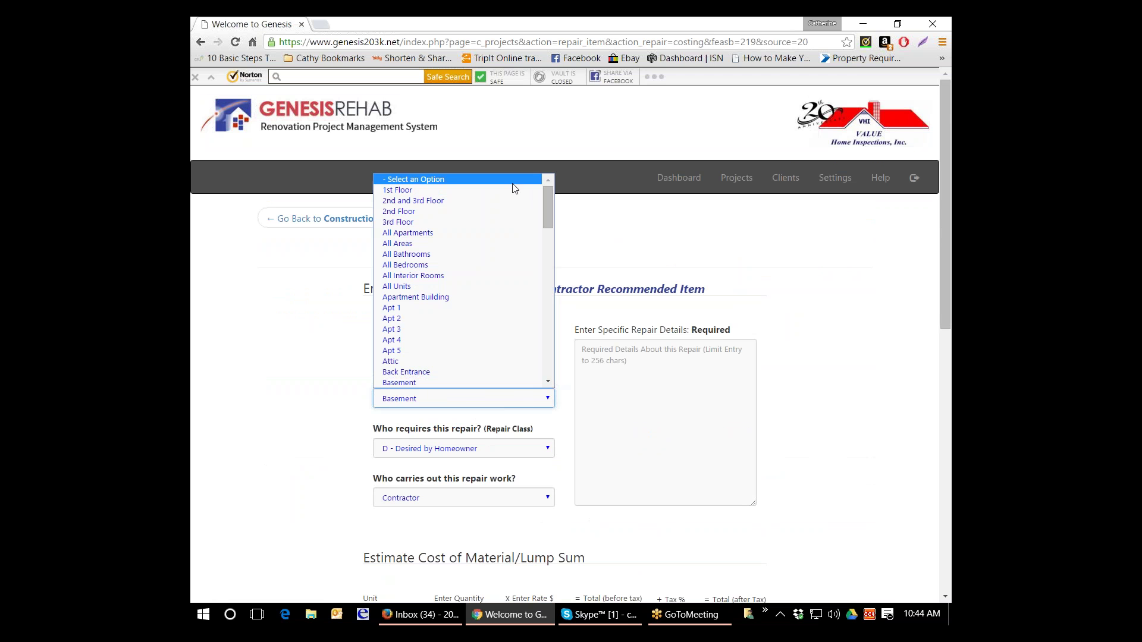
{"action": "left_click", "coordinate": [515, 199]}
{"action": "left_click", "coordinate": [530, 454]}
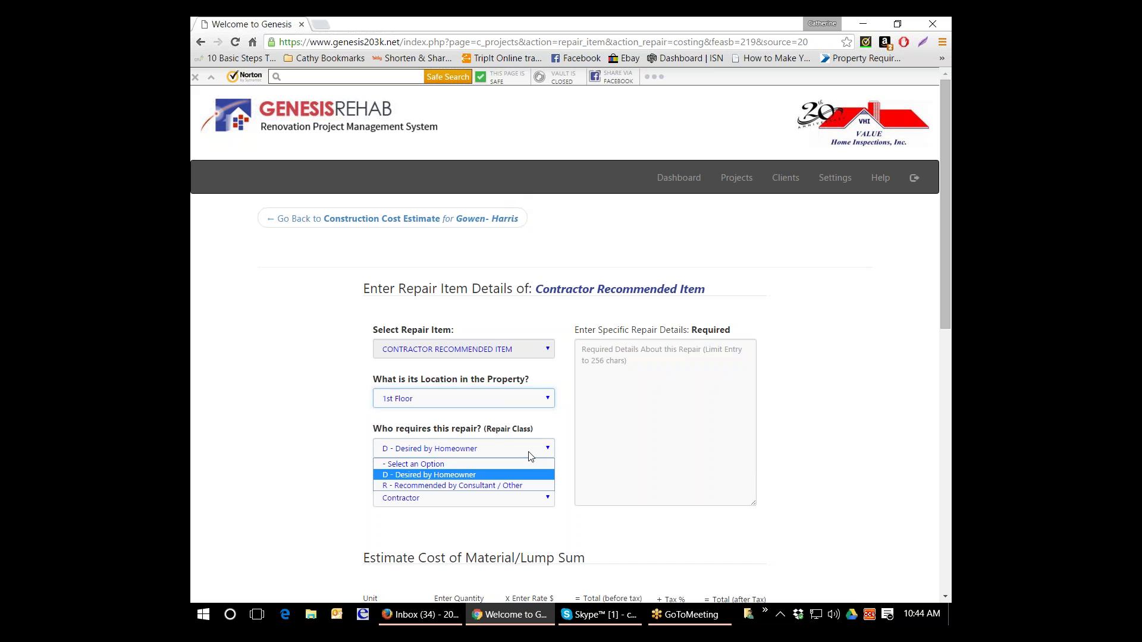
{"action": "left_click", "coordinate": [518, 474]}
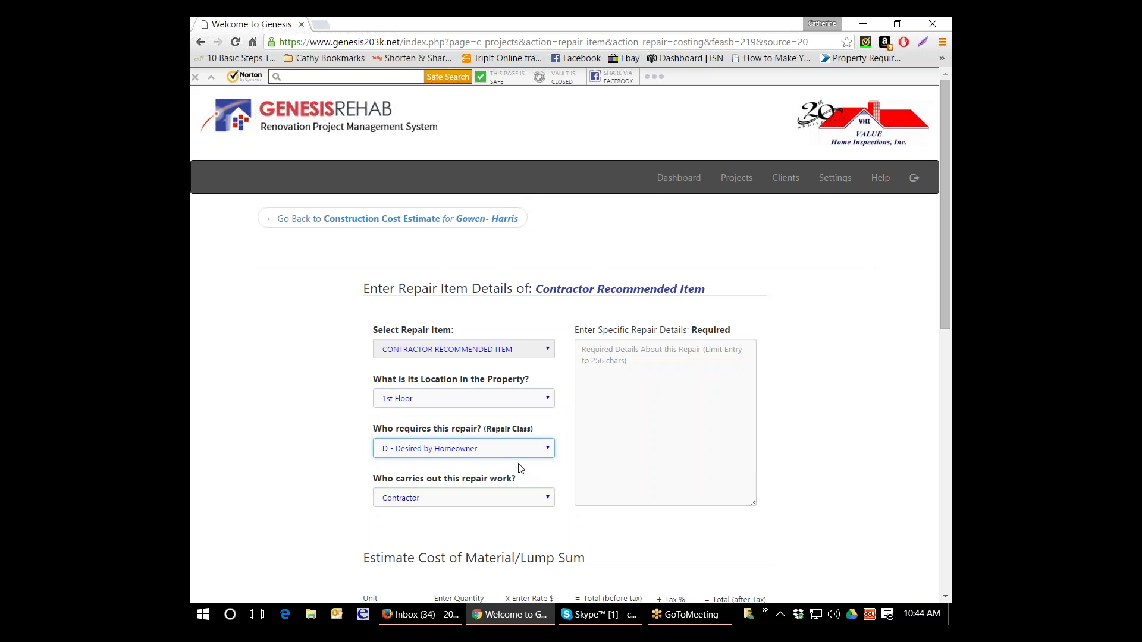
Assign the recommended item's repair work to the Contractor
{"action": "scroll", "coordinate": [521, 465], "scroll_direction": "down", "scroll_amount": 1}
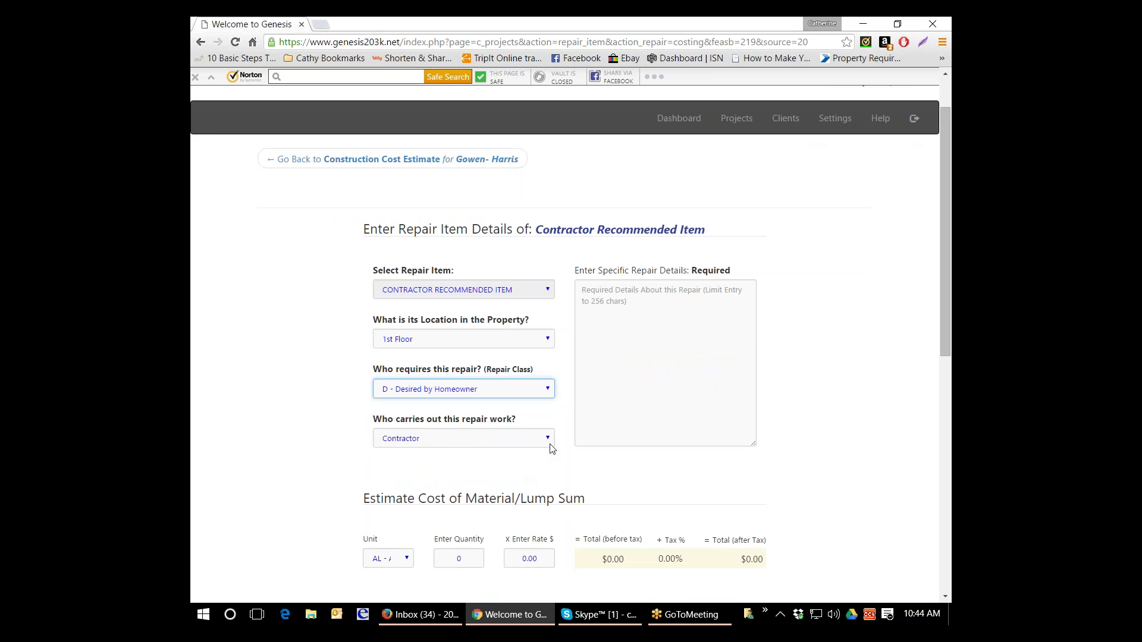
{"action": "left_click", "coordinate": [647, 290]}
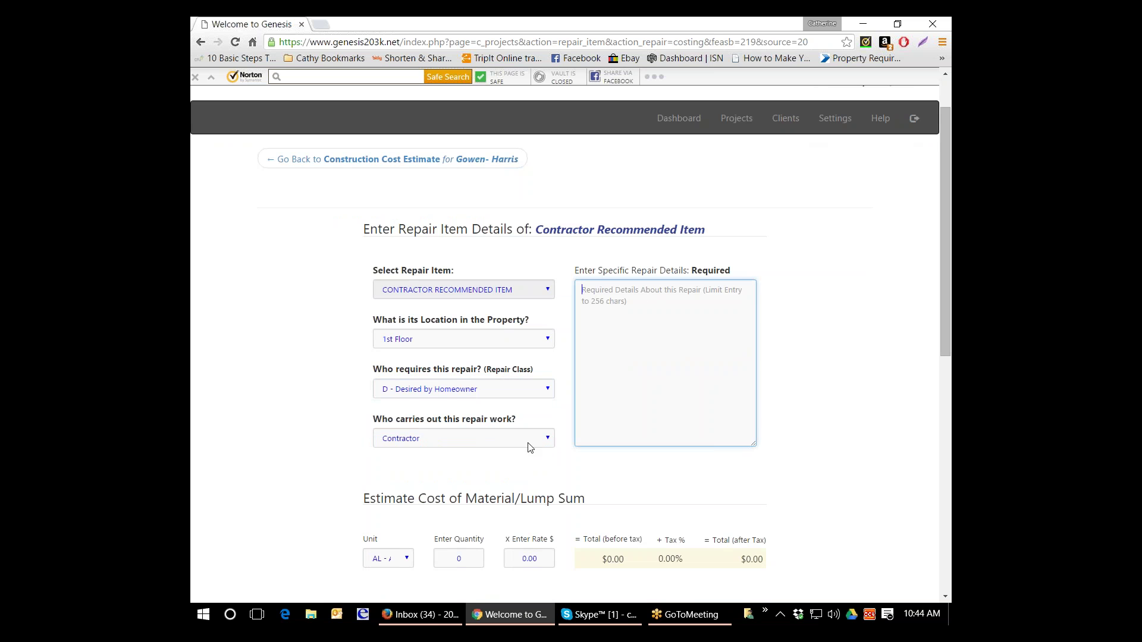
{"action": "left_click", "coordinate": [546, 445]}
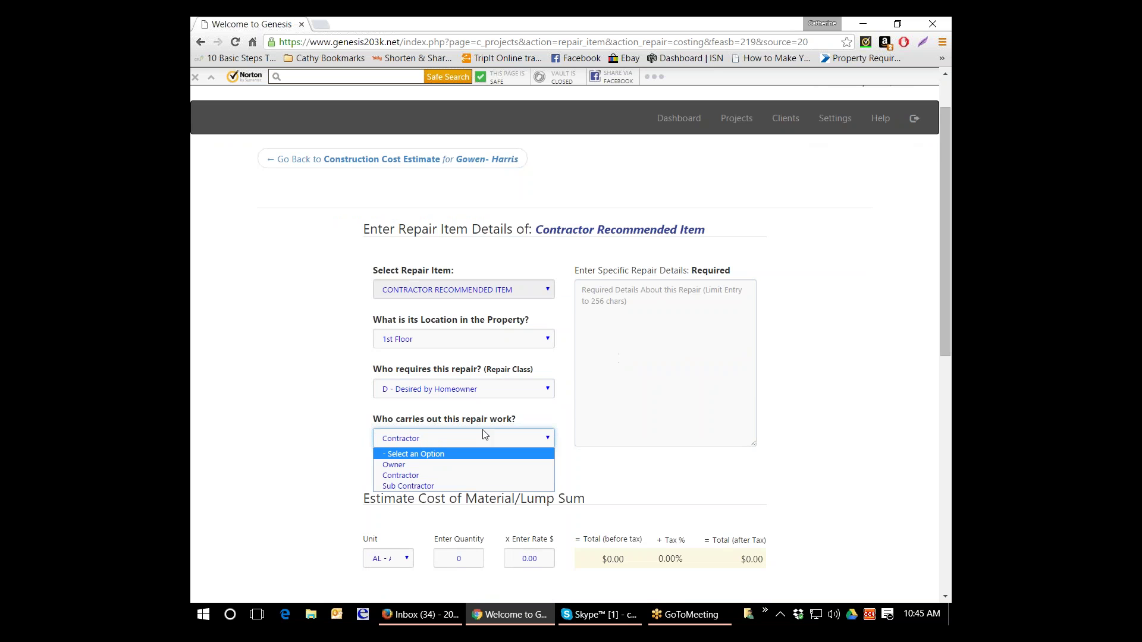
{"action": "left_click", "coordinate": [471, 478]}
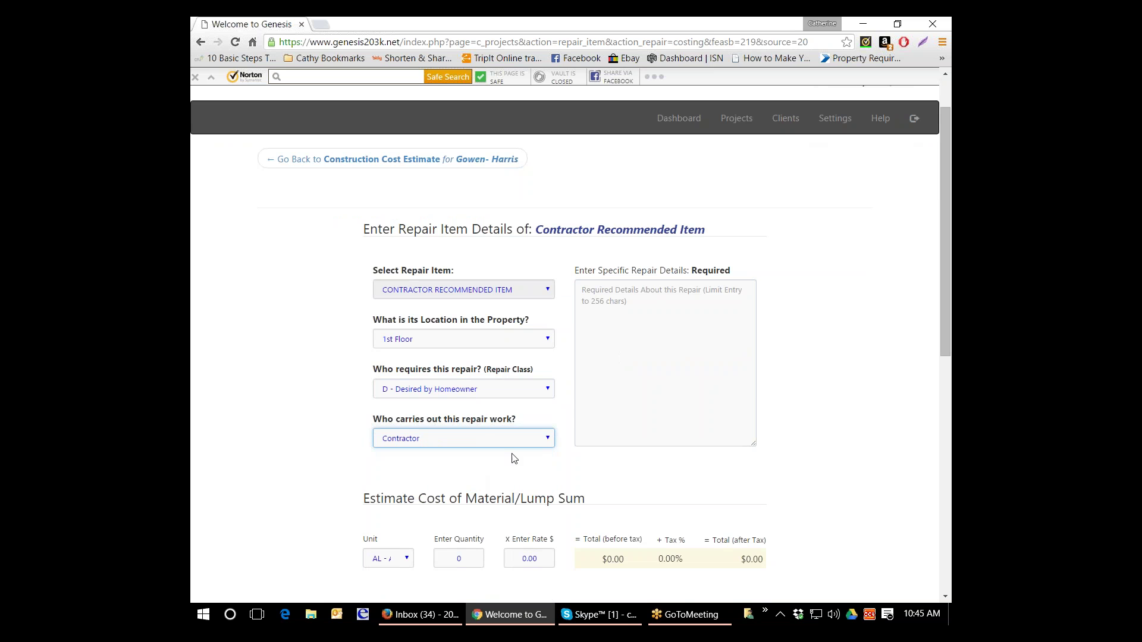
Enter the specific repair details "ELECTRICAL: Provide and install recessed light fixtures in kitchen ($85/unit) 6 units"
{"action": "left_click", "coordinate": [606, 306]}
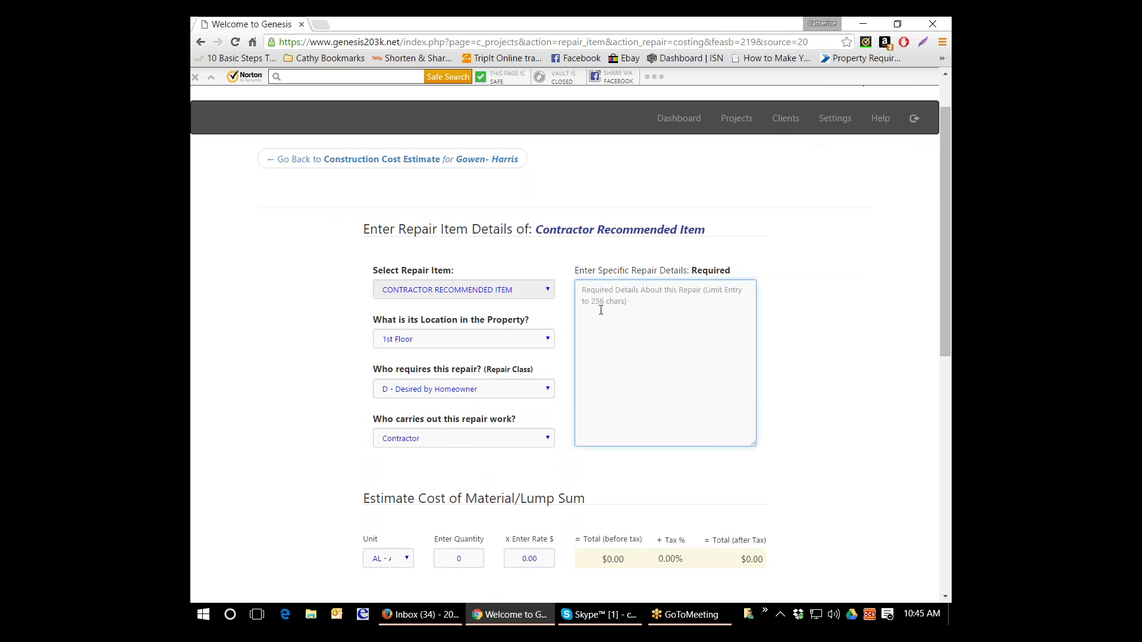
{"action": "type", "text": "E"}
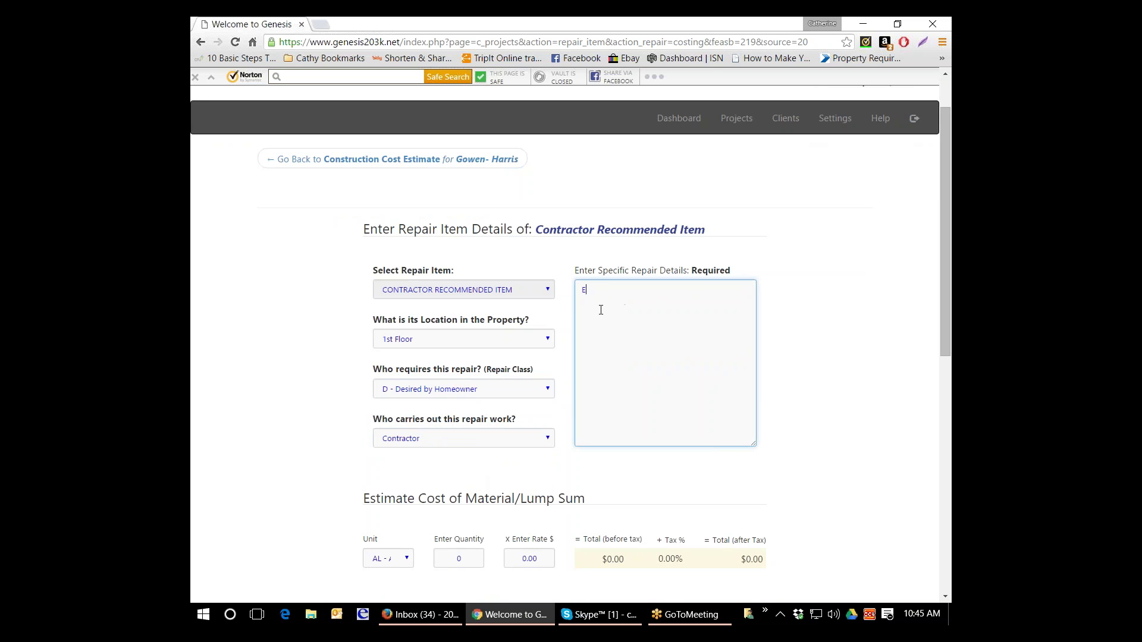
{"action": "type", "text": "LECTRICAL: Provide and install recessed light fixtures in kitchen"}
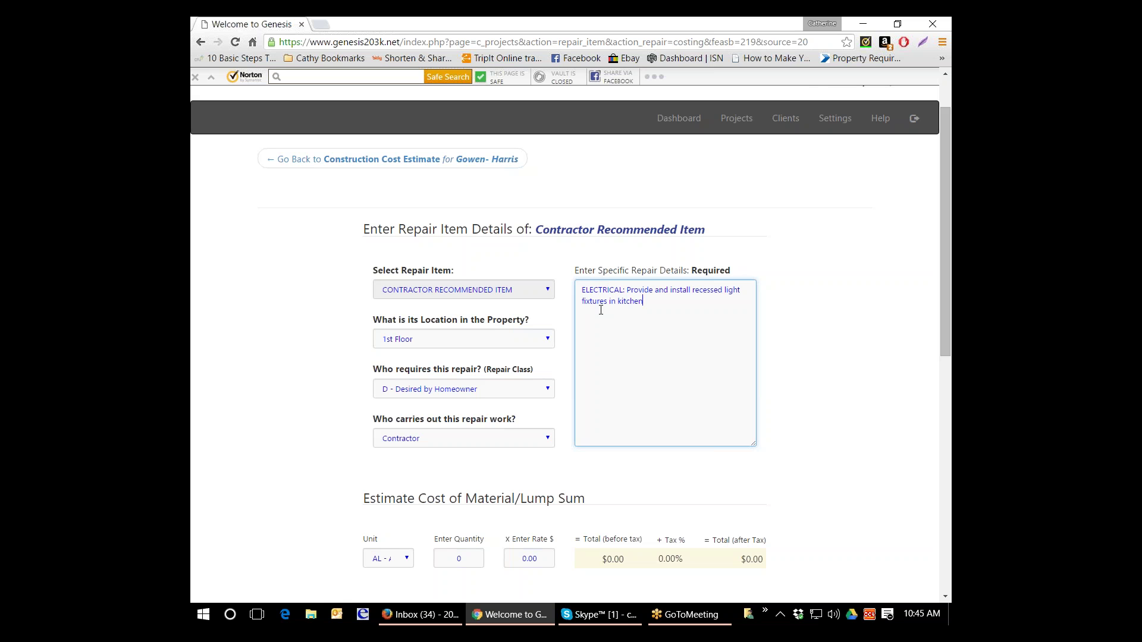
{"action": "type", "text": "($85/unit) 6 units"}
Set the recommended item's material cost to unit EA - Each, quantity 6, and a rate of $85
{"action": "scroll", "coordinate": [339, 472], "scroll_direction": "down", "scroll_amount": 4}
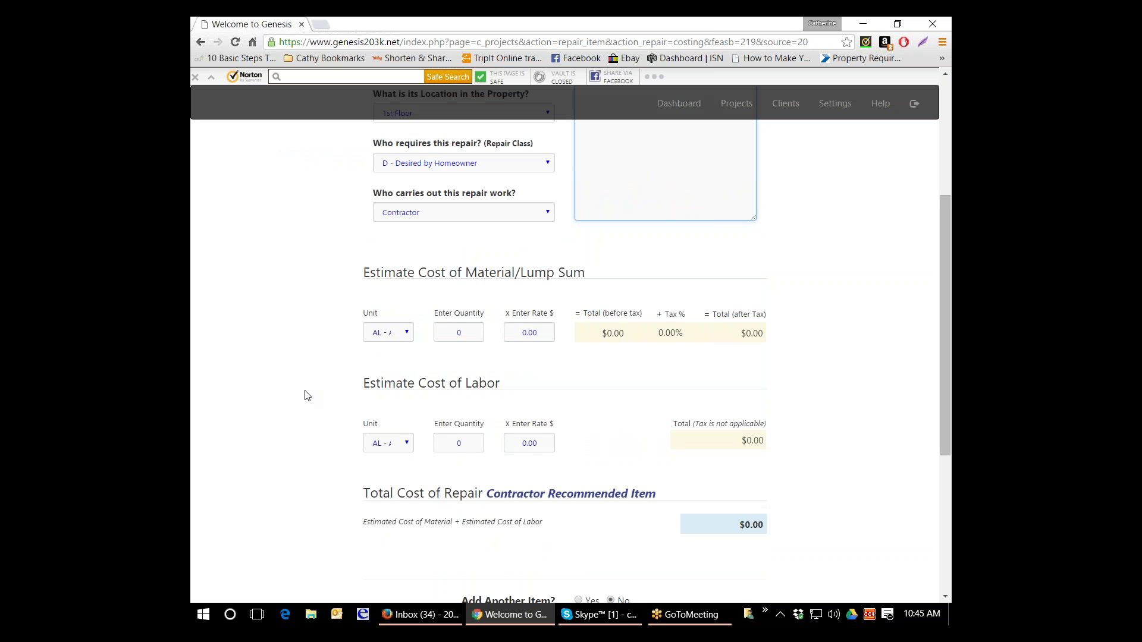
{"action": "left_click", "coordinate": [404, 334]}
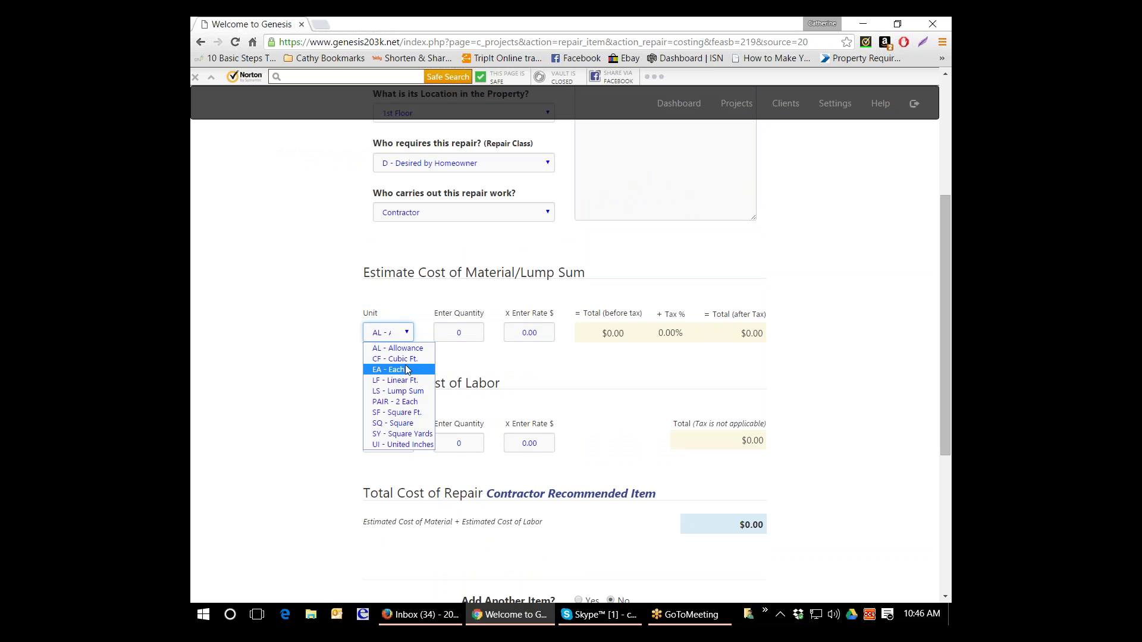
{"action": "left_click", "coordinate": [407, 369]}
{"action": "left_click", "coordinate": [489, 332]}
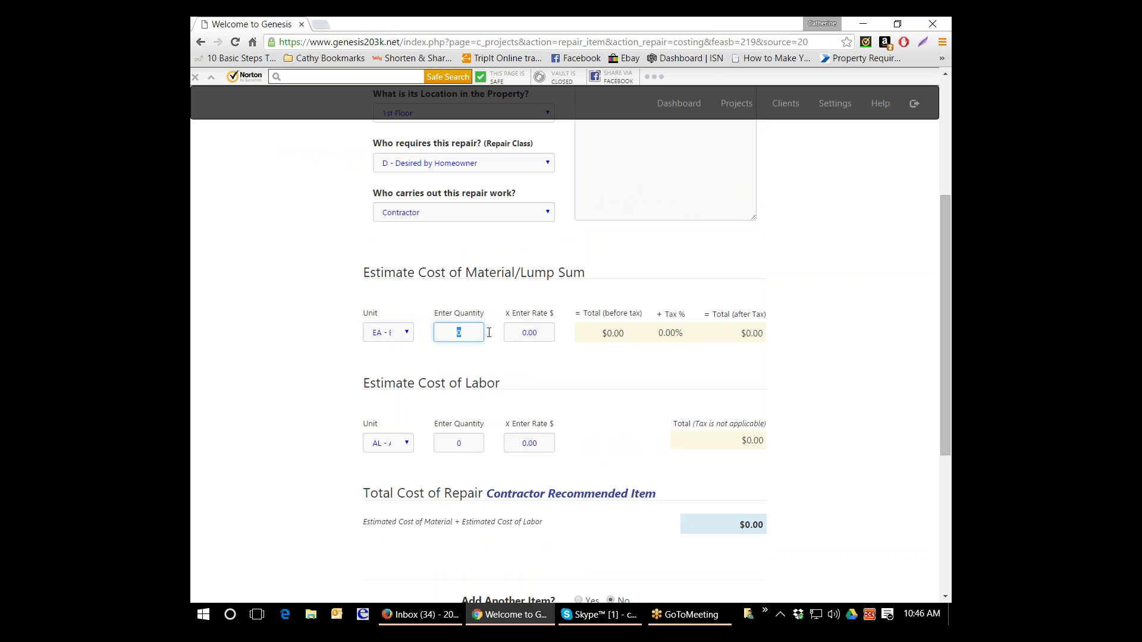
{"action": "type", "text": "6"}
{"action": "left_click", "coordinate": [520, 333]}
{"action": "type", "text": "8"}
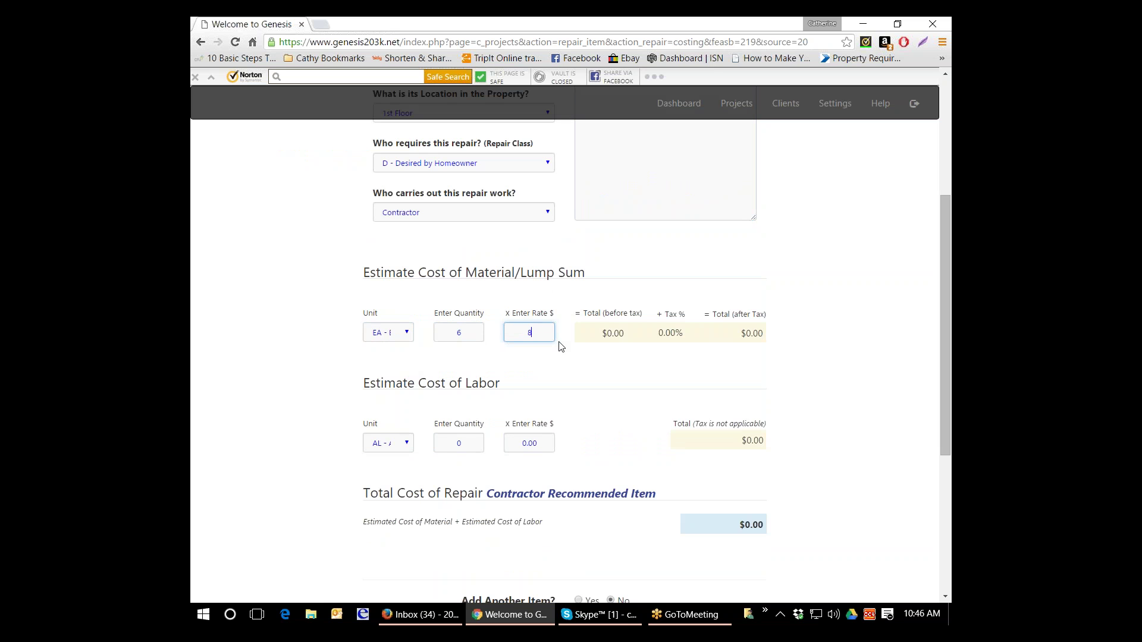
{"action": "type", "text": "5"}
{"action": "left_click", "coordinate": [400, 445]}
{"action": "left_click", "coordinate": [390, 465]}
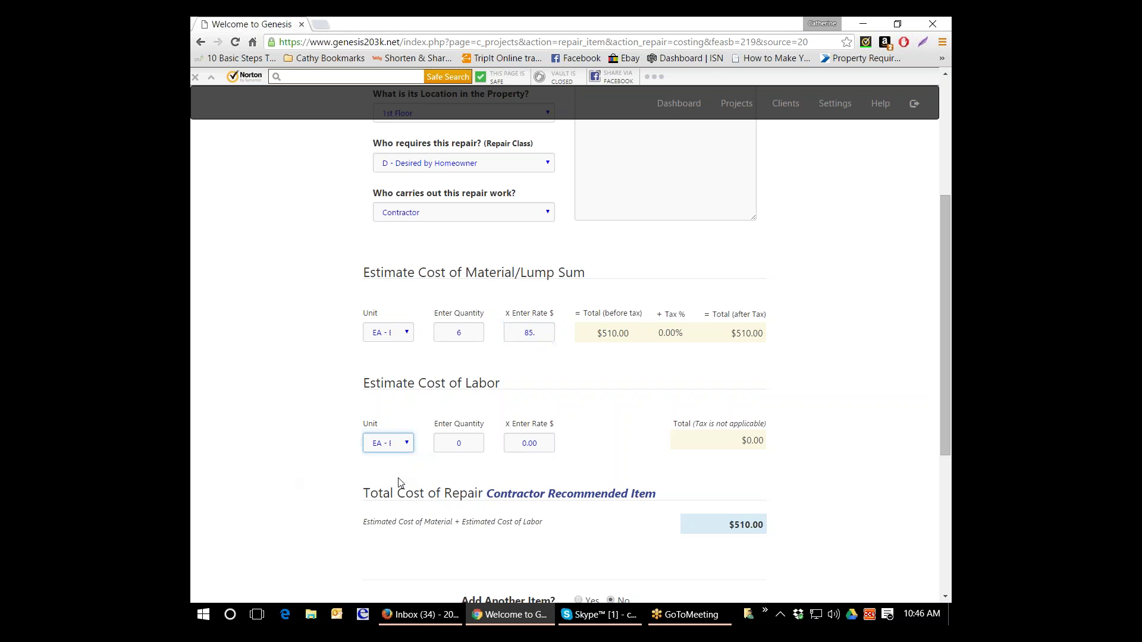
{"action": "left_click", "coordinate": [439, 441]}
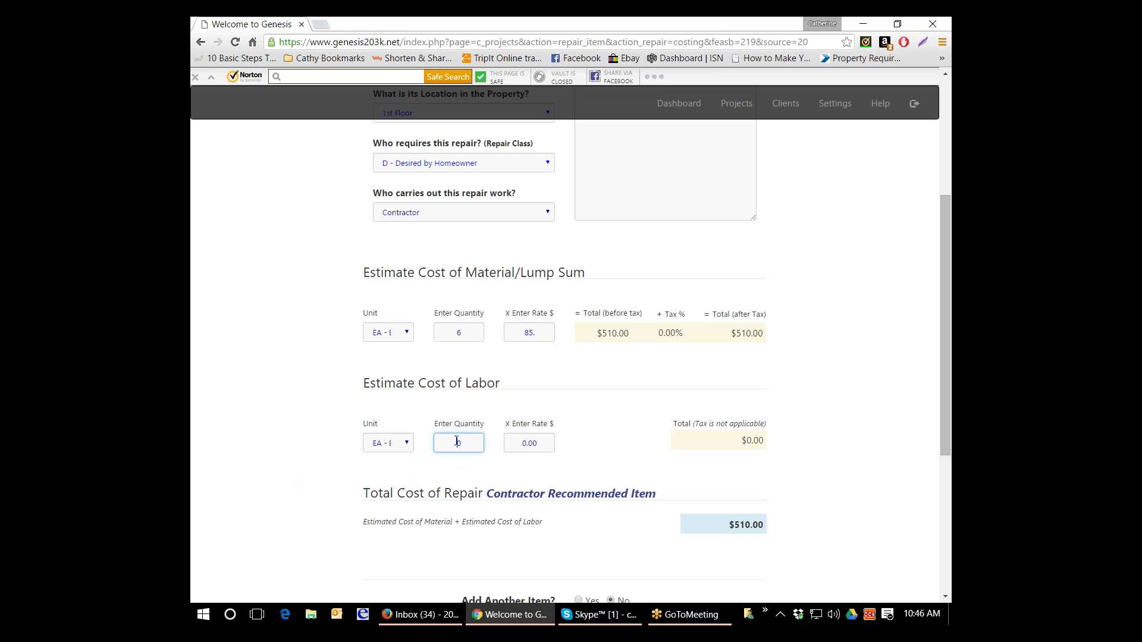
Set the recommended item's labor cost to unit LS - Lump Sum, quantity 1, and a rate of $350
{"action": "left_click", "coordinate": [411, 444]}
{"action": "left_click", "coordinate": [386, 499]}
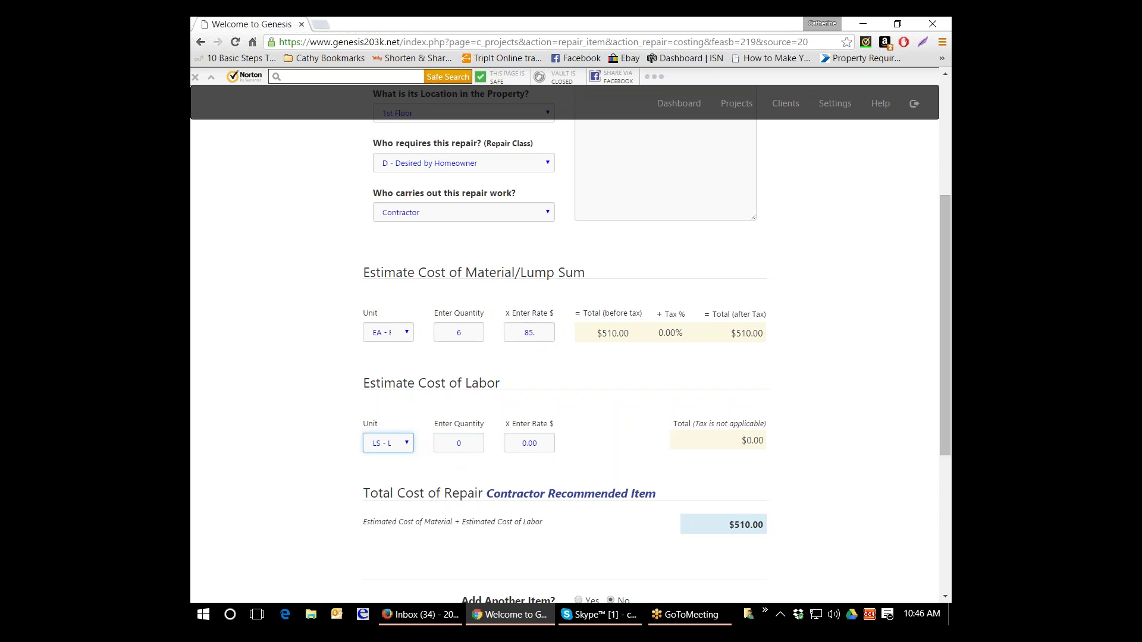
{"action": "left_click", "coordinate": [459, 443]}
{"action": "type", "text": "1"}
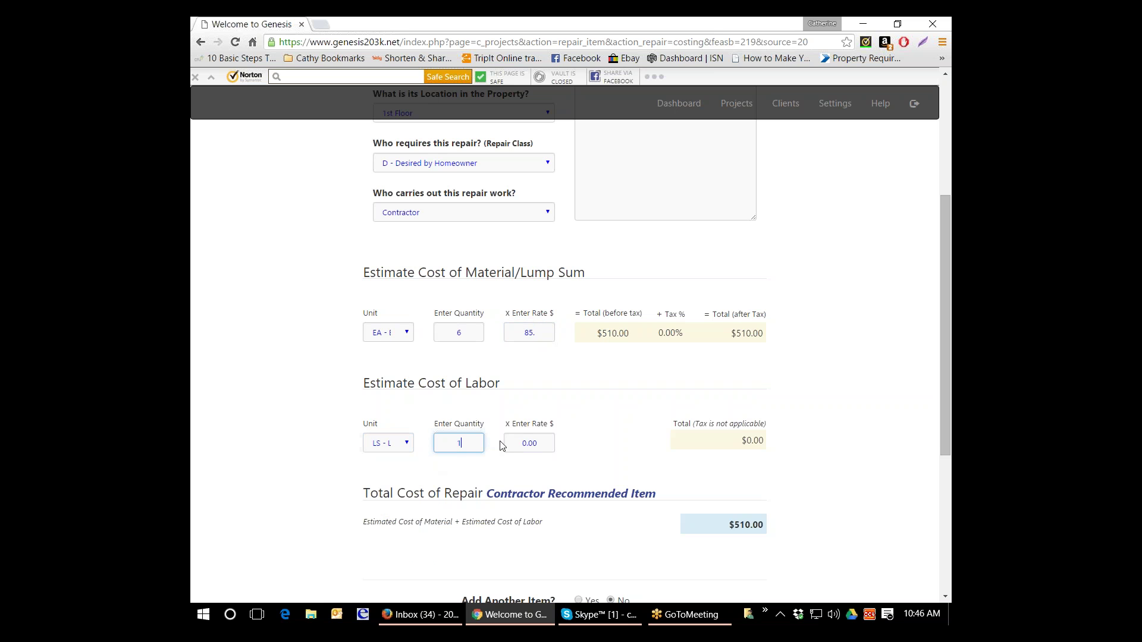
{"action": "key", "text": "Tab"}
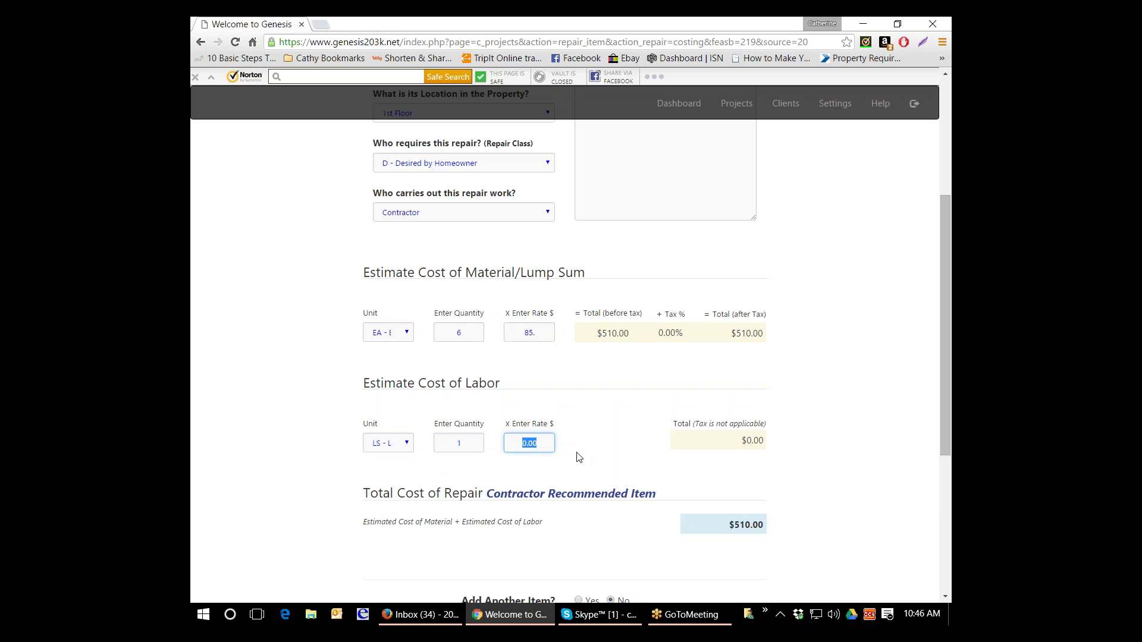
{"action": "type", "text": "350."}
{"action": "scroll", "coordinate": [586, 461], "scroll_direction": "down", "scroll_amount": 2}
{"action": "key", "text": "BackSpace"}
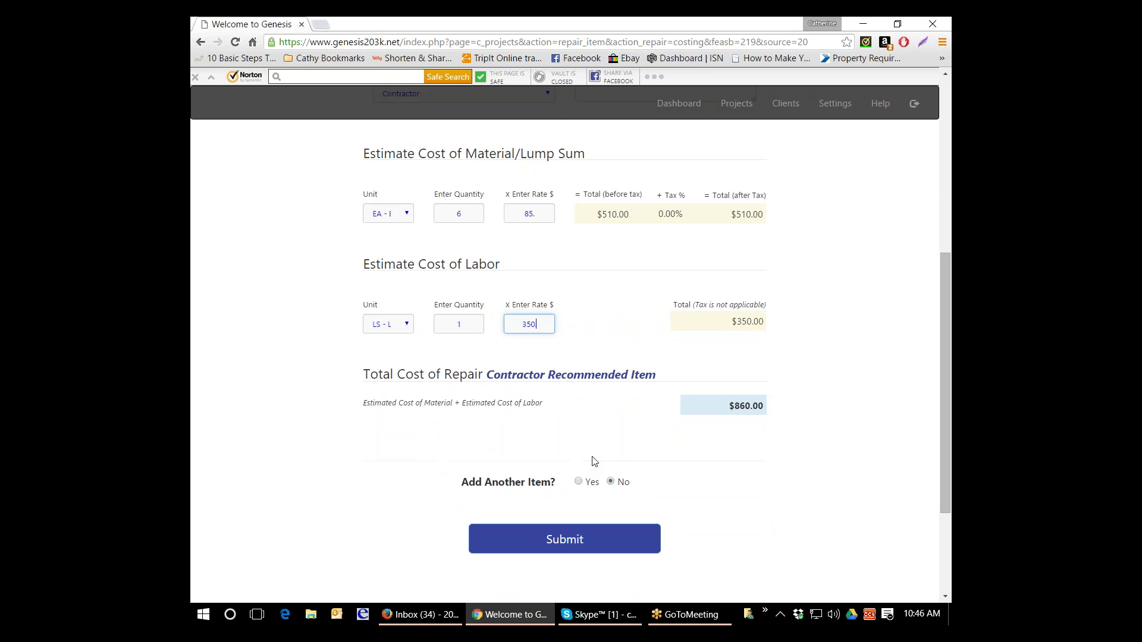
{"action": "scroll", "coordinate": [594, 461], "scroll_direction": "down", "scroll_amount": 1}
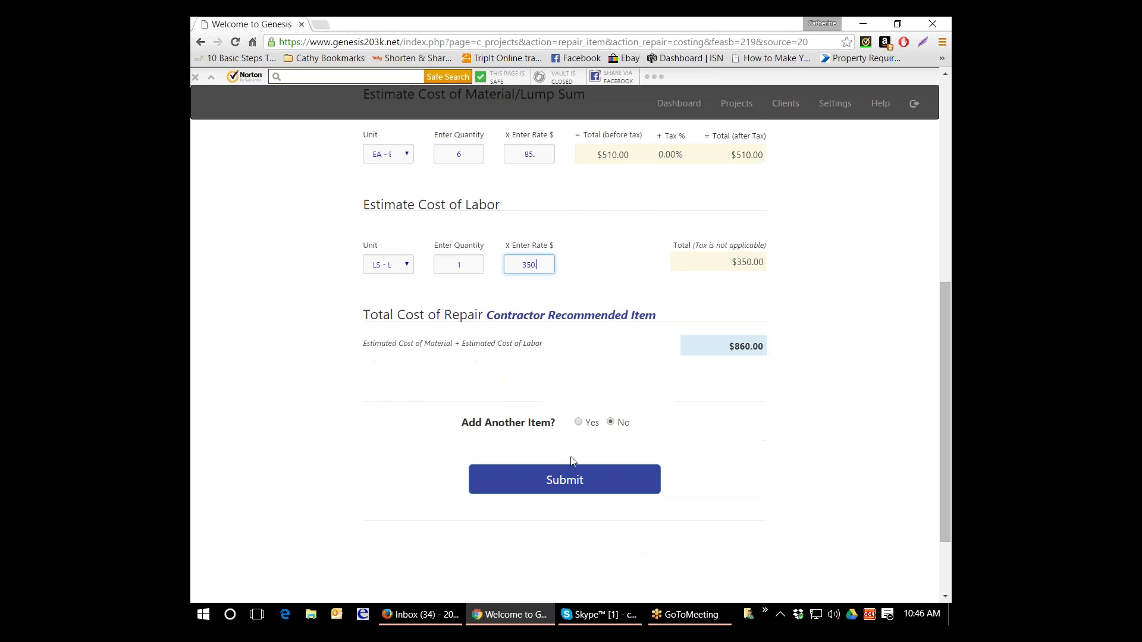
{"action": "type", "text": "."}
Review the contractor recommended item's details and submit it without adding another item
{"action": "scroll", "coordinate": [586, 434], "scroll_direction": "up", "scroll_amount": 8}
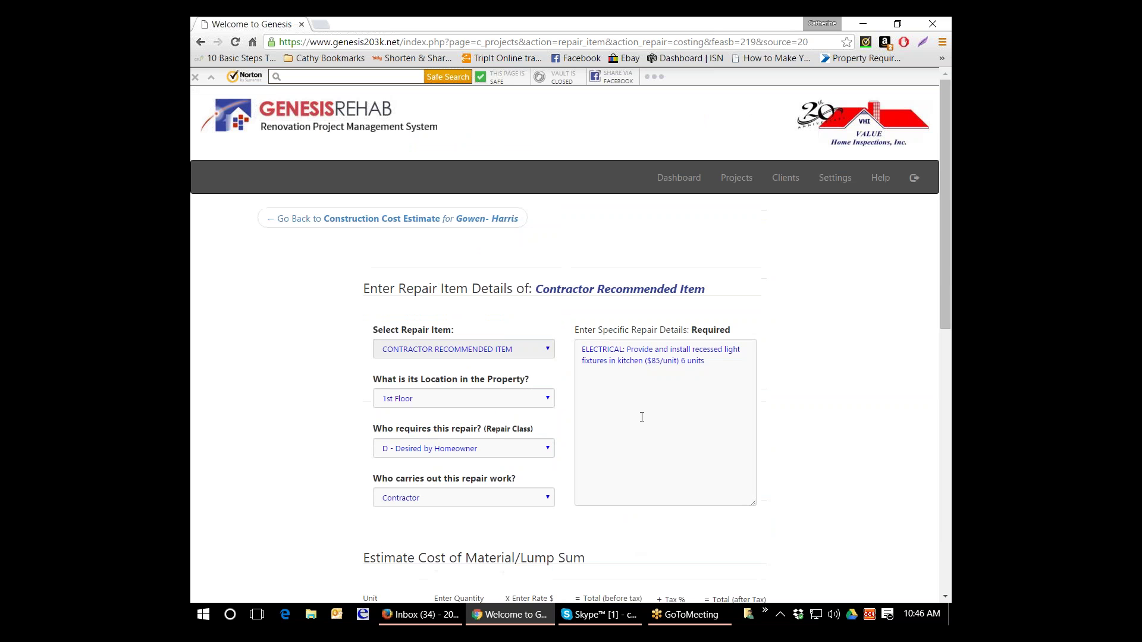
{"action": "scroll", "coordinate": [642, 417], "scroll_direction": "down", "scroll_amount": 7}
{"action": "left_click", "coordinate": [586, 545]}
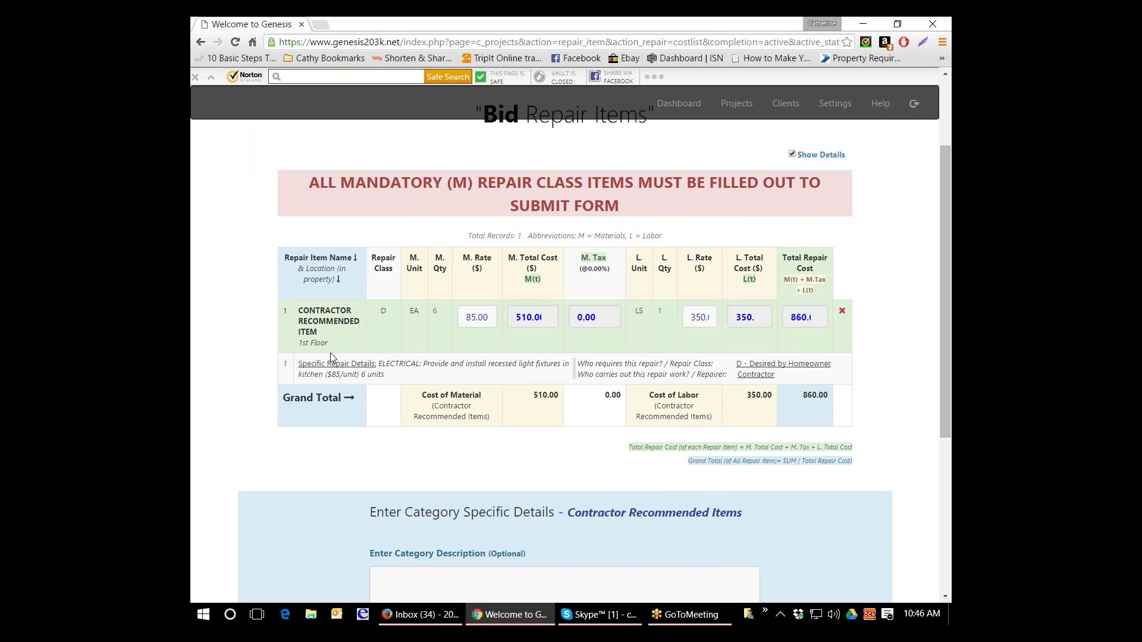
Submit the category description "Cost of installation of new recessed light fixtures to include ceiling repairs and dimmer switch at wall to dining room"
{"action": "scroll", "coordinate": [347, 318], "scroll_direction": "up", "scroll_amount": 3}
{"action": "scroll", "coordinate": [469, 473], "scroll_direction": "down", "scroll_amount": 4}
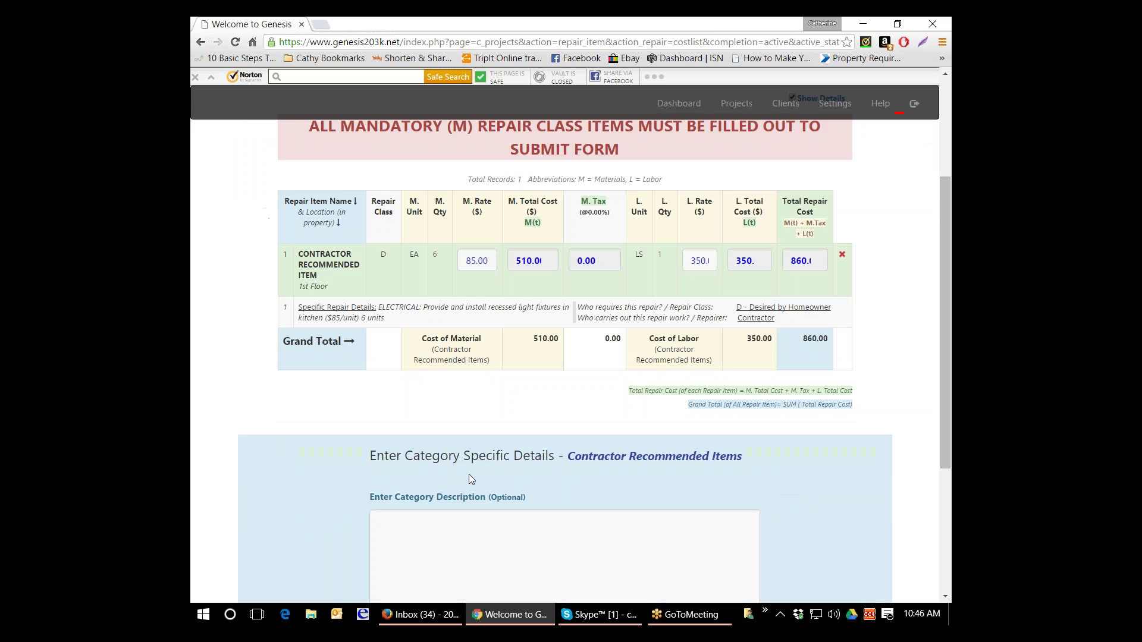
{"action": "left_click", "coordinate": [505, 525]}
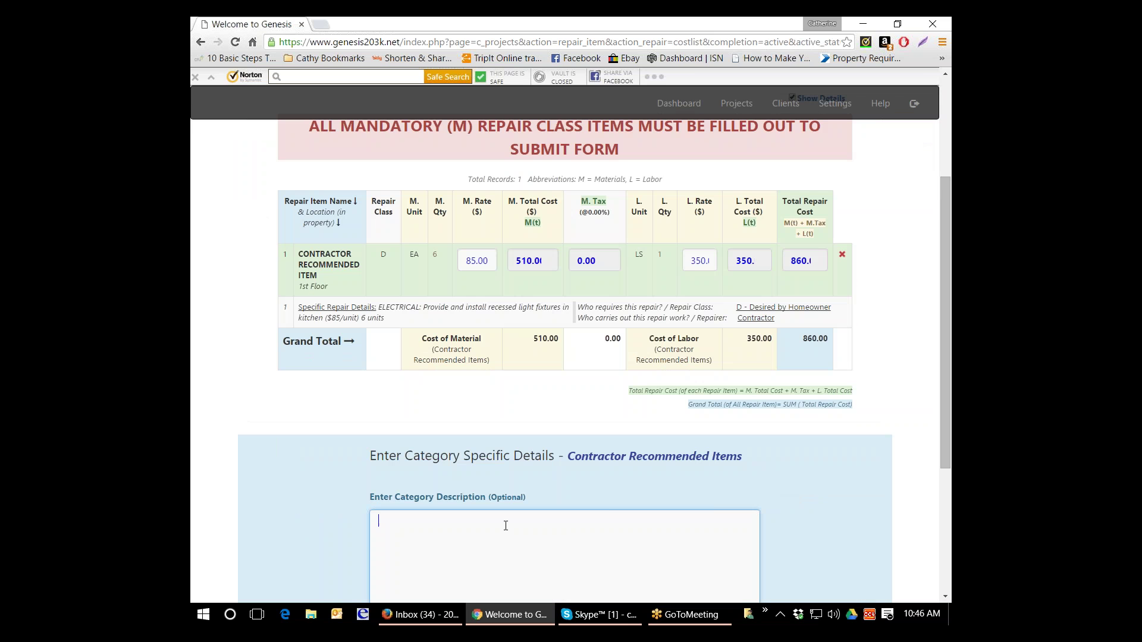
{"action": "type", "text": "Cost of installation of new recessed light fixtures to in"}
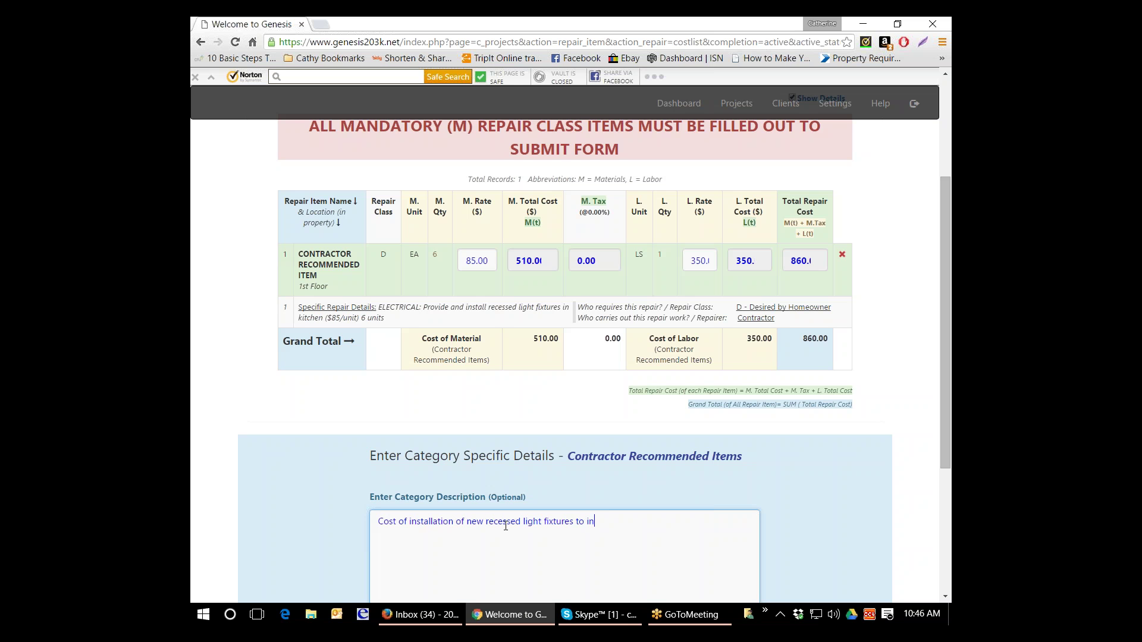
{"action": "type", "text": "clude ceiling repairs and"}
{"action": "type", "text": "dimmer switch at "}
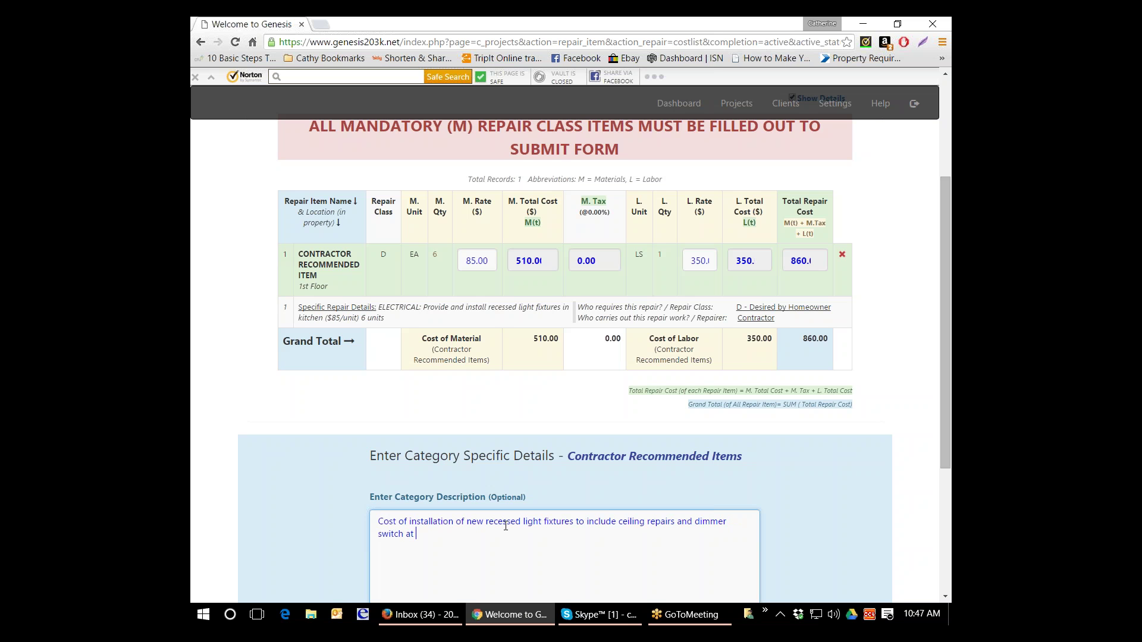
{"action": "type", "text": "wall to dino"}
{"action": "key", "text": "BackSpace"}
{"action": "type", "text": "ing room"}
{"action": "scroll", "coordinate": [506, 532], "scroll_direction": "down", "scroll_amount": 2}
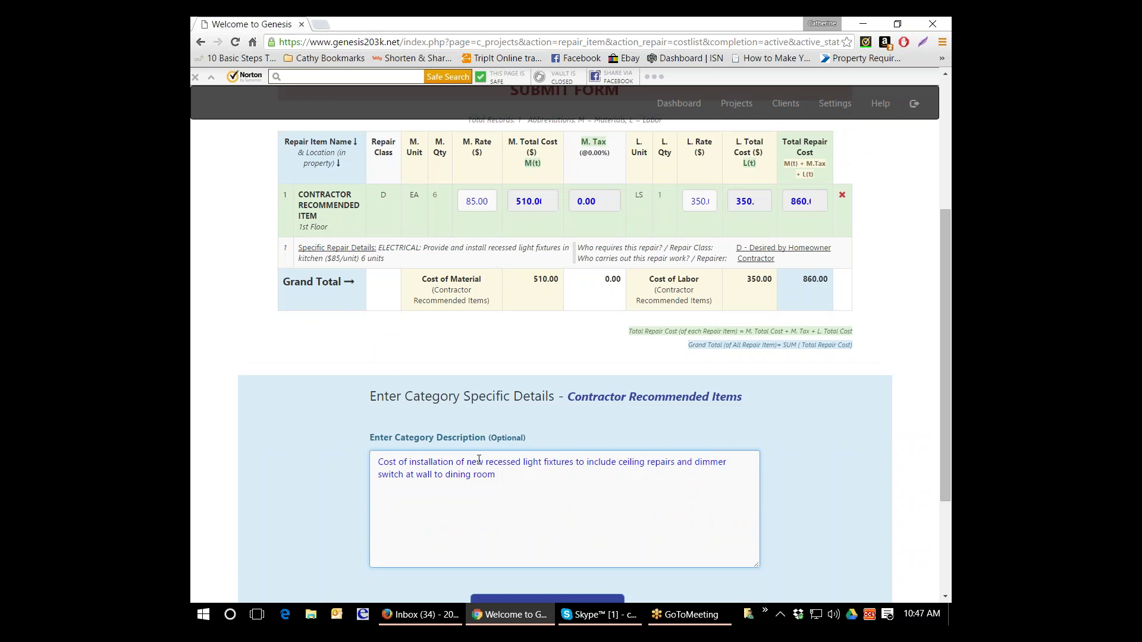
{"action": "left_click", "coordinate": [515, 560]}
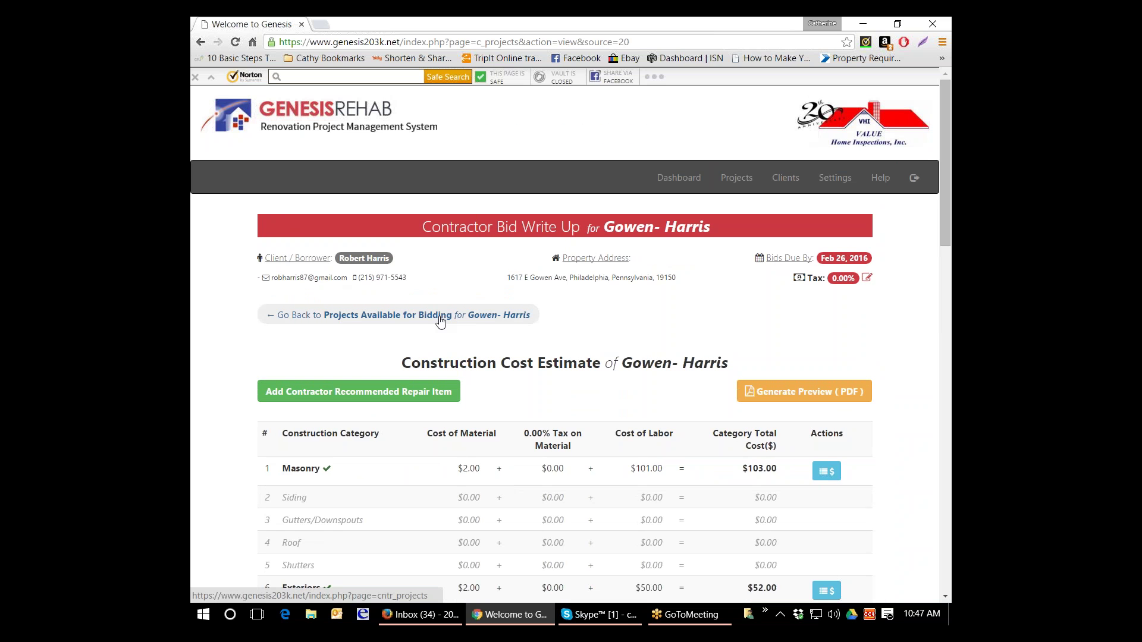
Reopen the bid due Feb 26, 2016 from the project bids list and view its contractor recommended item form
{"action": "left_click", "coordinate": [440, 316]}
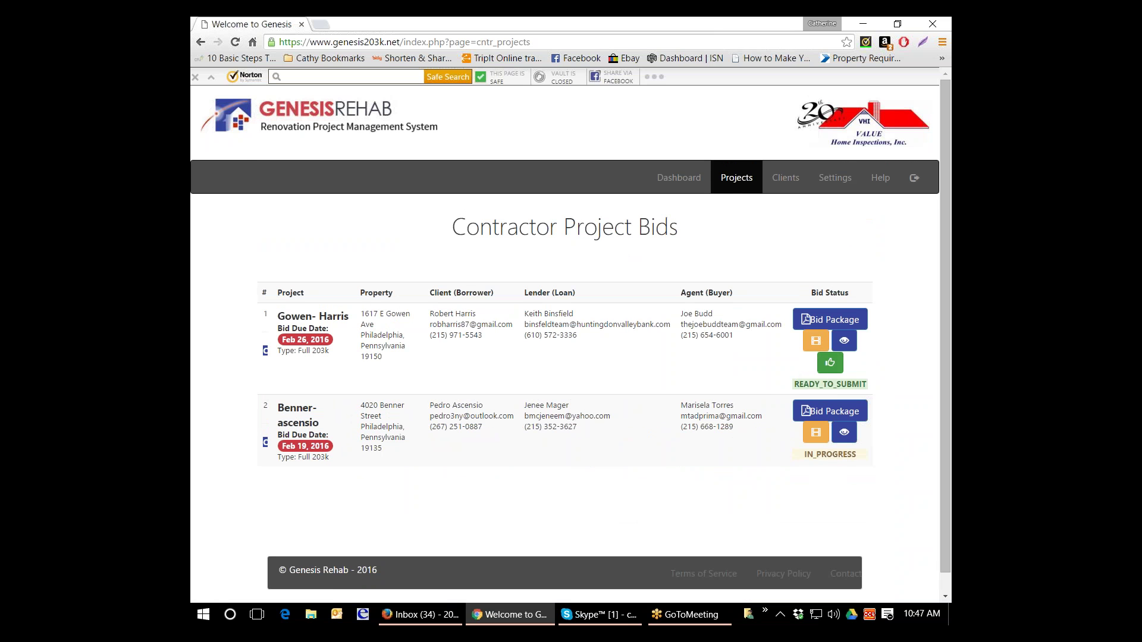
{"action": "left_click", "coordinate": [842, 345]}
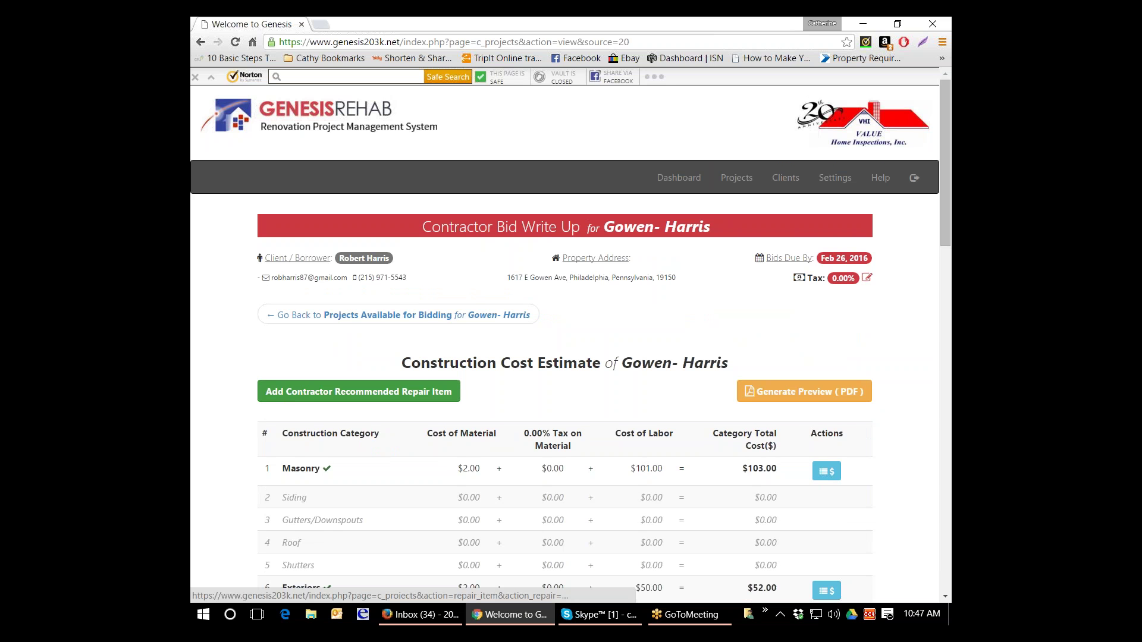
{"action": "left_click", "coordinate": [291, 399]}
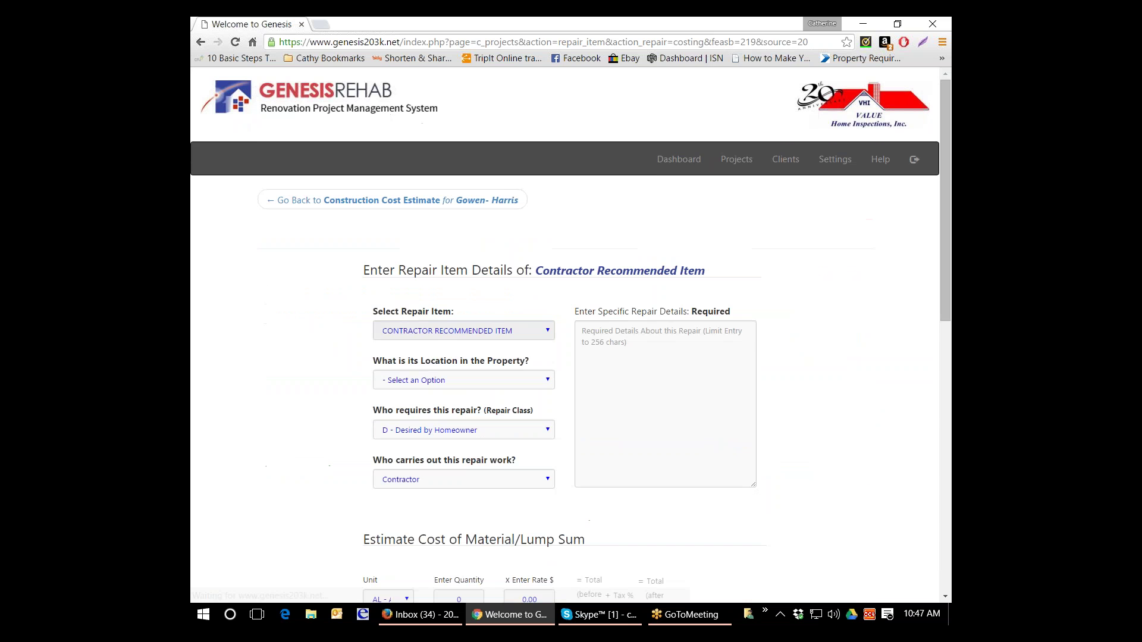
{"action": "left_click", "coordinate": [408, 220]}
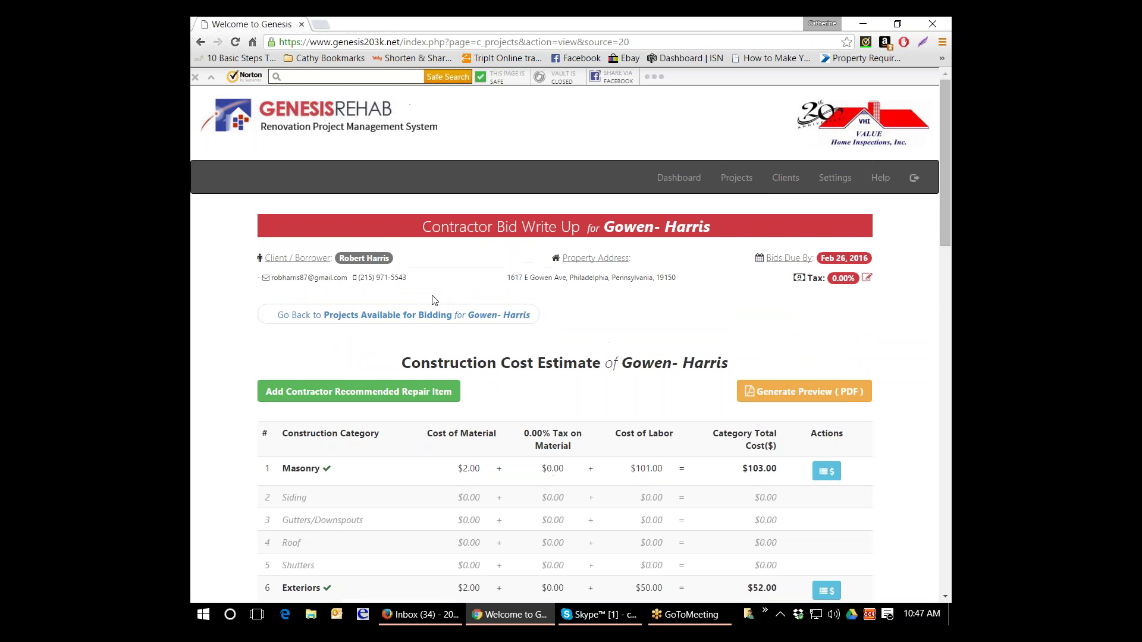
Return to the project bids list and submit the bid due Feb 26, 2016, confirming the final submission
{"action": "left_click", "coordinate": [355, 317]}
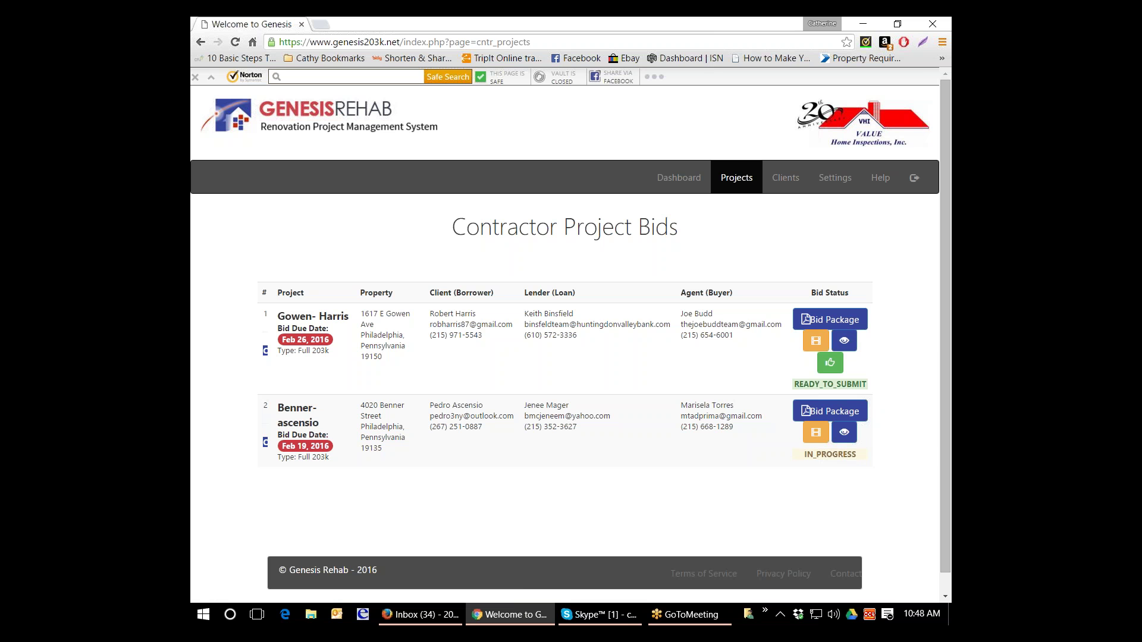
{"action": "left_click", "coordinate": [830, 362]}
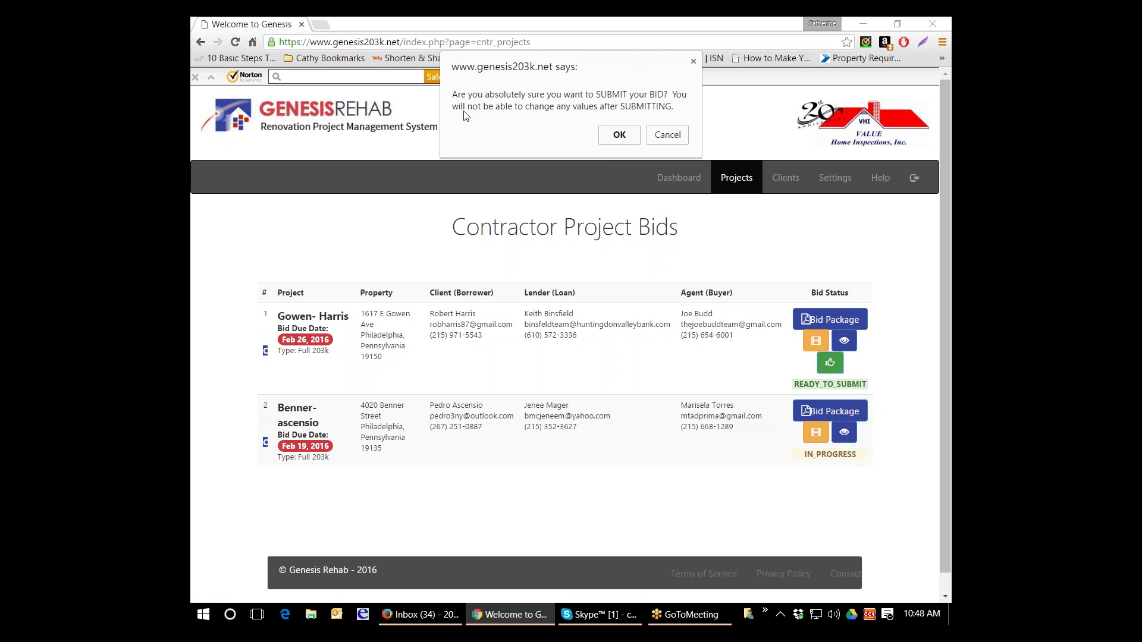
{"action": "left_click", "coordinate": [617, 136]}
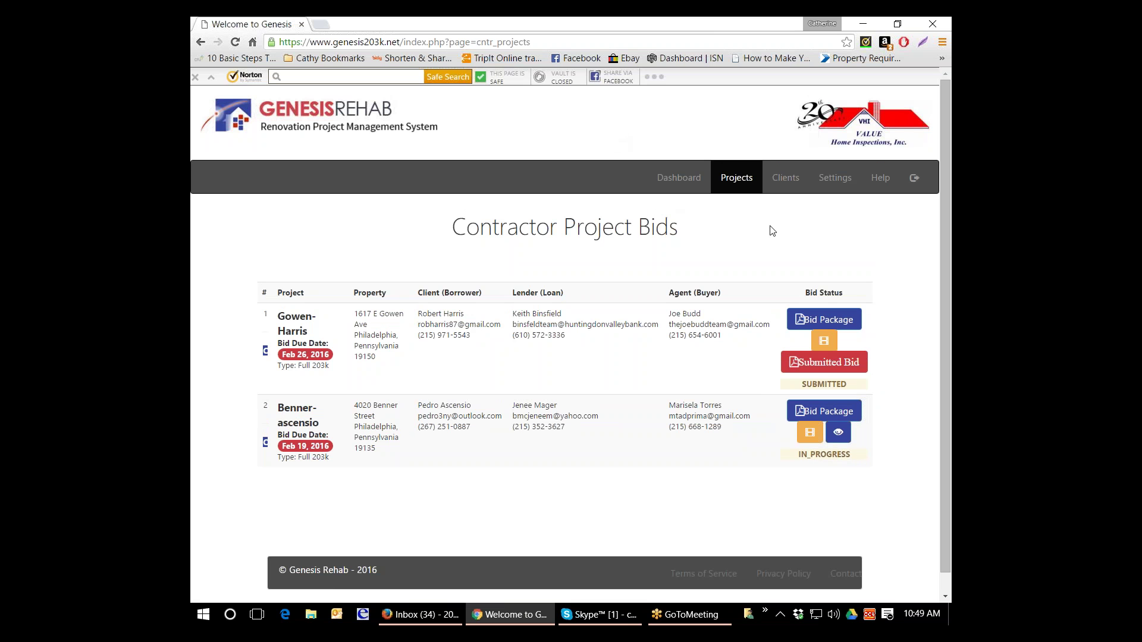
Go to the contractor dashboard and log out of the account
{"action": "scroll", "coordinate": [802, 251], "scroll_direction": "down", "scroll_amount": 1}
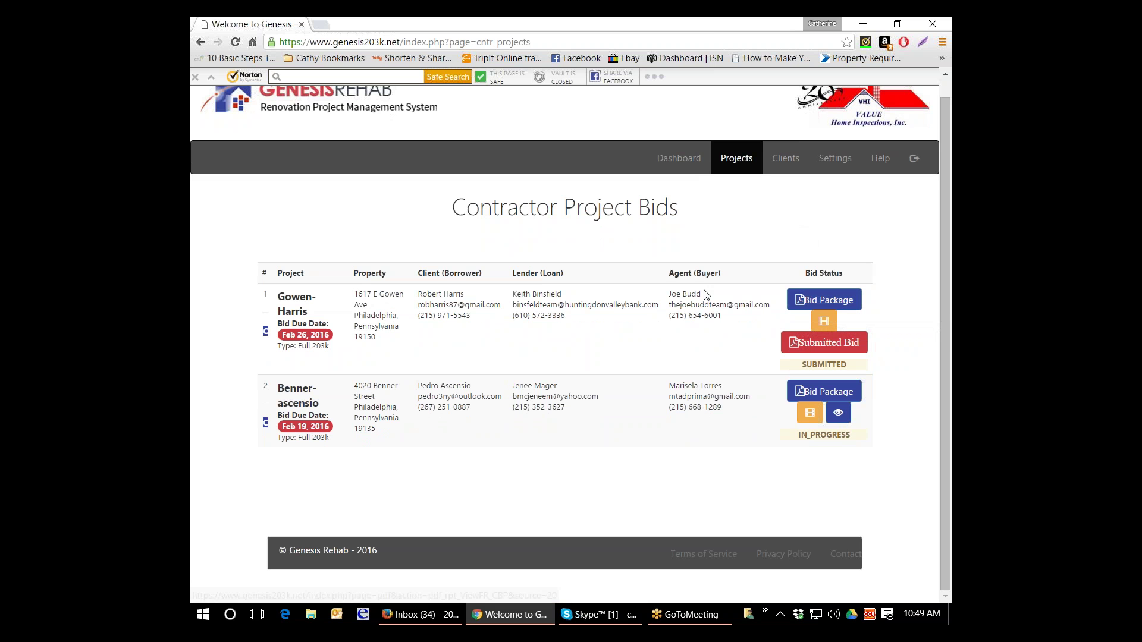
{"action": "left_click", "coordinate": [692, 167]}
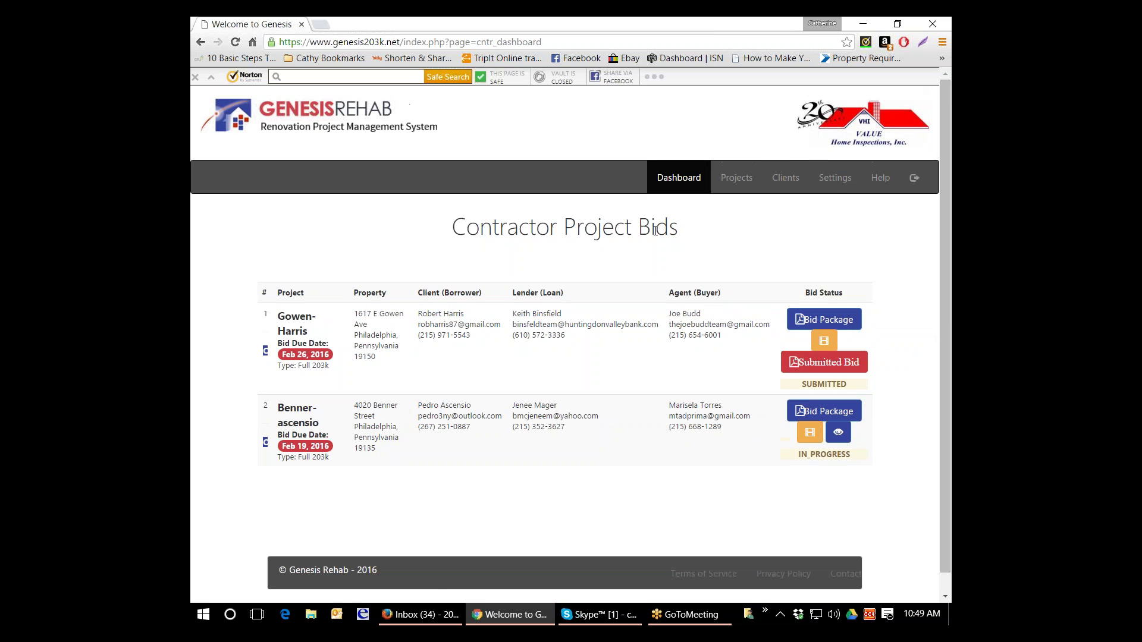
{"action": "left_click", "coordinate": [914, 180]}
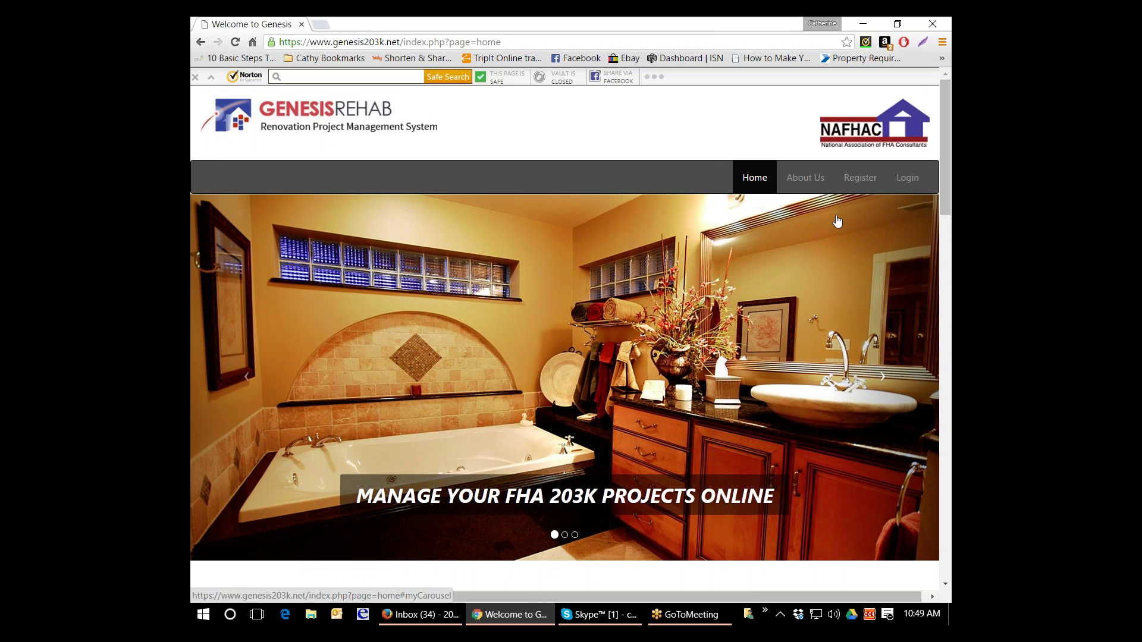
{"action": "scroll", "coordinate": [834, 223], "scroll_direction": "down", "scroll_amount": 1}
{"action": "scroll", "coordinate": [834, 223], "scroll_direction": "up", "scroll_amount": 1}
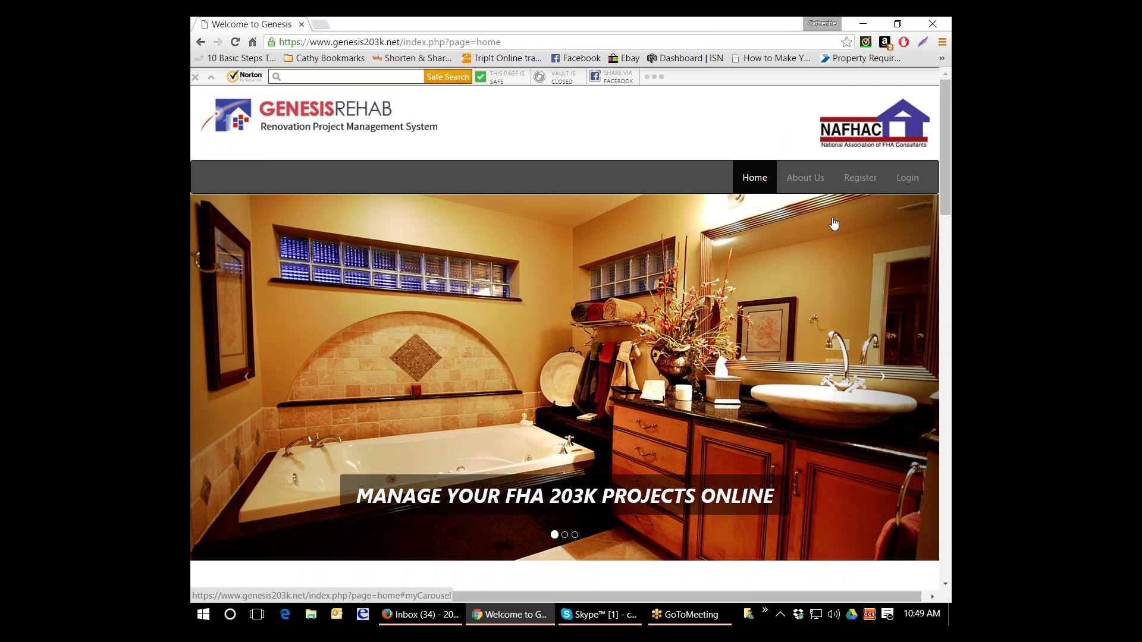